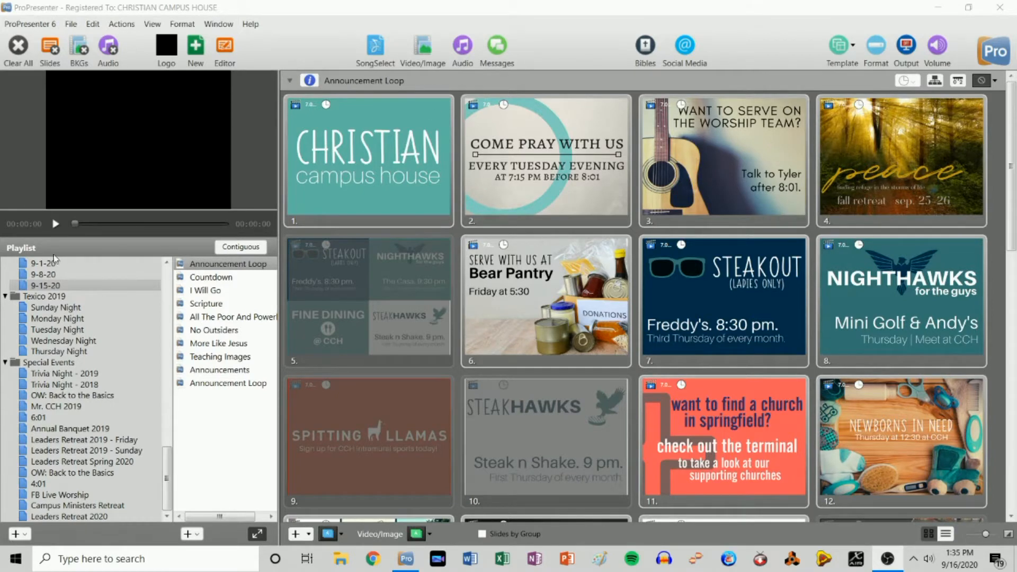
- Open the 9-15-20 playlist and dismiss the notice that Scripture 1.pro6 was removed
left_click(53, 286)
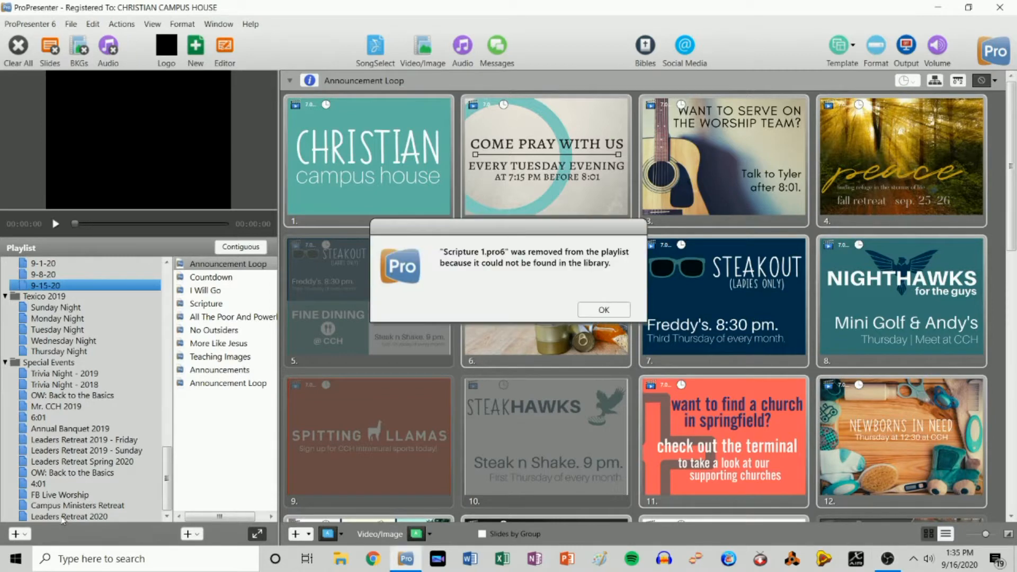
left_click(604, 310)
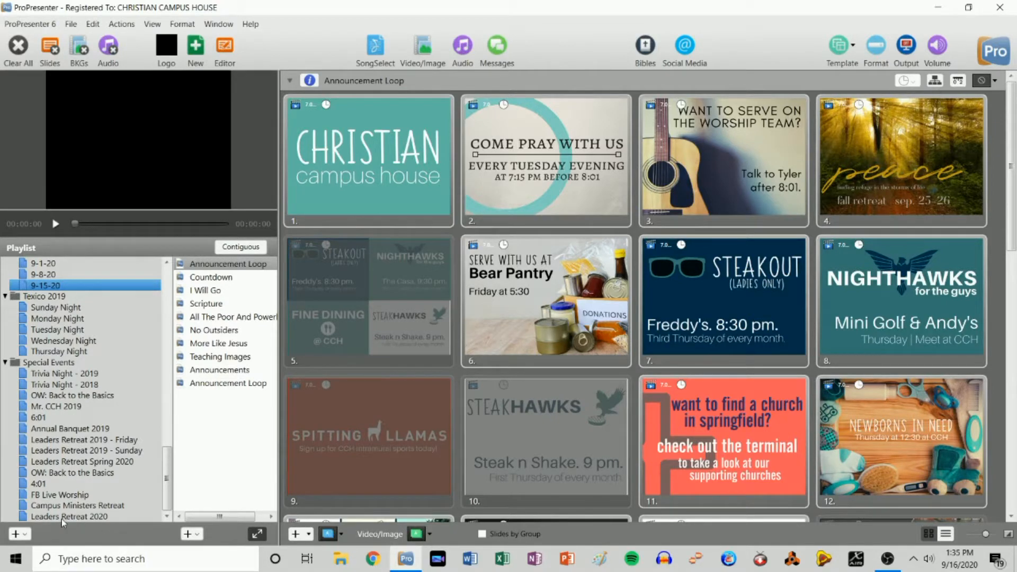
mouse_move(167, 479)
left_mouse_down()
mouse_move(168, 394)
mouse_move(167, 479)
left_mouse_up()
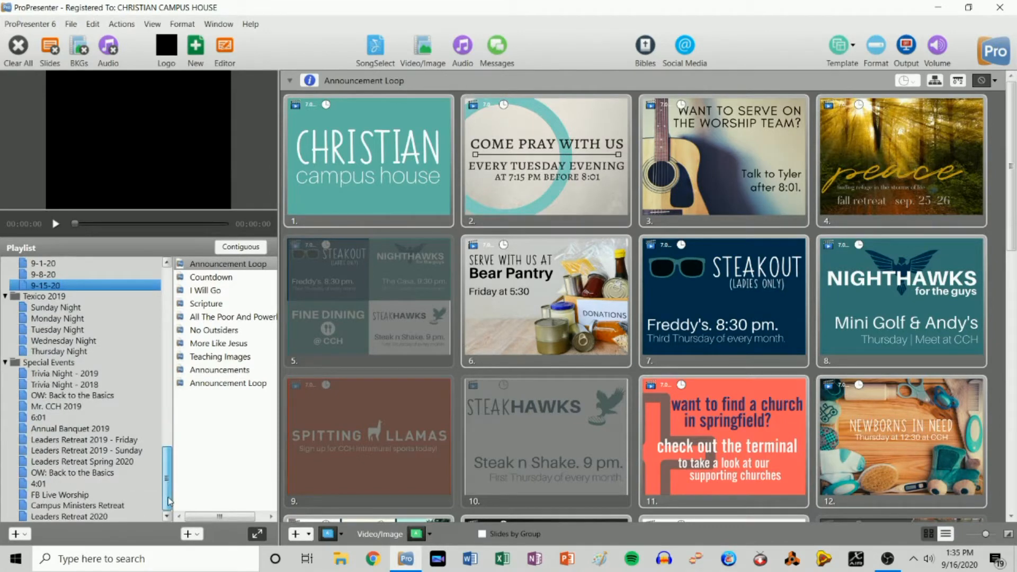
- Create a new playlist named Test and collapse the playlist list
left_click(58, 397)
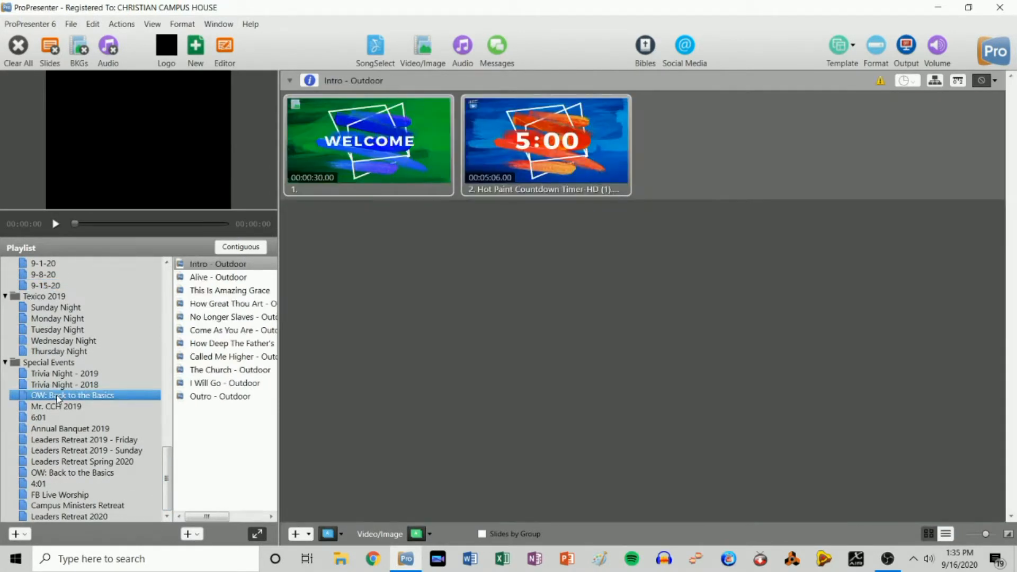
left_click(16, 535)
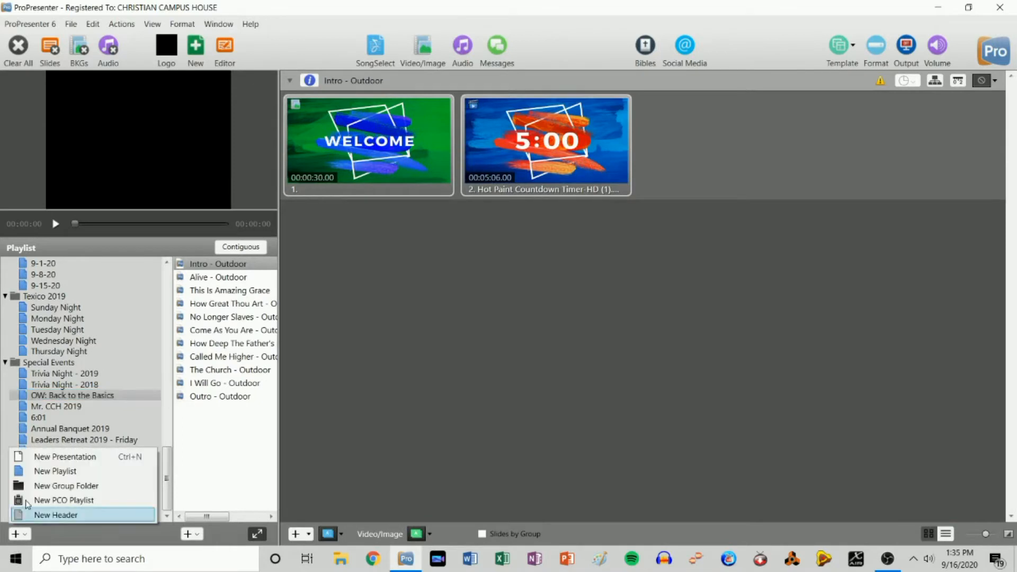
left_click(32, 471)
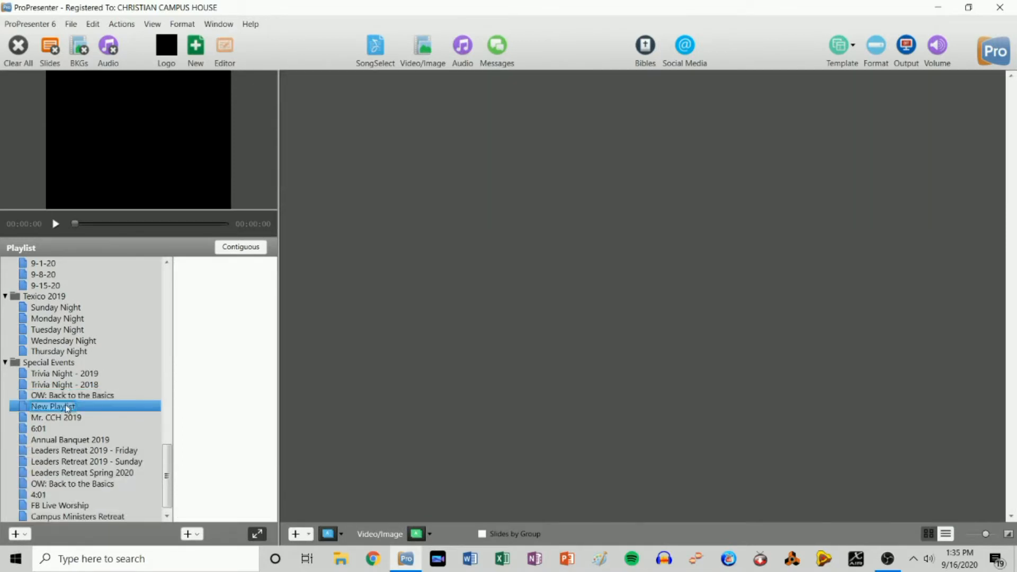
type("Test")
key("Return")
left_click_drag(172, 382, 3, 382)
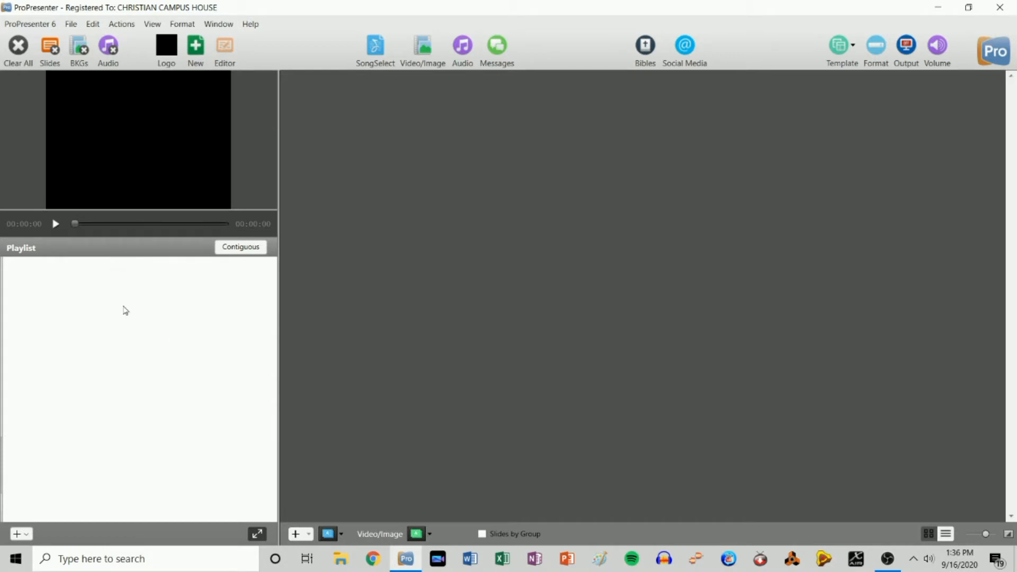
- Search the Library for 'announcement loop' and preview Announcement Loop and Announcement Loop 16x9
left_click_drag(129, 238, 129, 354)
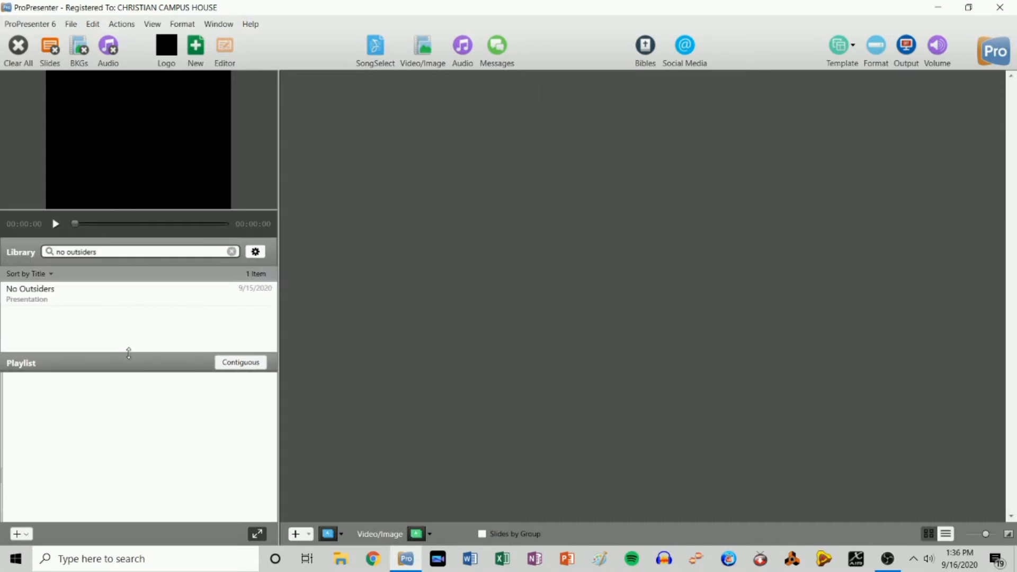
left_click(231, 252)
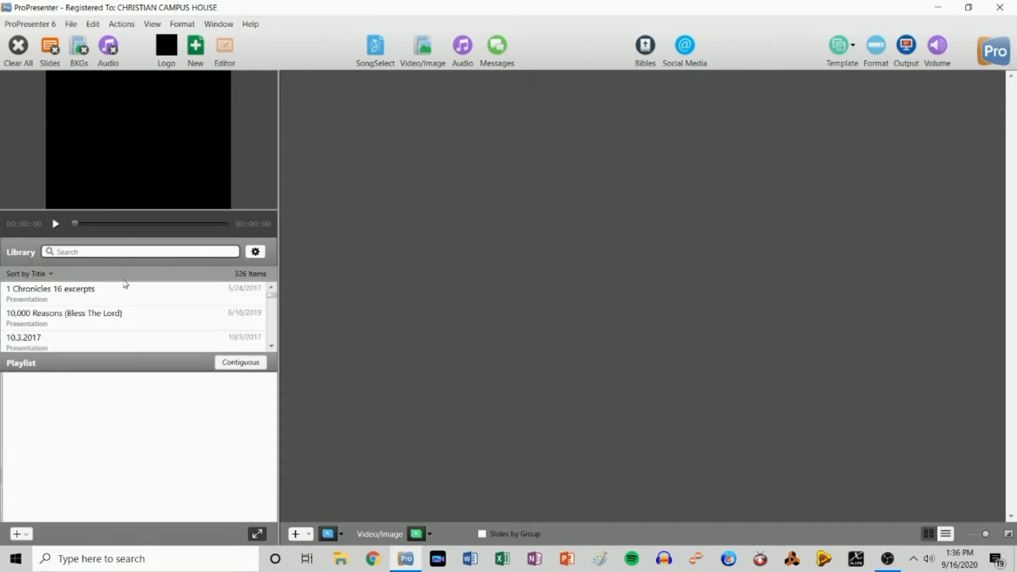
type("annou")
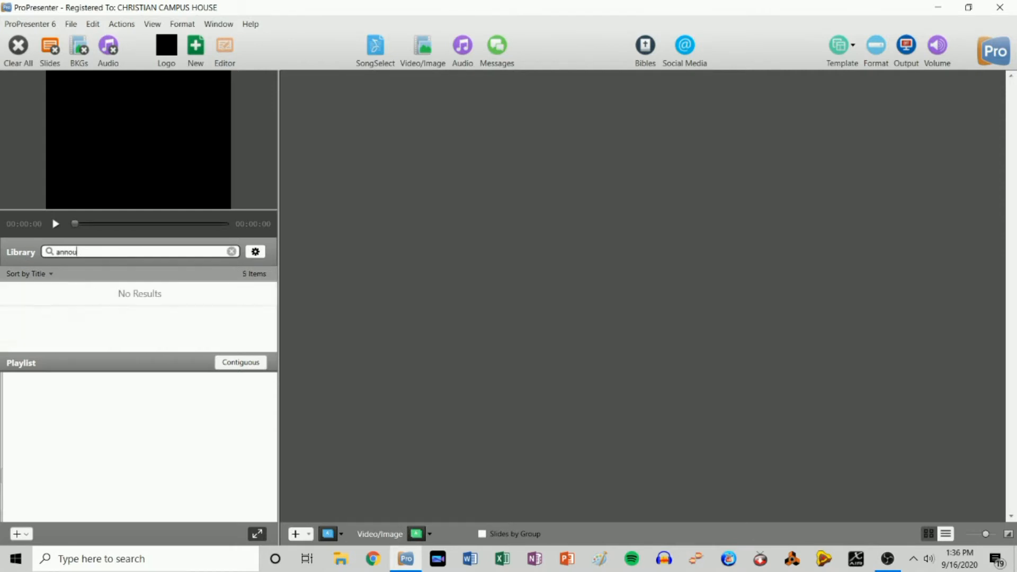
type("ncement loop")
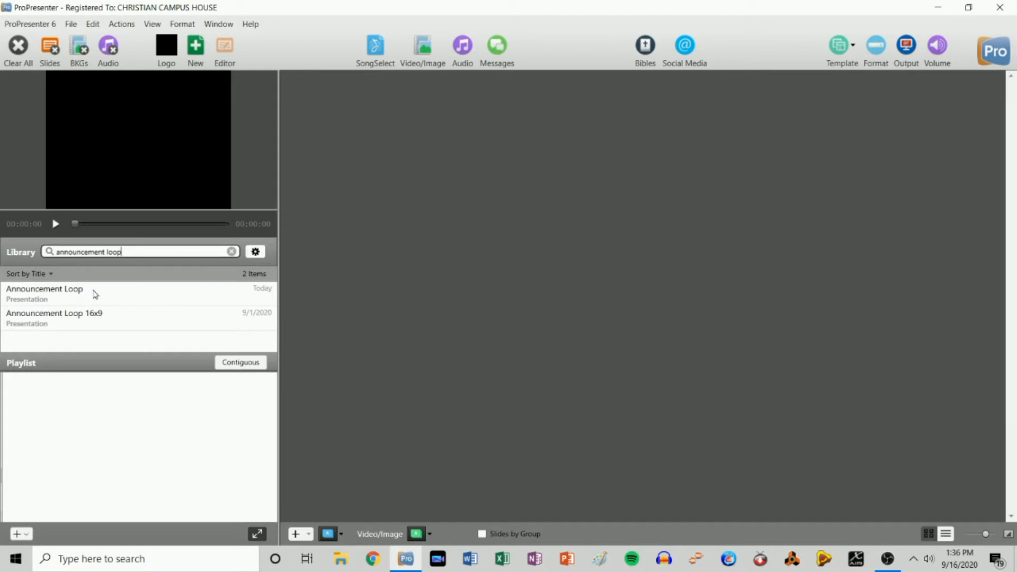
left_click(97, 296)
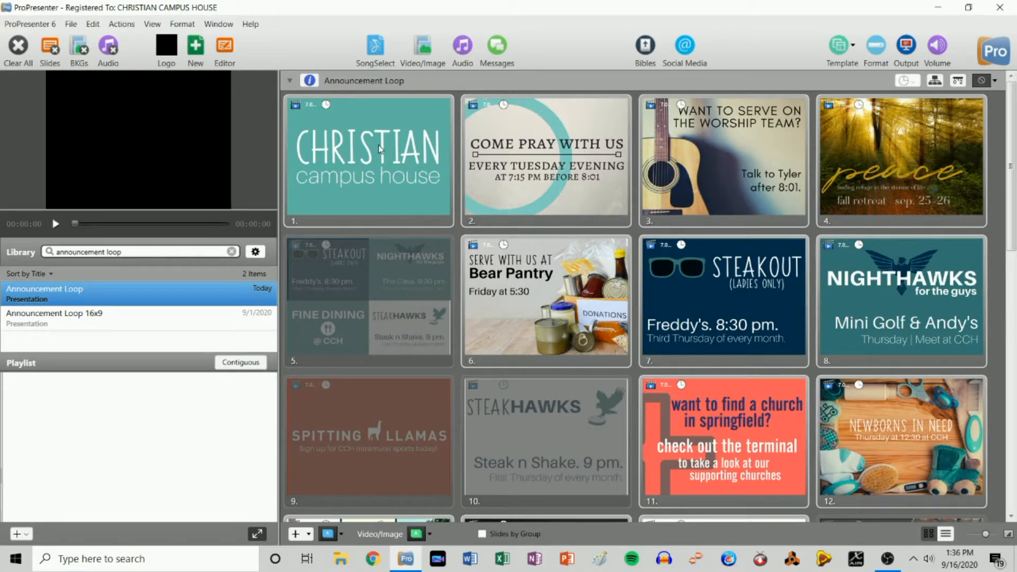
left_click(108, 321)
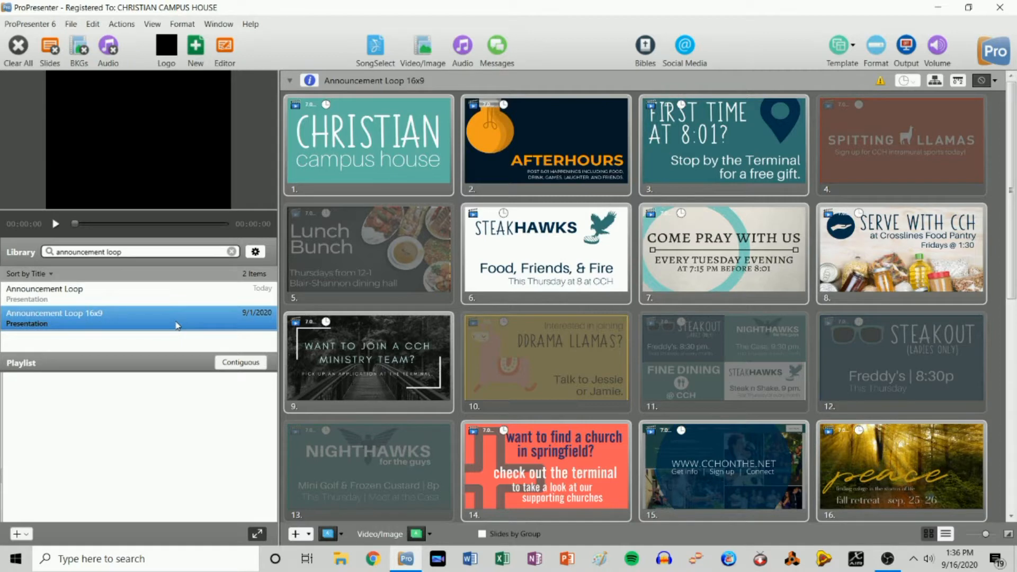
- Add two copies of Announcement Loop 16x9 to the Test playlist and show its slides
left_click_drag(171, 317, 168, 401)
left_click_drag(152, 322, 150, 415)
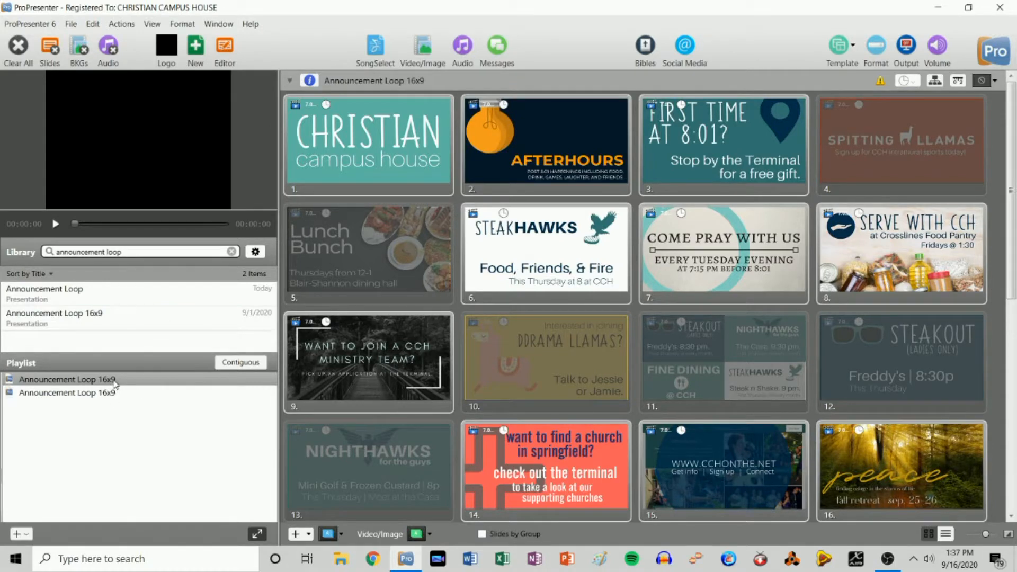
mouse_move(880, 86)
left_click(41, 29)
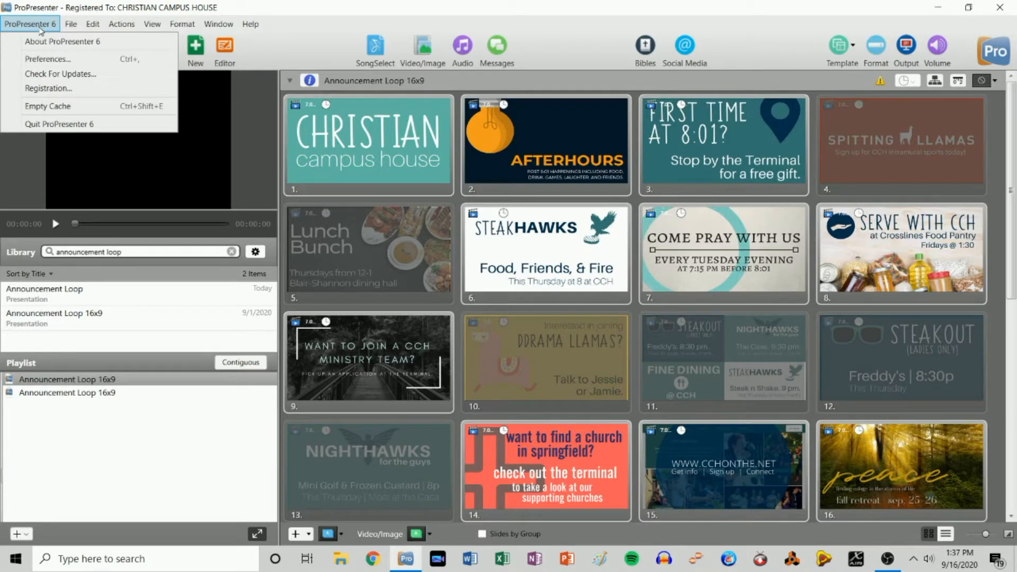
left_click(533, 31)
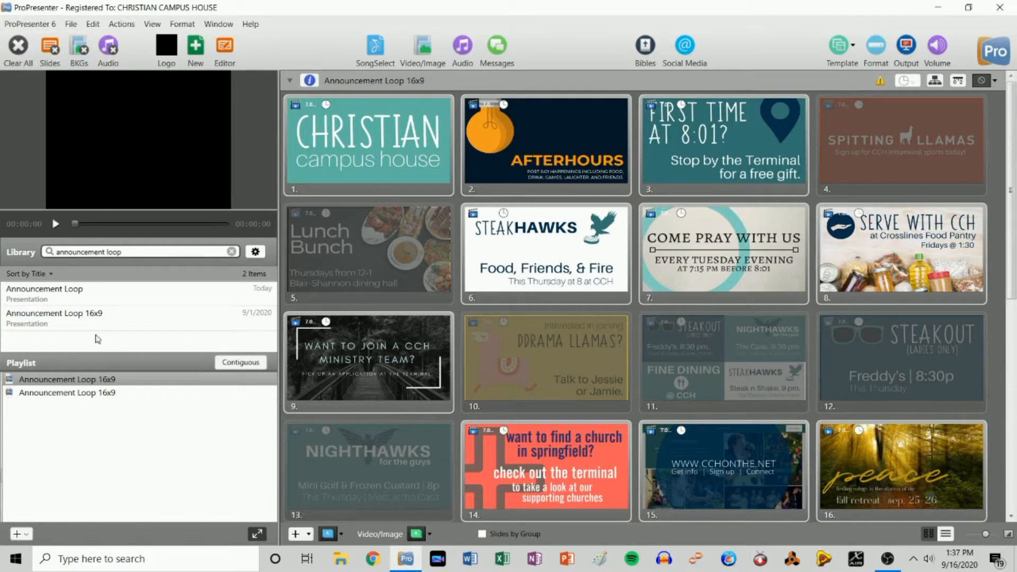
left_click(83, 299)
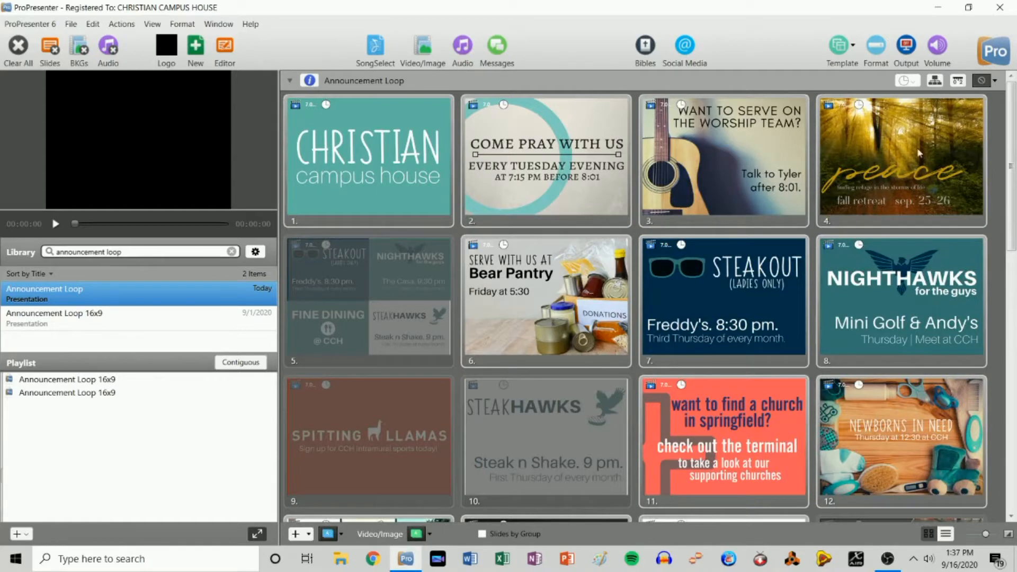
left_click(71, 382)
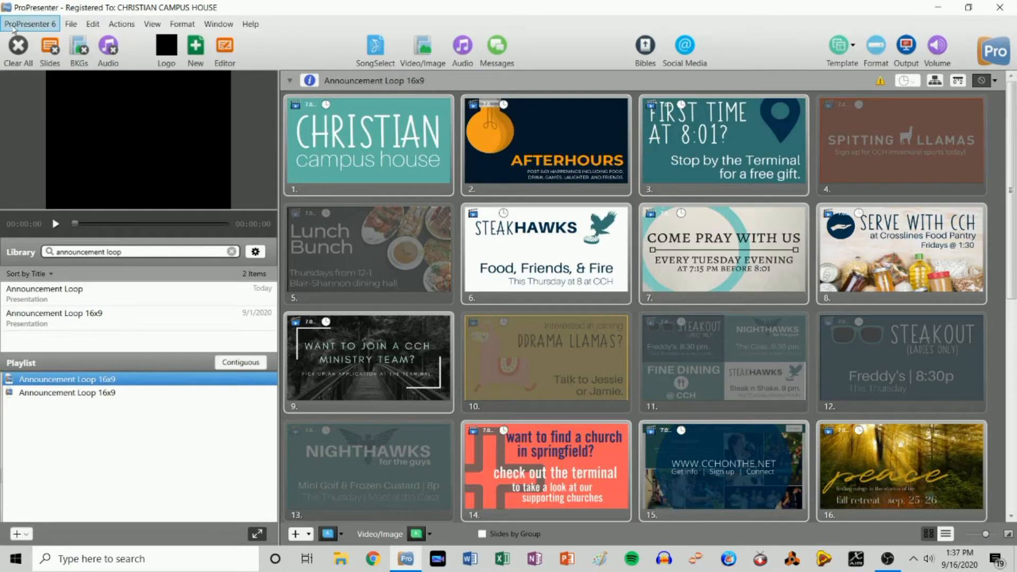
- Open ProPresenter Preferences and focus the Display output width field
left_click(28, 26)
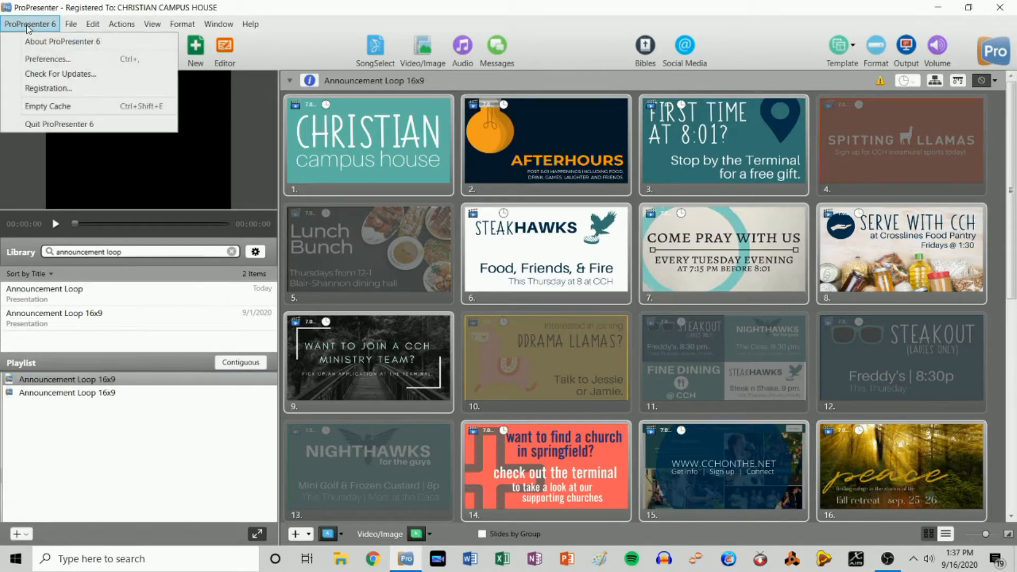
left_click(39, 59)
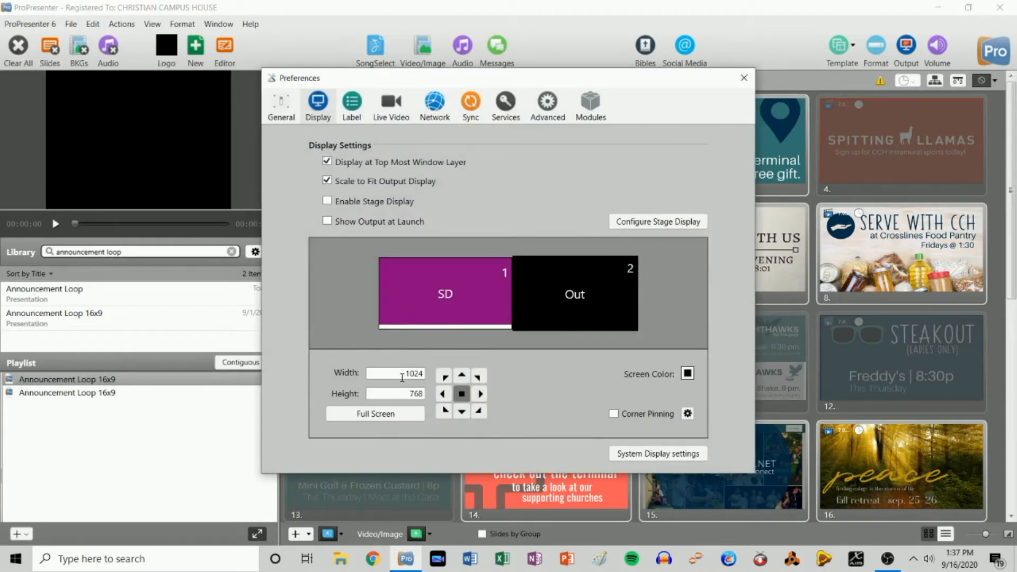
left_click(402, 374)
left_click(404, 392)
left_click(404, 375)
left_click(405, 393)
left_click(402, 374)
- Set the output resolution to 1920 by 1080 and close Preferences
left_click_drag(405, 374, 423, 372)
type("192")
key("Tab")
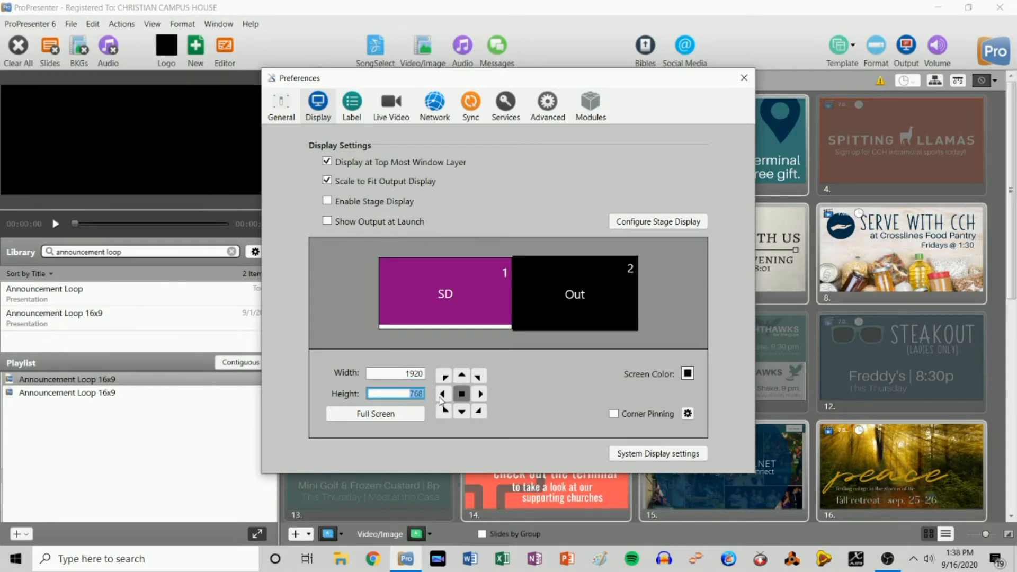
type("1080")
left_click(399, 374)
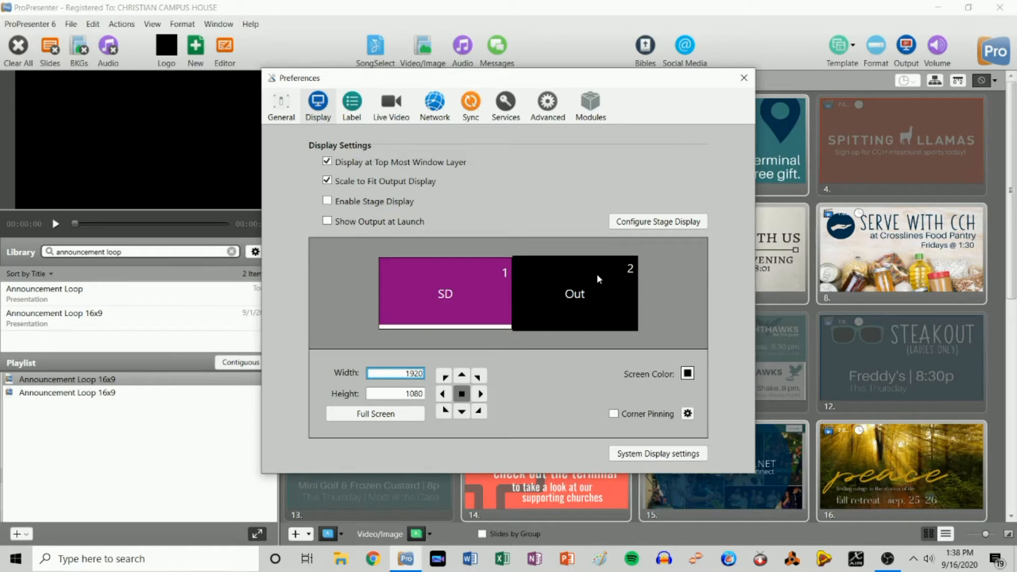
left_click(745, 78)
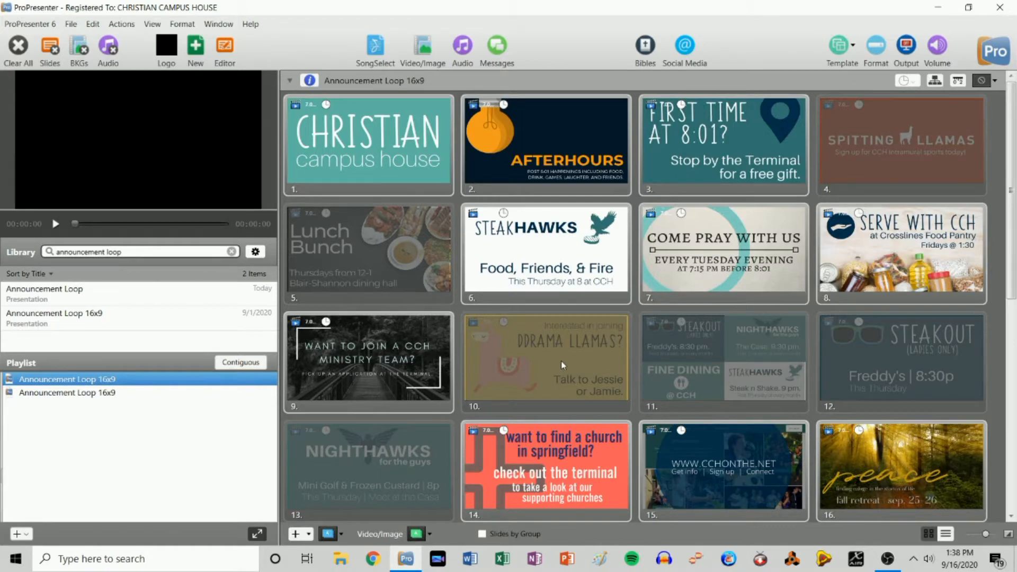
- Toggle slides 12 and 13 between enabled and disabled
scroll(718, 392, "down", 5)
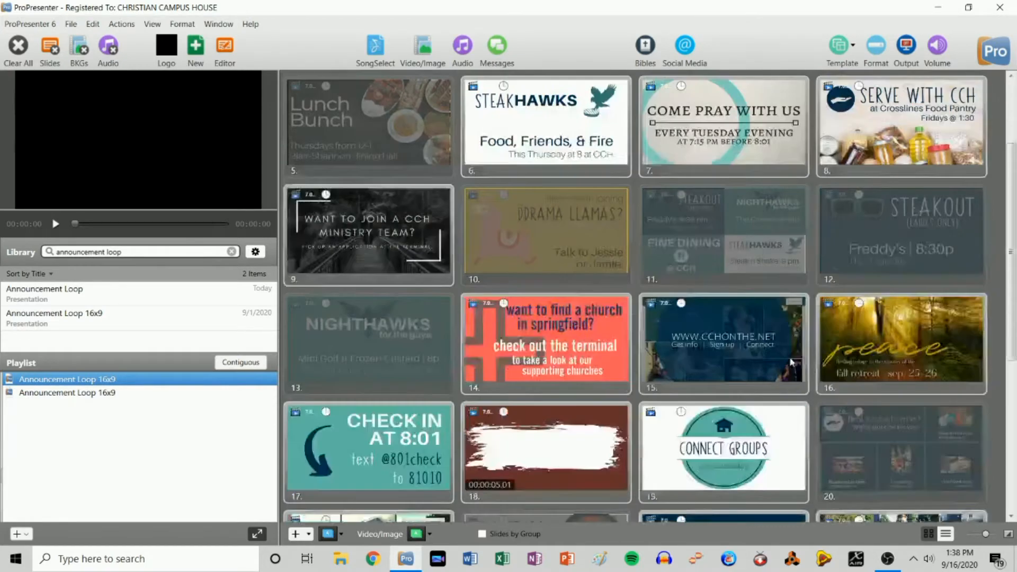
scroll(910, 230, "up", 2)
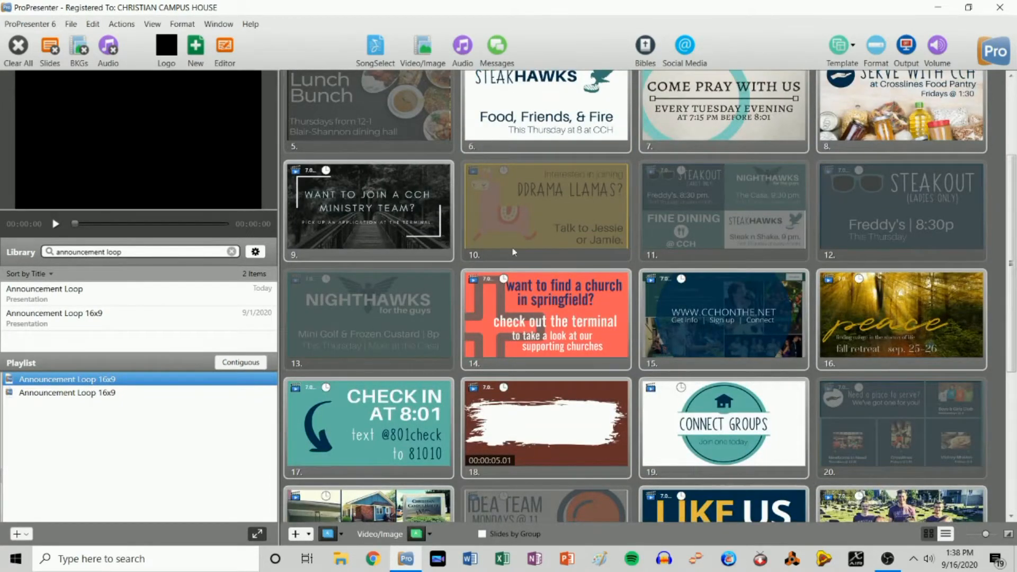
right_click(896, 197)
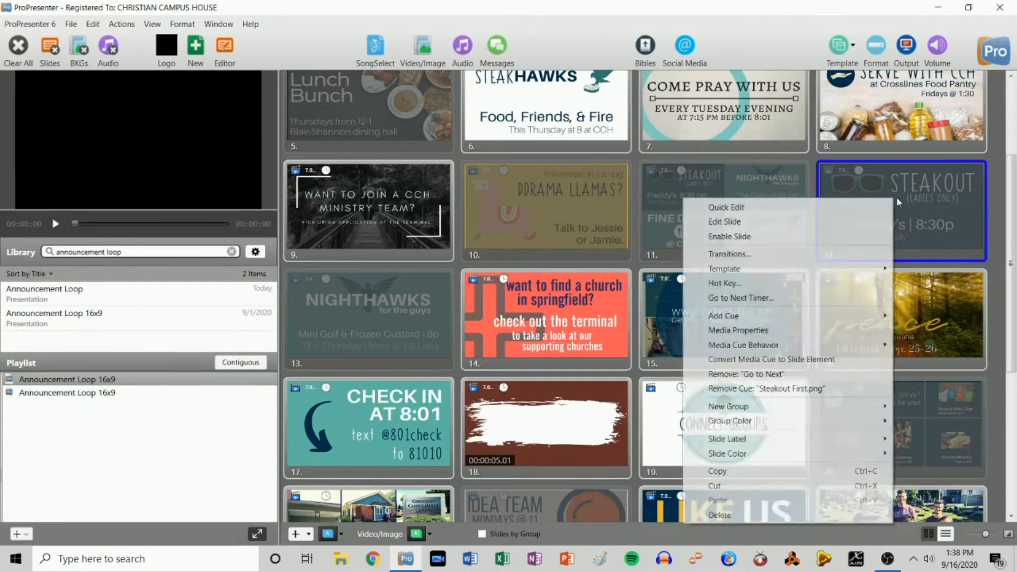
left_click(780, 239)
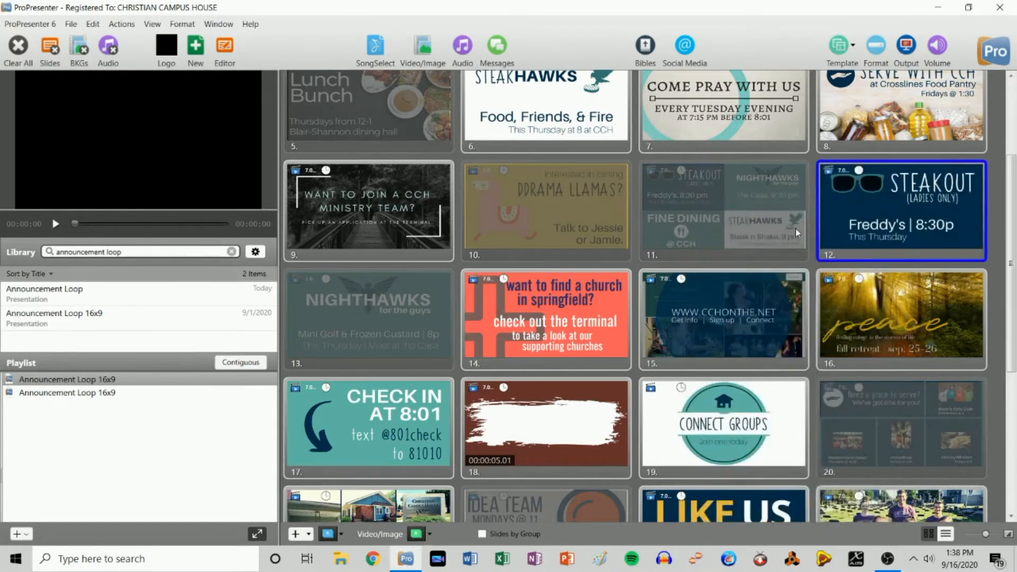
right_click(878, 202)
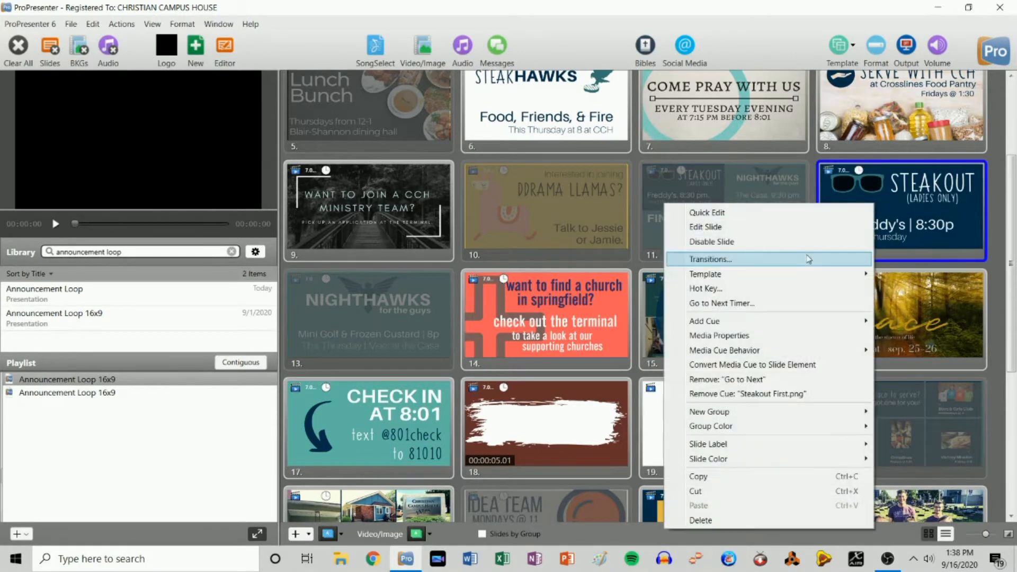
left_click(769, 242)
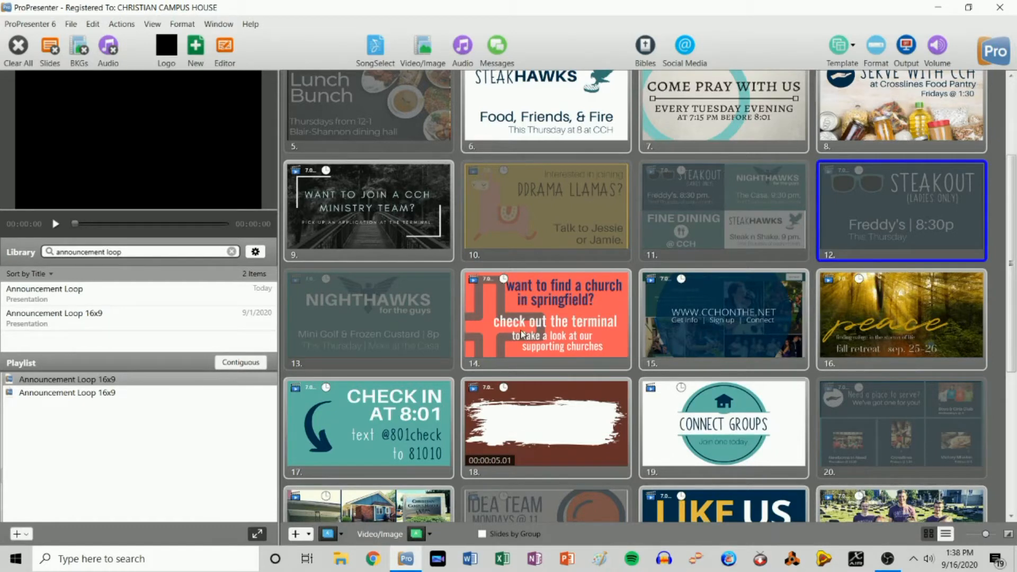
right_click(895, 203)
left_click(799, 239)
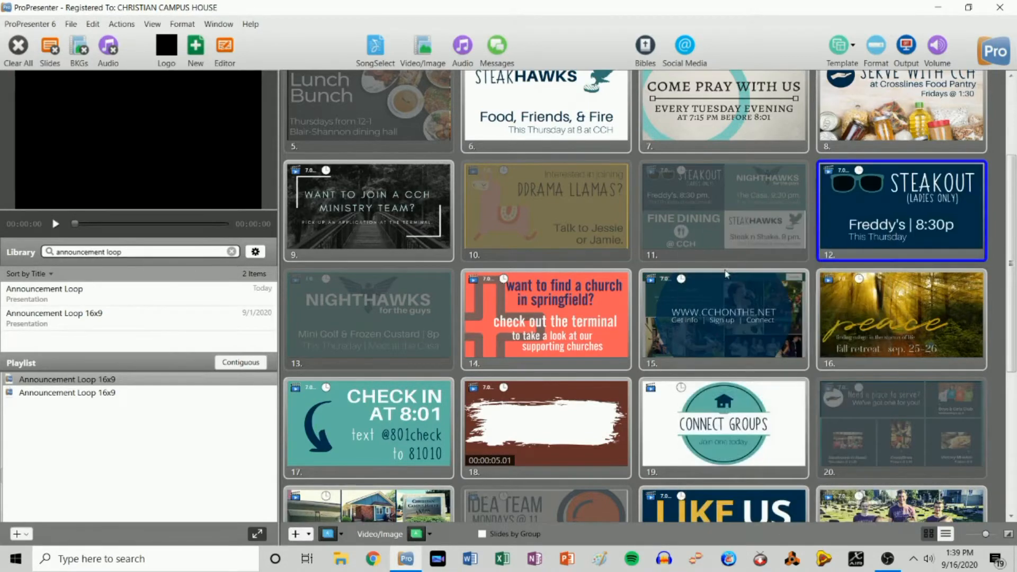
right_click(376, 346)
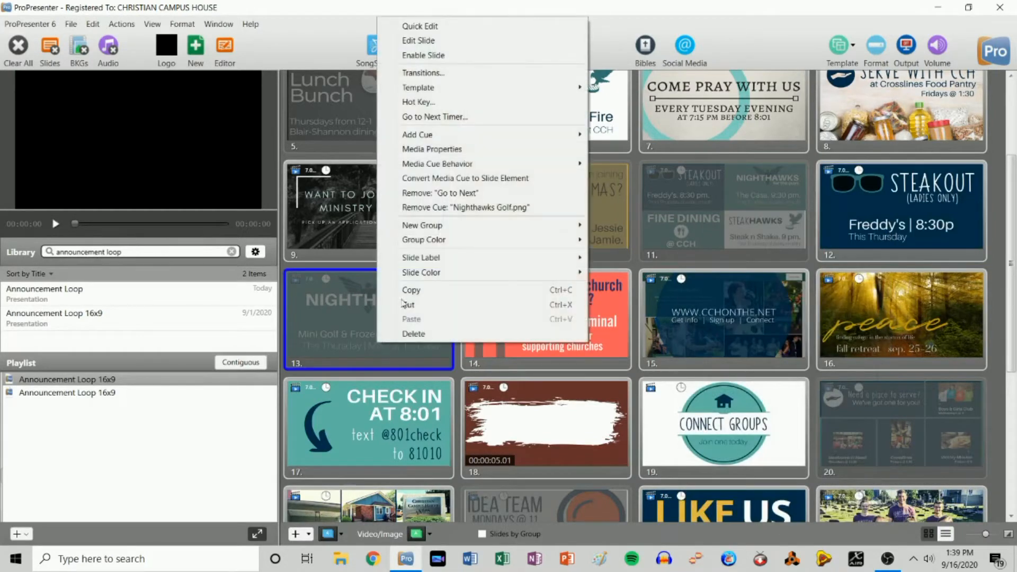
left_click(423, 55)
- Disable the Steakhawks slide
scroll(590, 319, "up", 3)
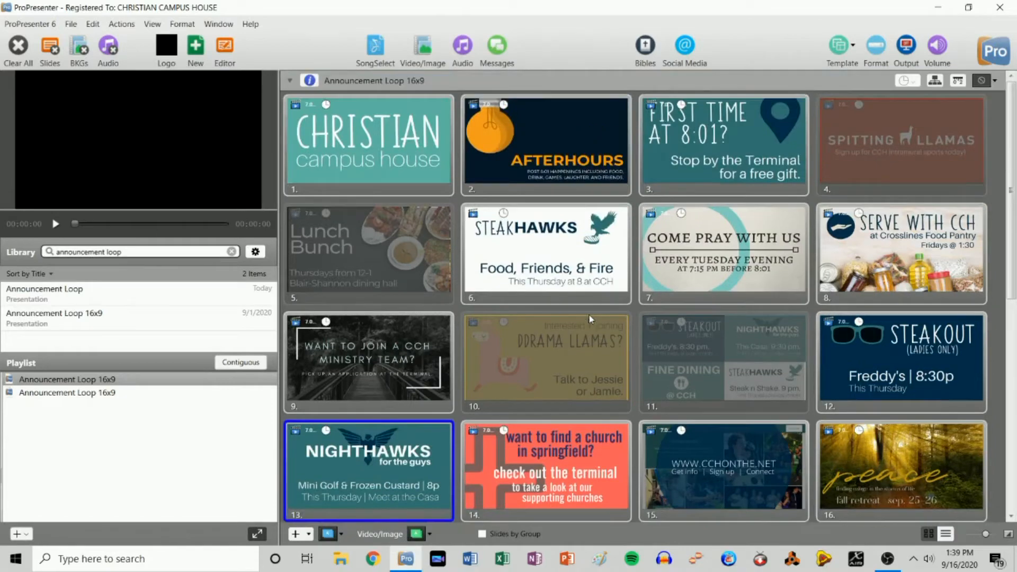
scroll(589, 315, "down", 1)
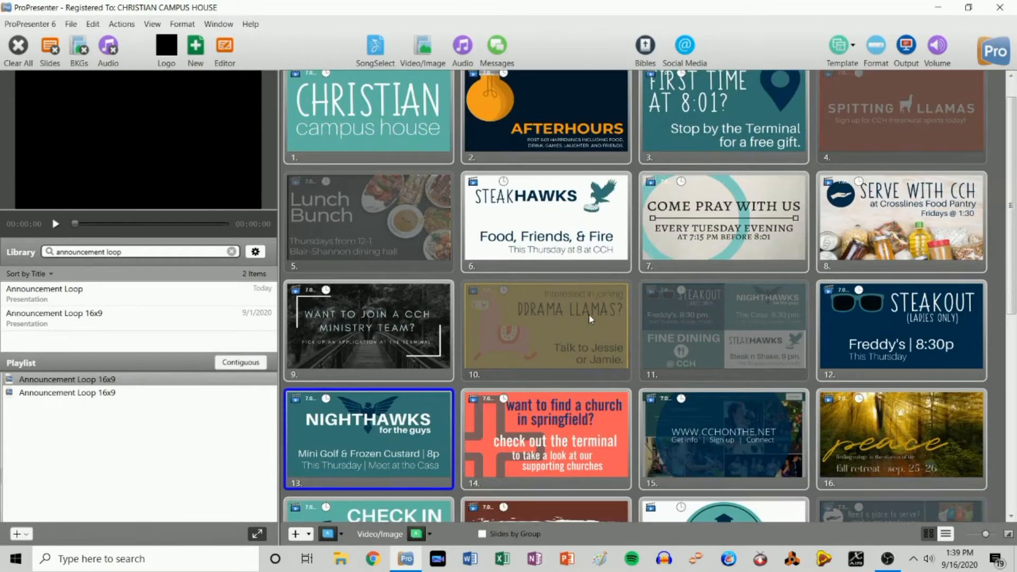
right_click(540, 198)
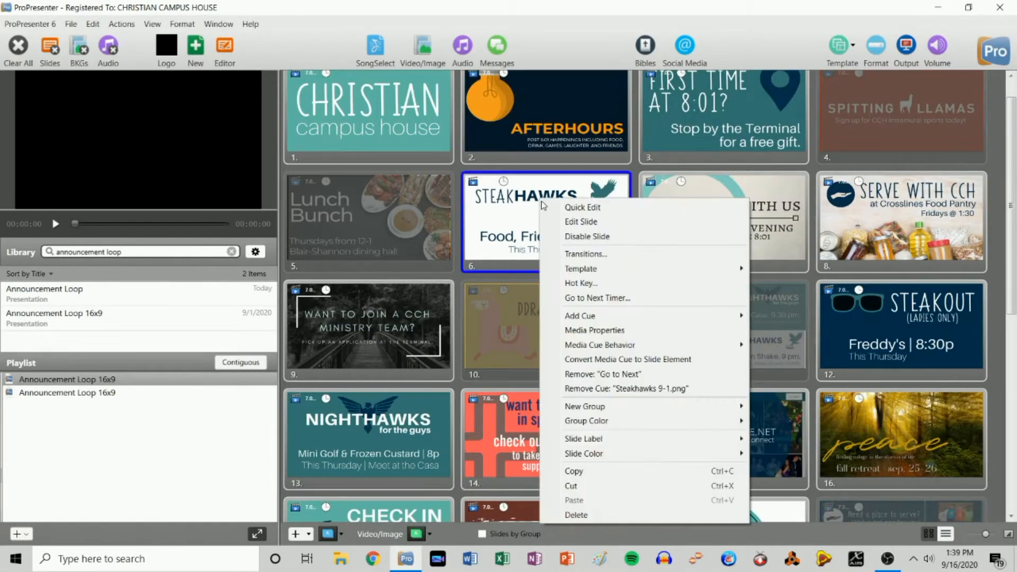
left_click(573, 237)
scroll(573, 238, "up", 1)
scroll(573, 238, "down", 8)
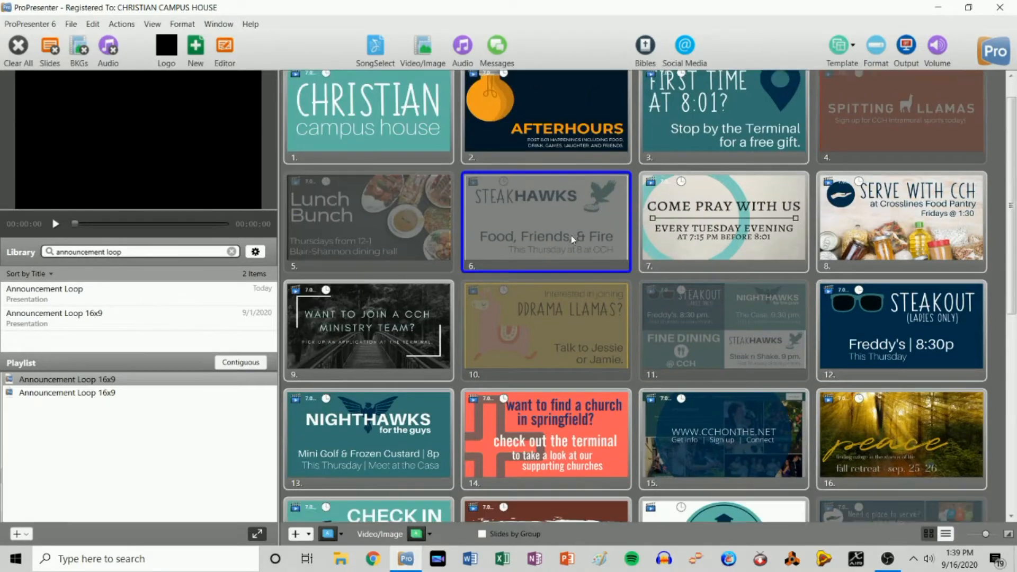
scroll(572, 239, "down", 3)
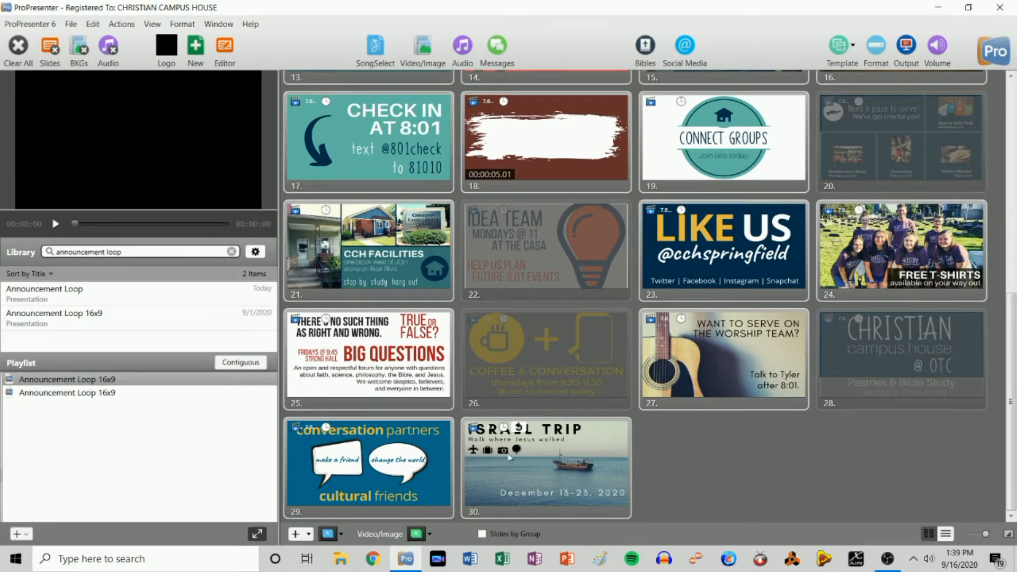
- Delete the Israel Trip slide from Announcement Loop 16x9
right_click(543, 468)
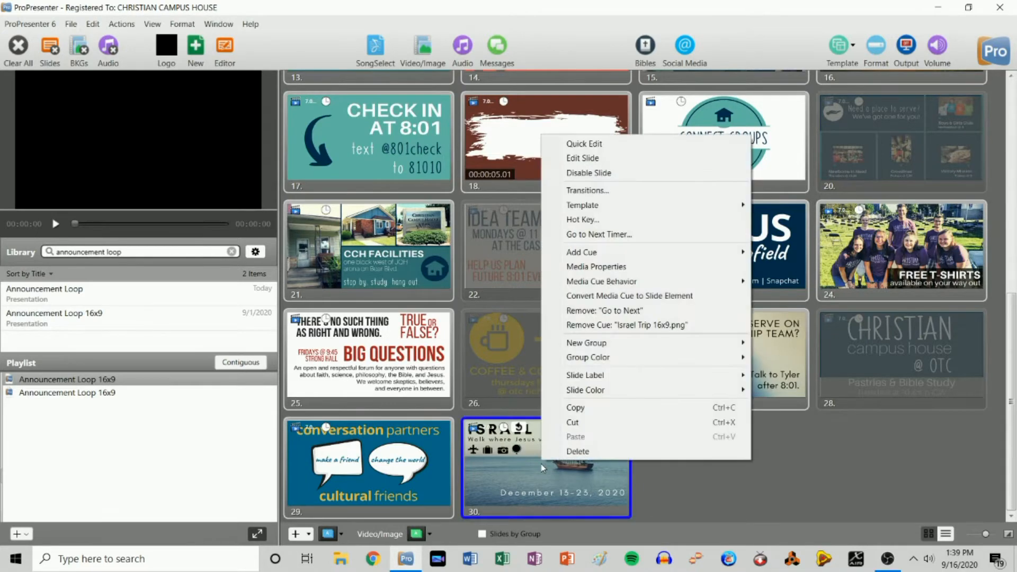
left_click(576, 452)
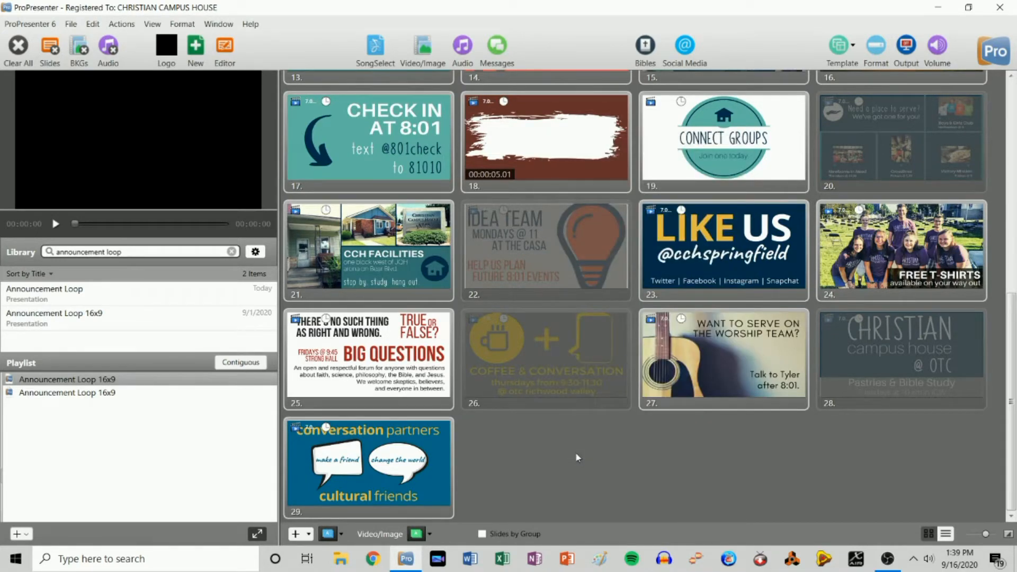
scroll(575, 453, "up", 5)
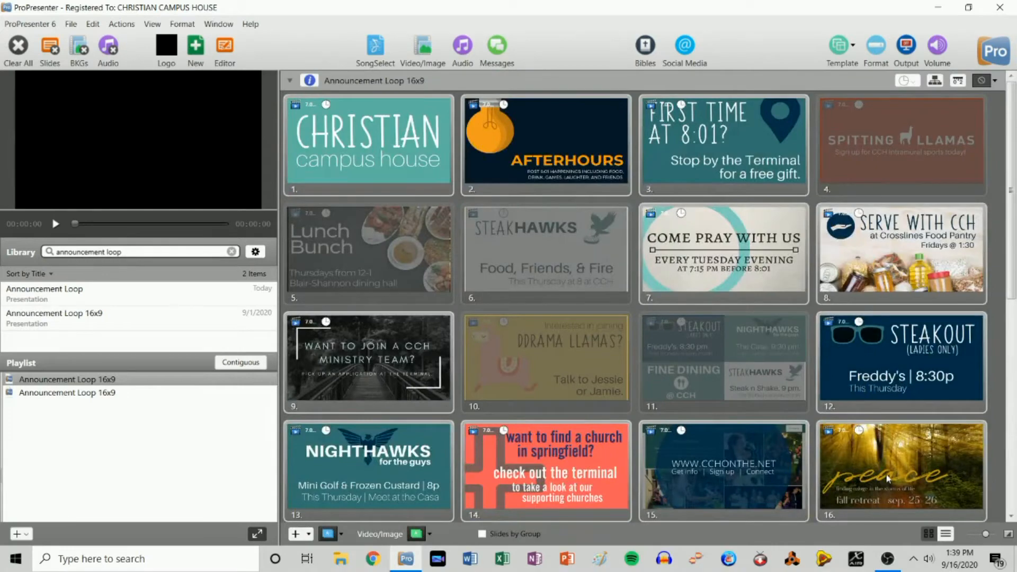
scroll(623, 361, "down", 5)
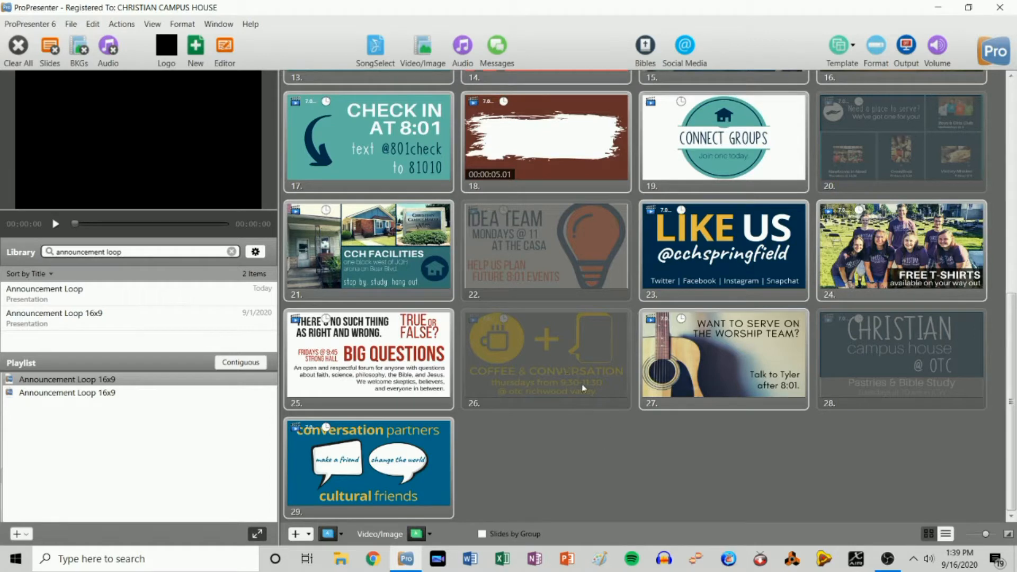
- Open the Video/Image bin's Foregrounds collection and search for 'free pizza'
left_click(424, 47)
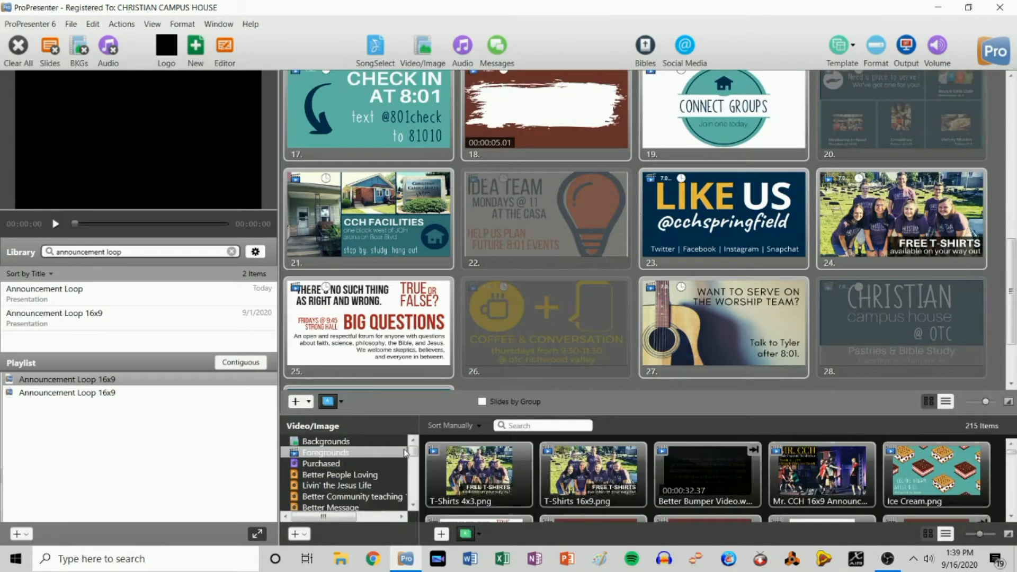
scroll(324, 473, "down", 5)
scroll(325, 473, "up", 10)
scroll(325, 486, "down", 4)
scroll(323, 486, "down", 5)
scroll(324, 483, "up", 6)
scroll(323, 483, "up", 6)
scroll(323, 482, "down", 8)
scroll(325, 482, "up", 2)
scroll(324, 482, "up", 6)
left_click(325, 442)
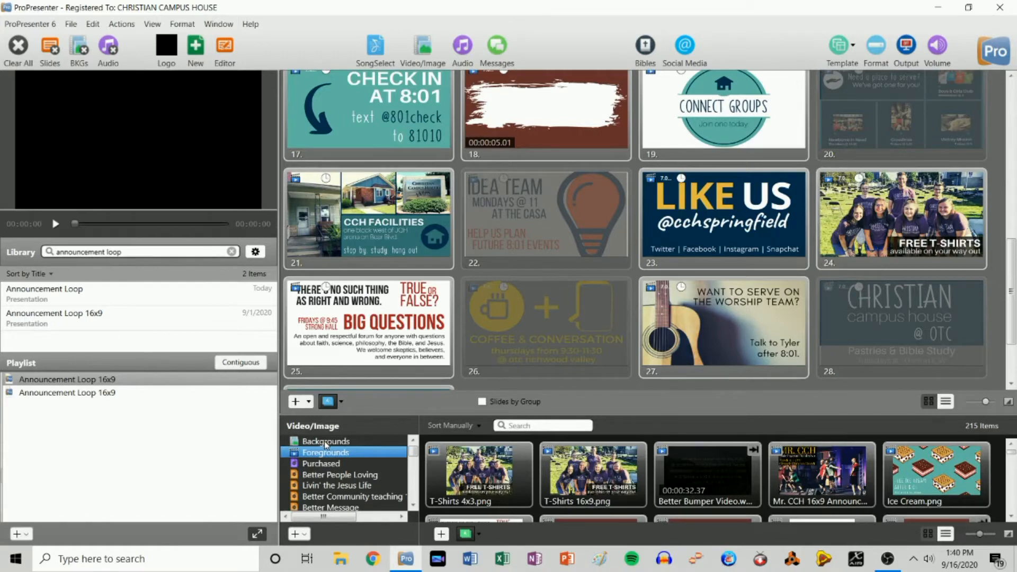
scroll(707, 481, "down", 10)
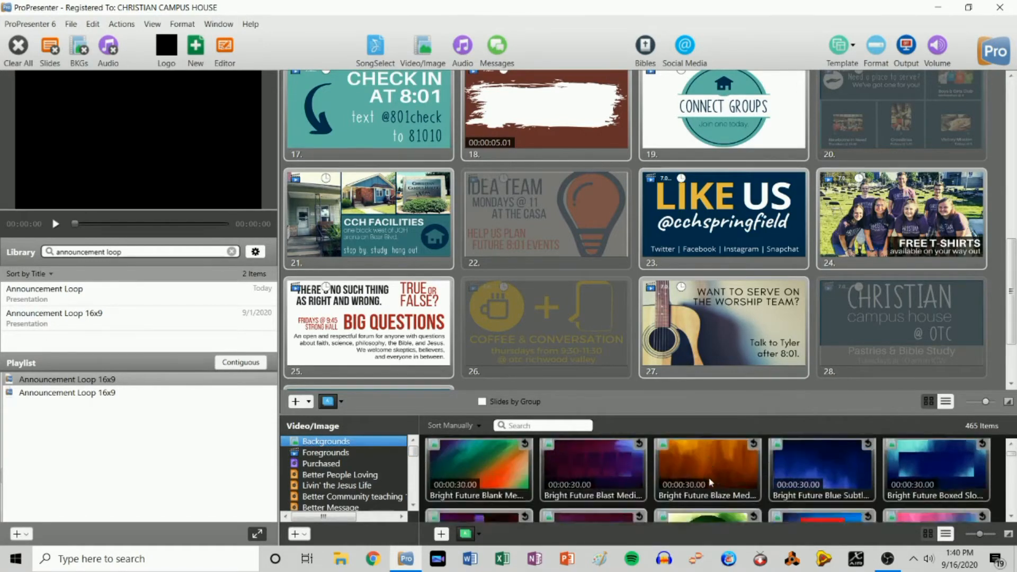
left_click(325, 453)
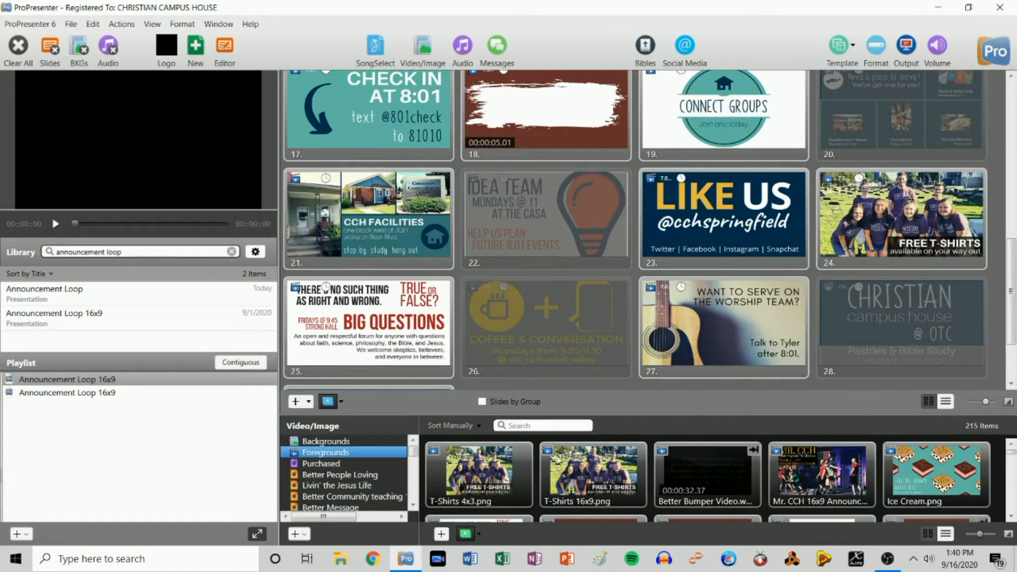
left_click(529, 426)
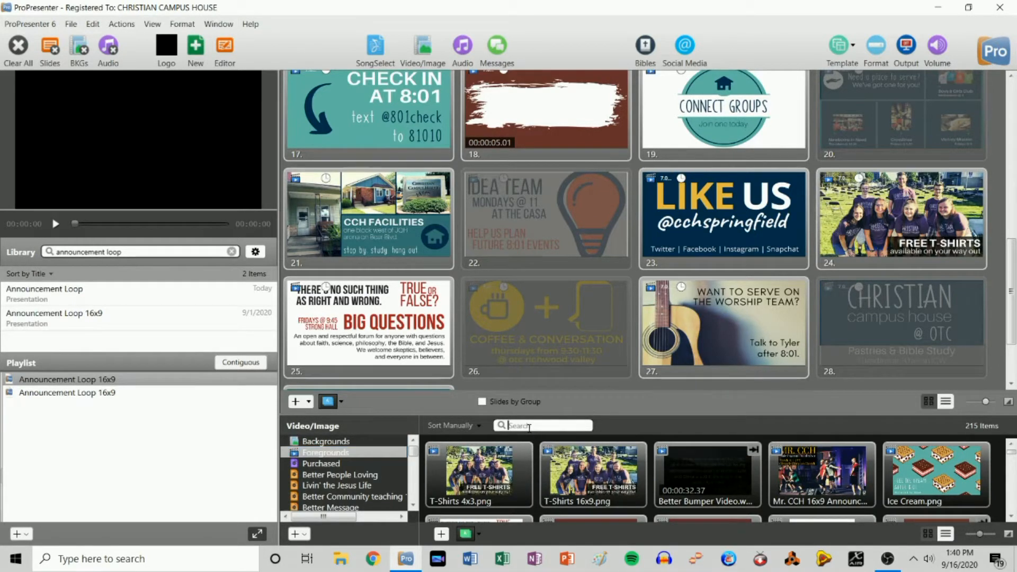
type("free pizza")
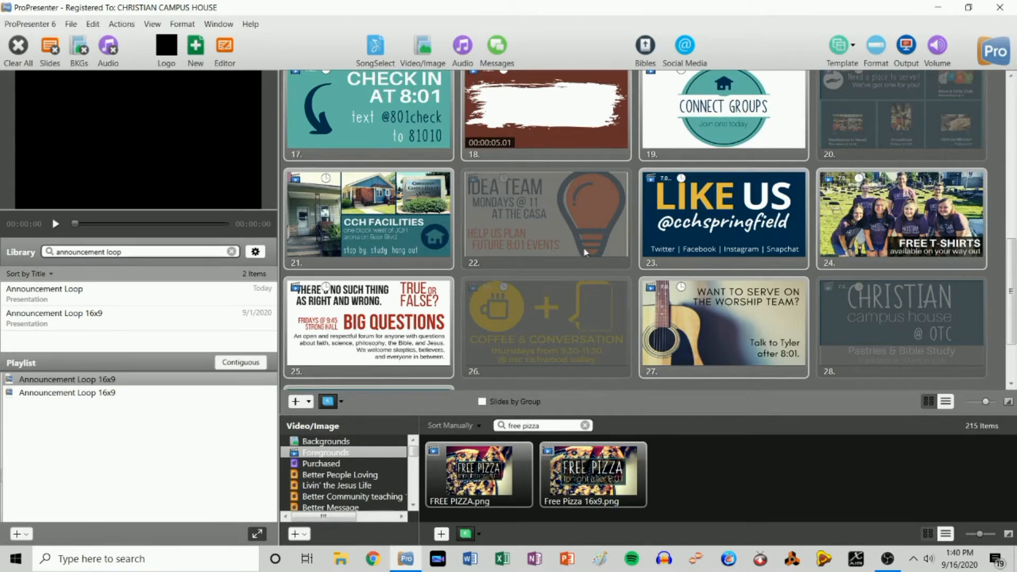
scroll(585, 246, "down", 2)
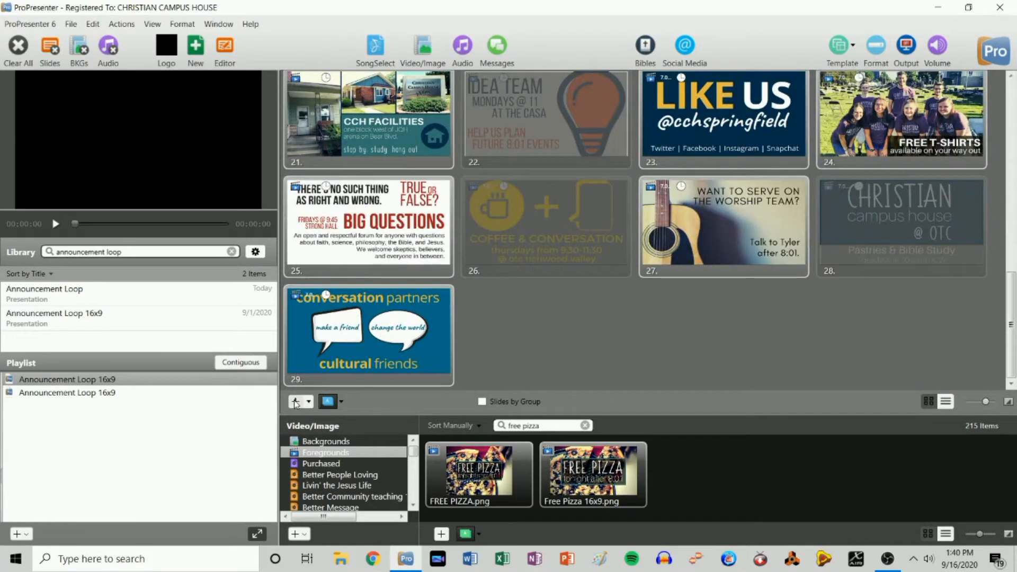
- Add a new slide with Free Pizza 16x9.png and move it to position 15
left_click(296, 402)
left_click_drag(594, 472, 554, 336)
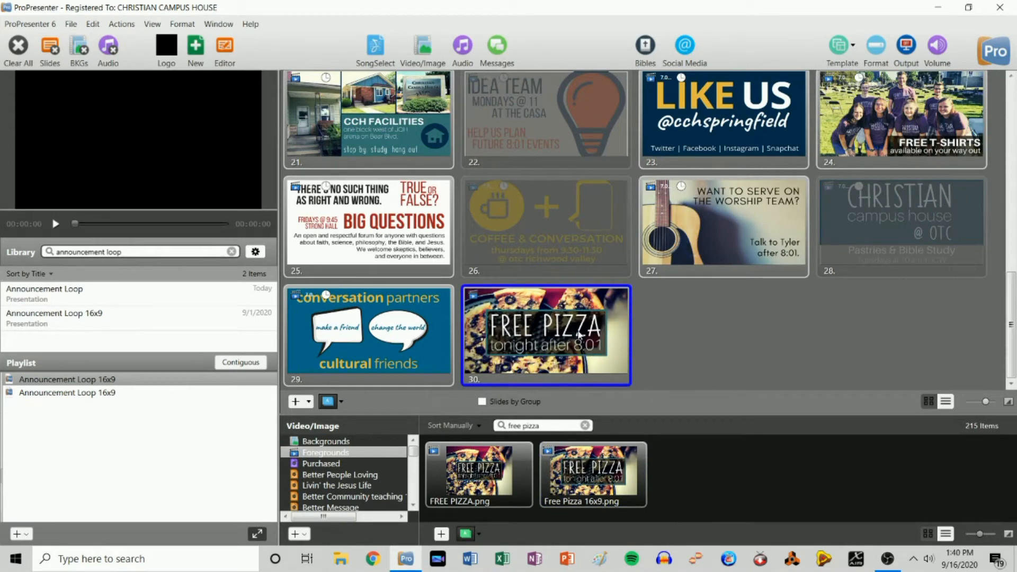
left_click_drag(562, 334, 636, 194)
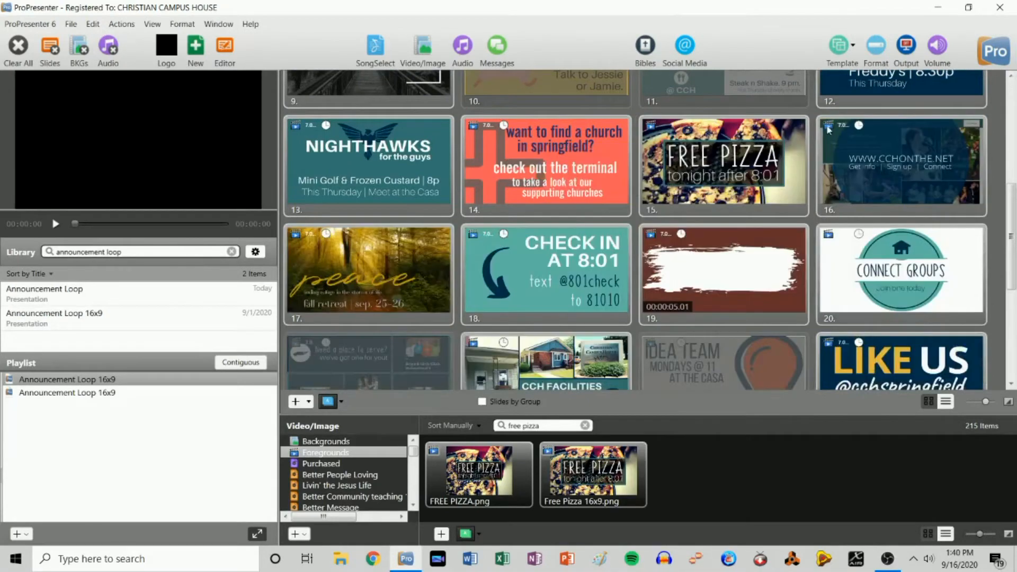
scroll(746, 361, "down", 5)
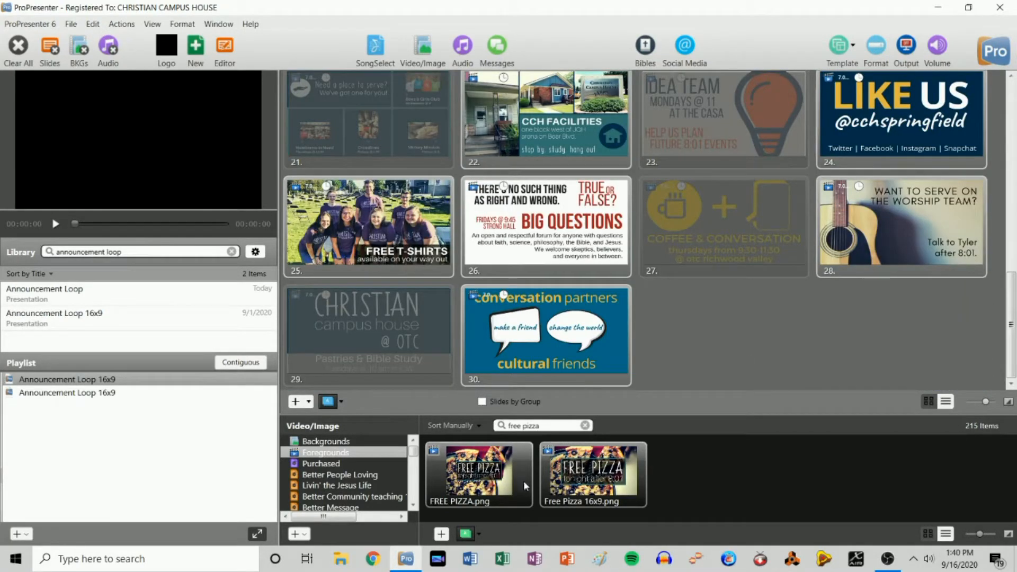
left_click(585, 425)
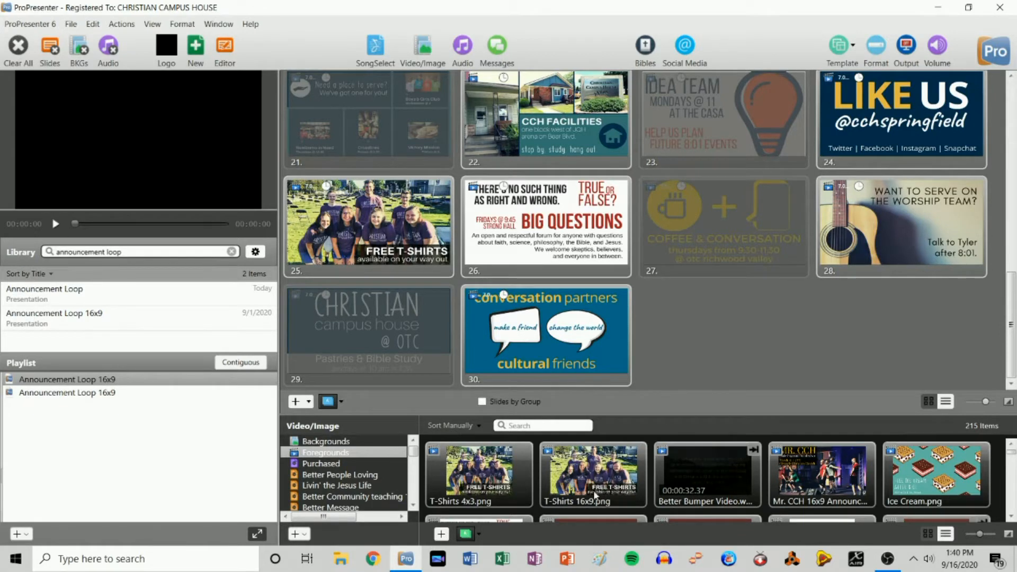
- Import the #CCHstayconnected image and search the media bin for '#cch'
left_click(441, 535)
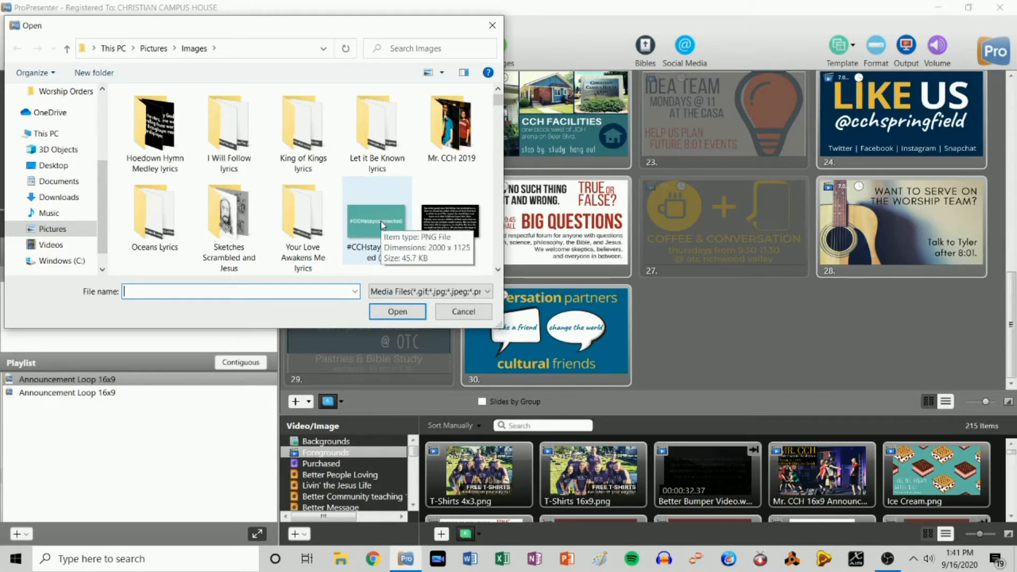
double_click(381, 221)
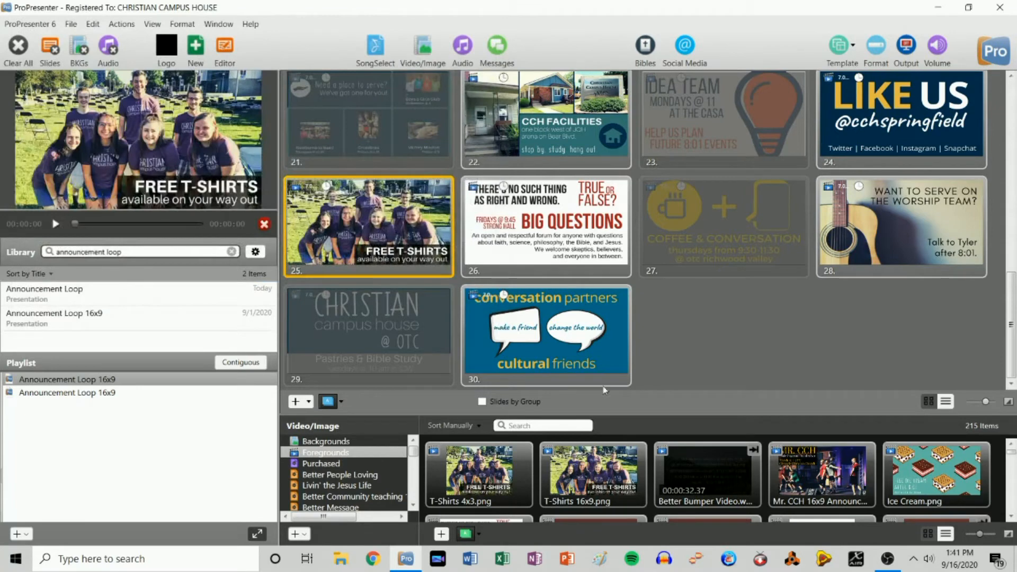
left_click(559, 427)
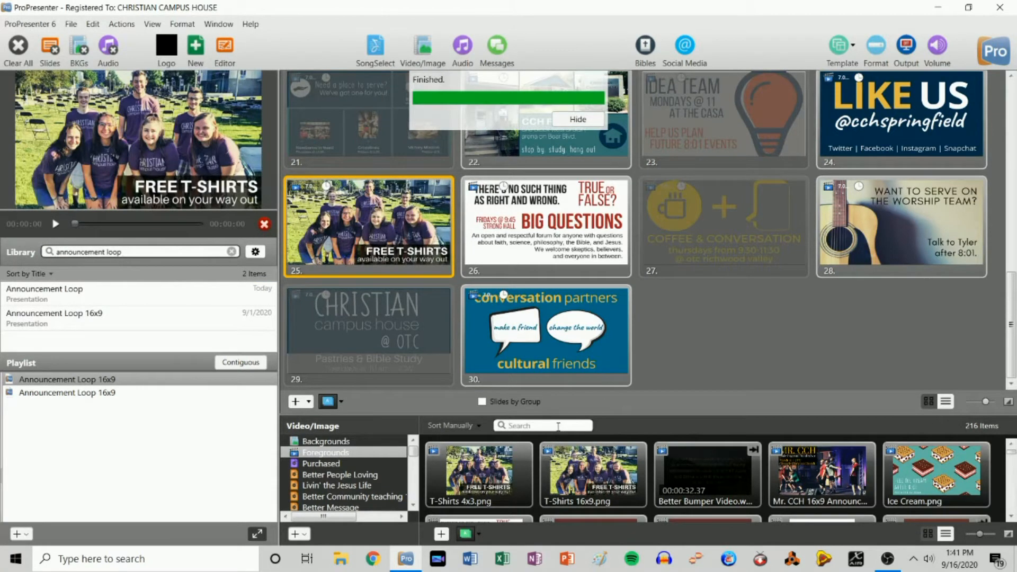
type("#cch")
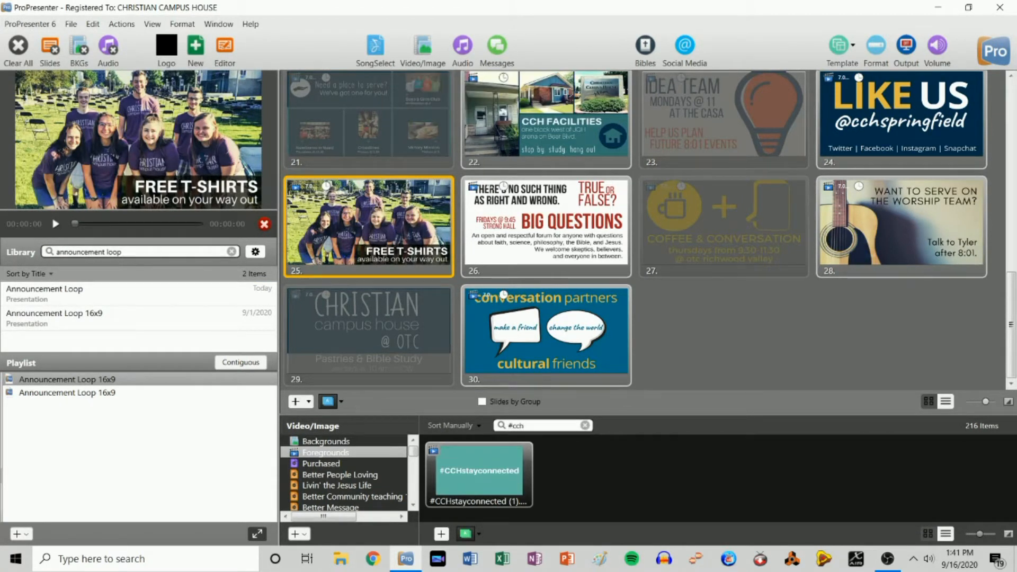
- Add a new slide with the #CCHstayconnected image at position 28 and preview it
left_click(301, 403)
left_click_drag(480, 472, 811, 239)
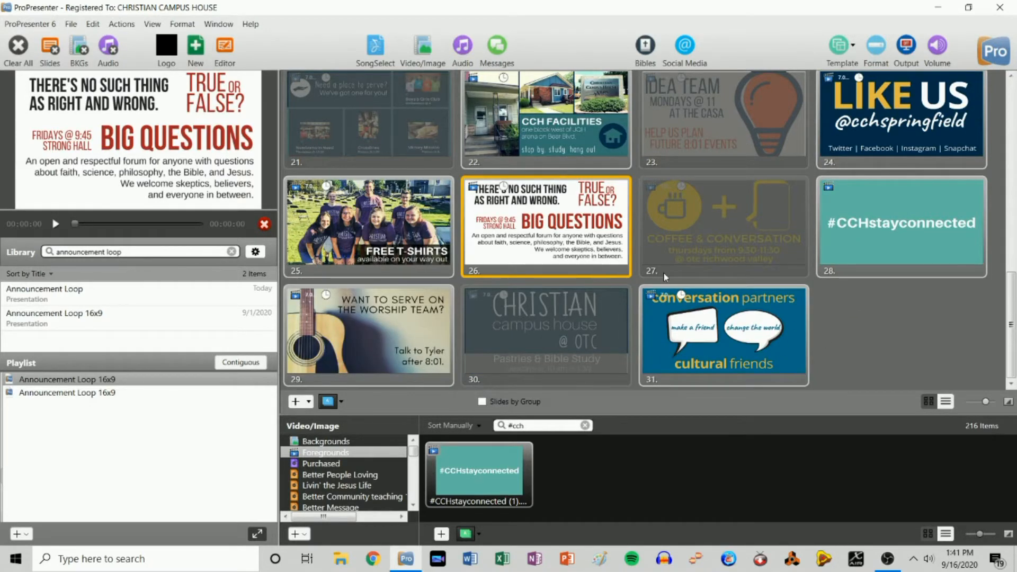
left_click(848, 267)
scroll(852, 343, "up", 10)
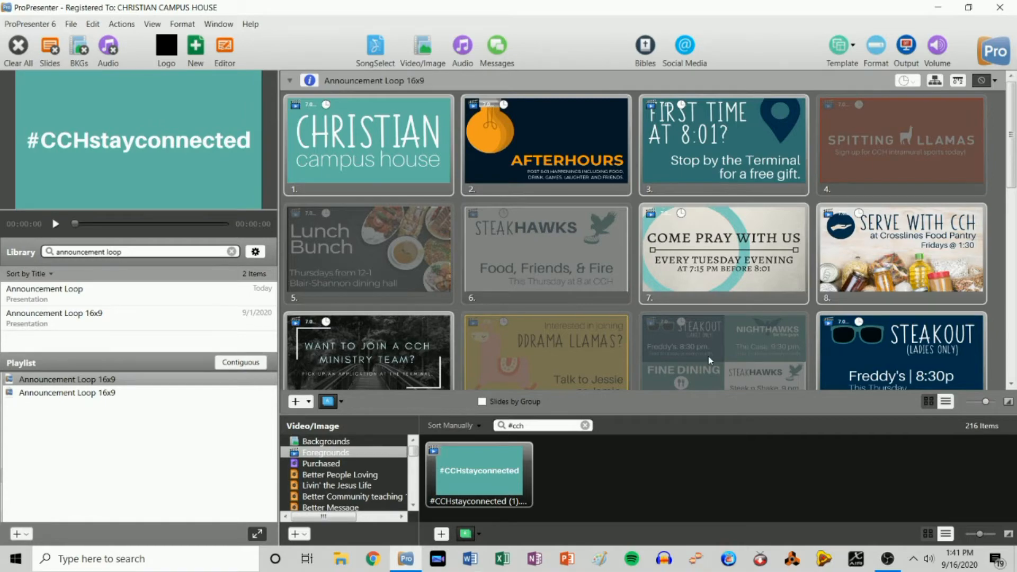
scroll(711, 361, "down", 10)
left_click(819, 250)
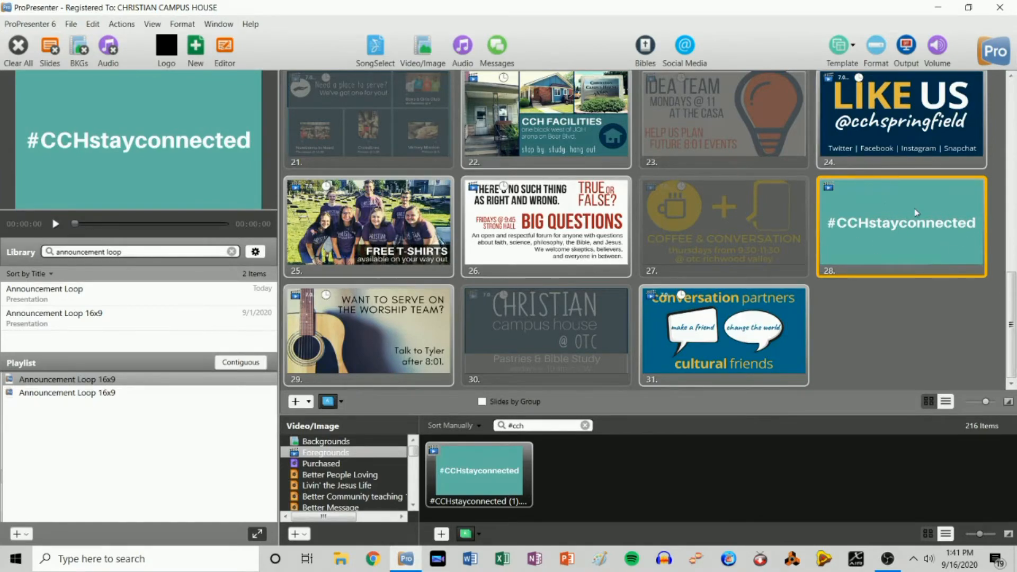
- Run the loop live from CHRISTIAN campus house with a 7-second slide timer, then hide the media bin
scroll(915, 211, "up", 10)
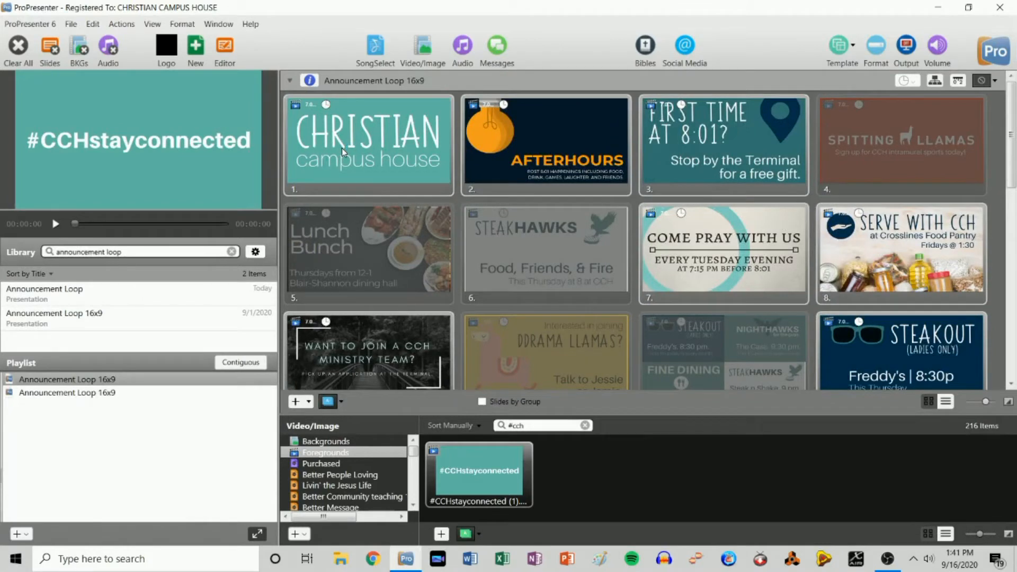
left_click(393, 139)
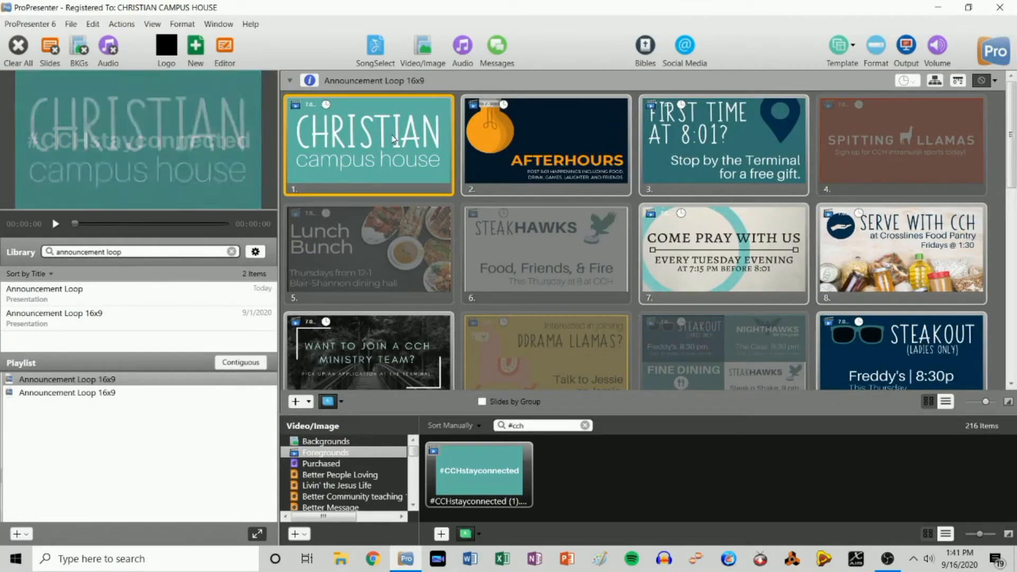
left_click(907, 81)
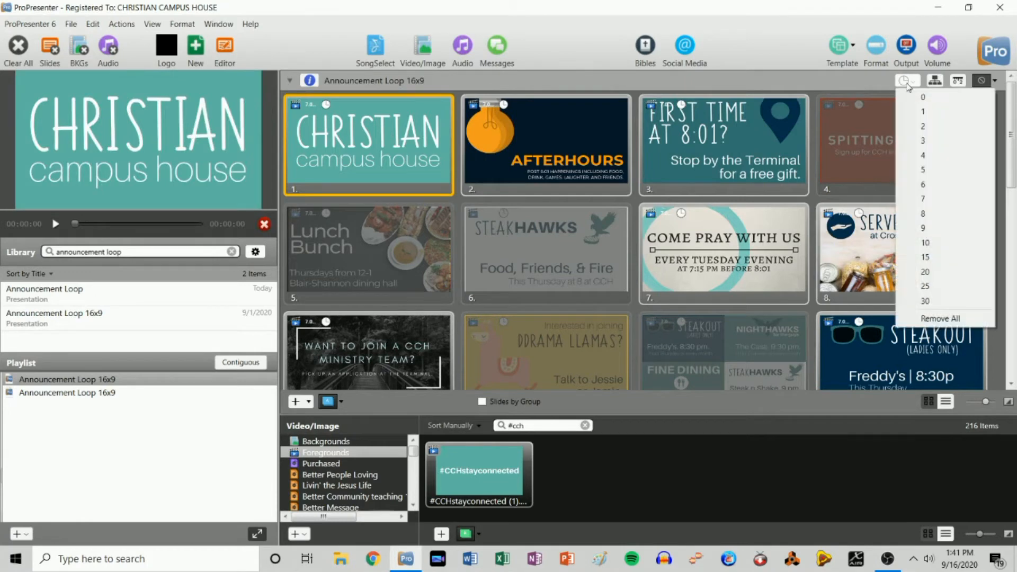
left_click(937, 207)
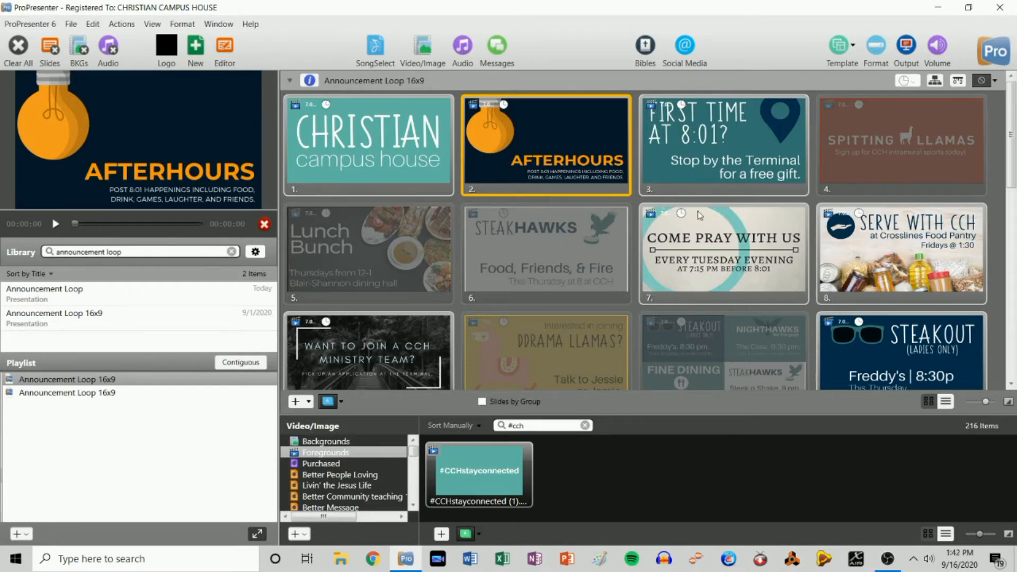
key("Right")
scroll(659, 231, "down", 10)
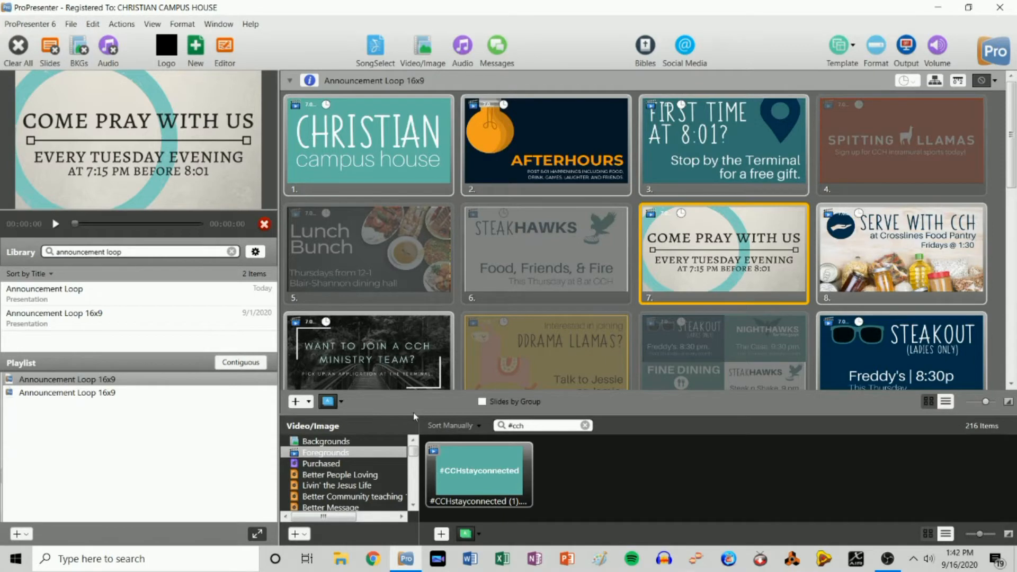
left_click(424, 48)
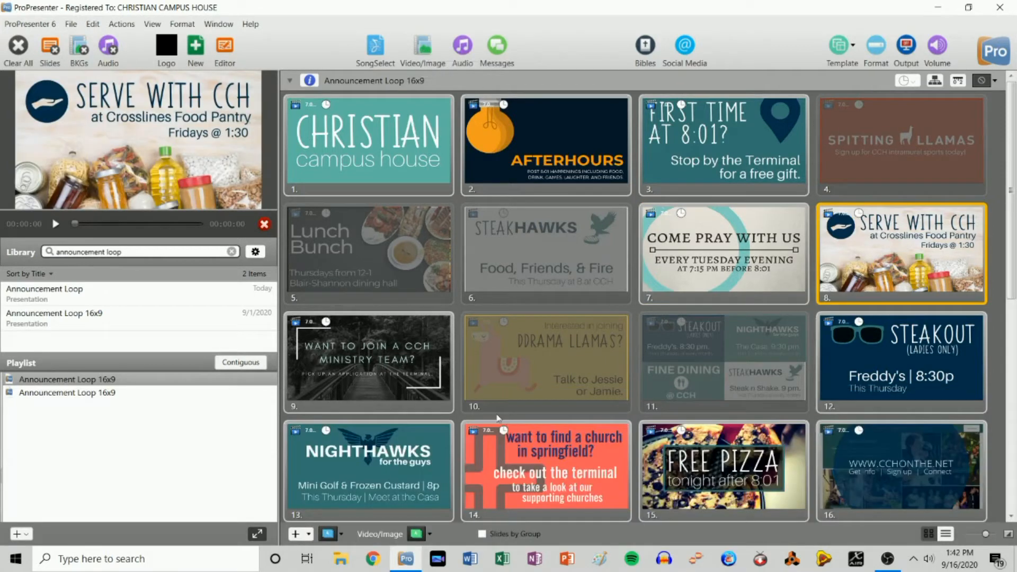
- Clear the output and place the Countdown presentation between the two announcement loops
key("F1")
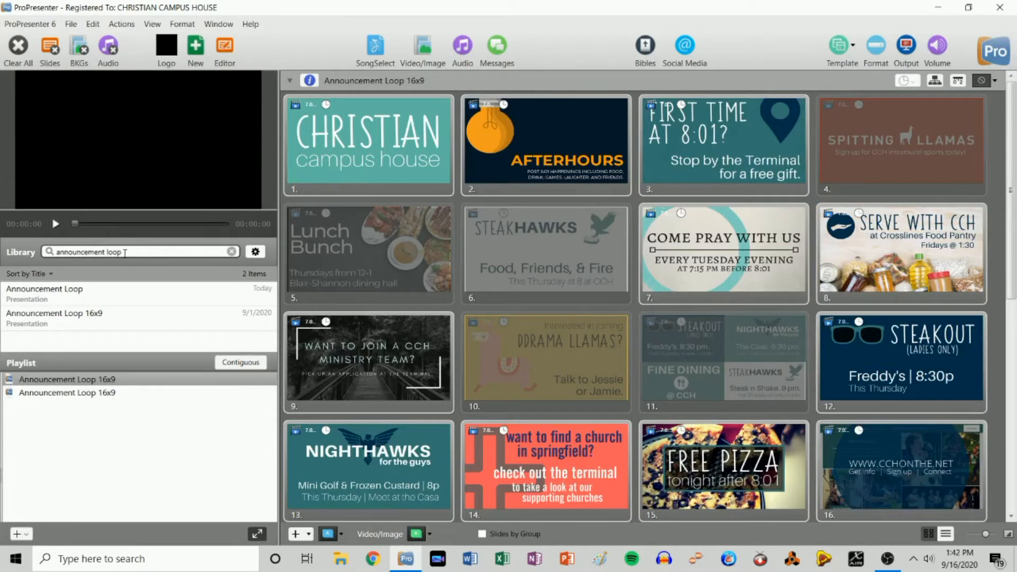
left_click_drag(125, 253, 2, 253)
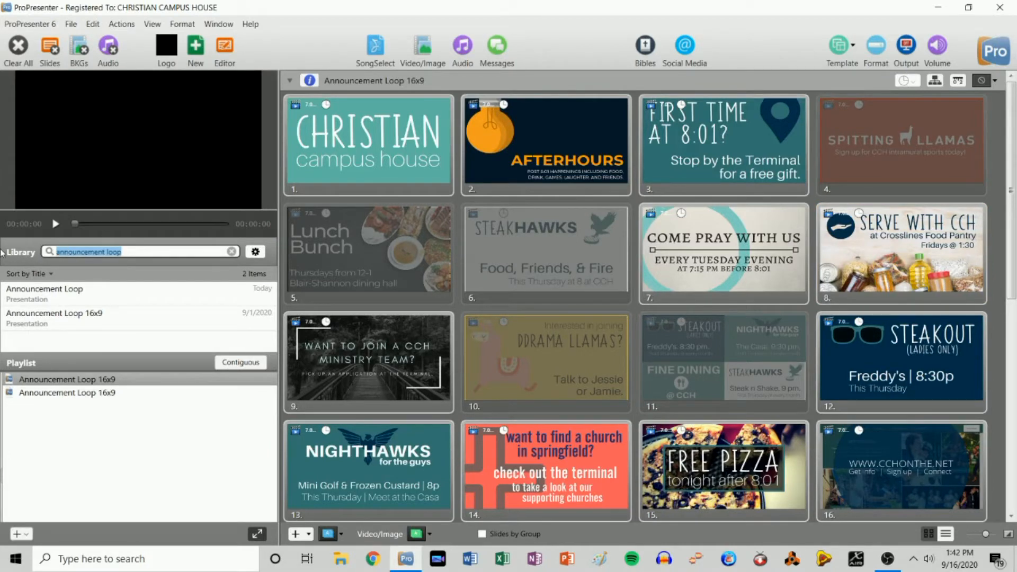
type("cou")
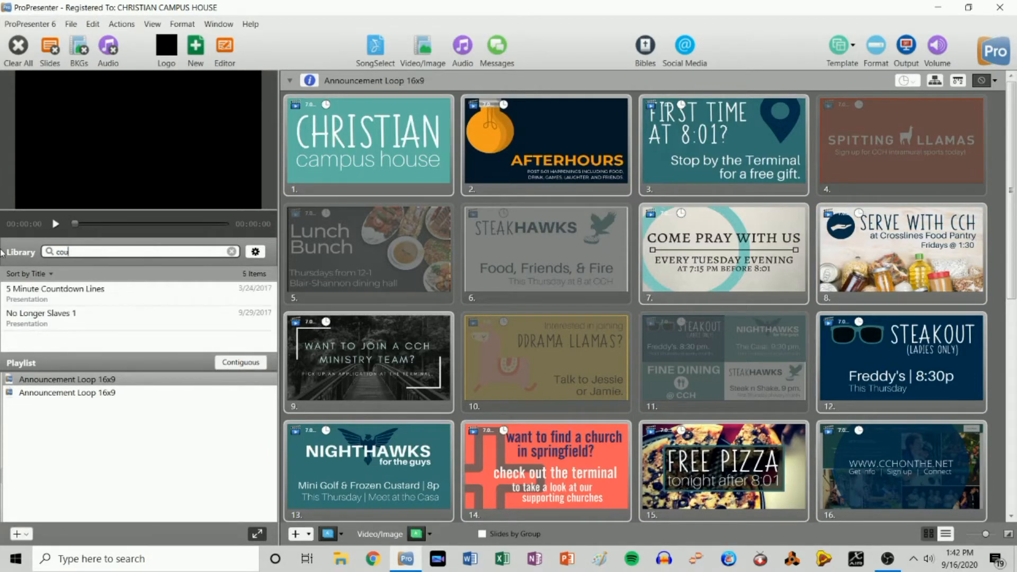
type("ntdown")
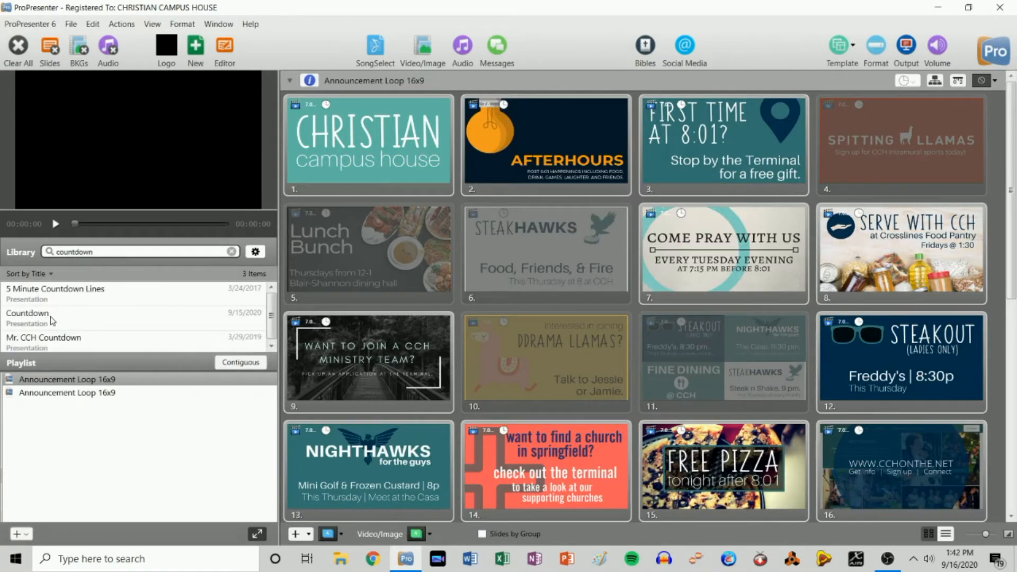
scroll(72, 315, "down", 1)
scroll(71, 315, "up", 1)
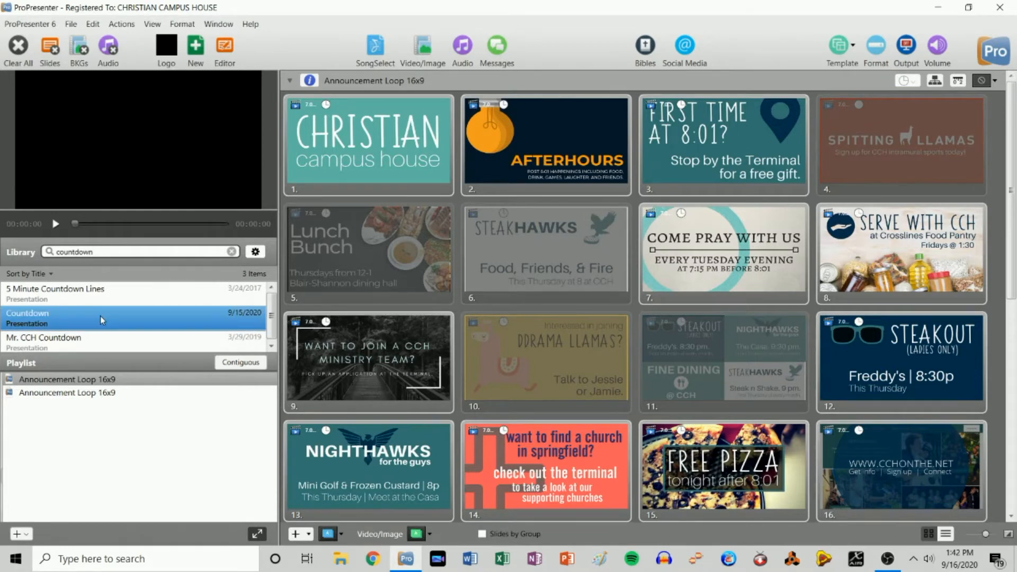
left_click(38, 320)
left_click_drag(36, 320, 61, 392)
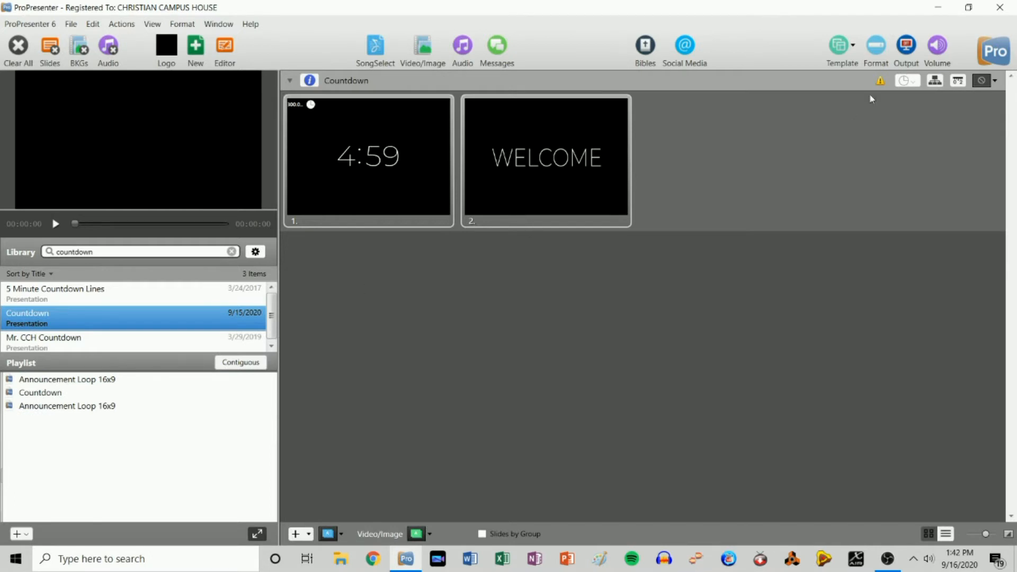
- Resize Countdown to the output resolution, test the countdown and WELCOME slides, then clear all
mouse_move(883, 85)
left_click(880, 85)
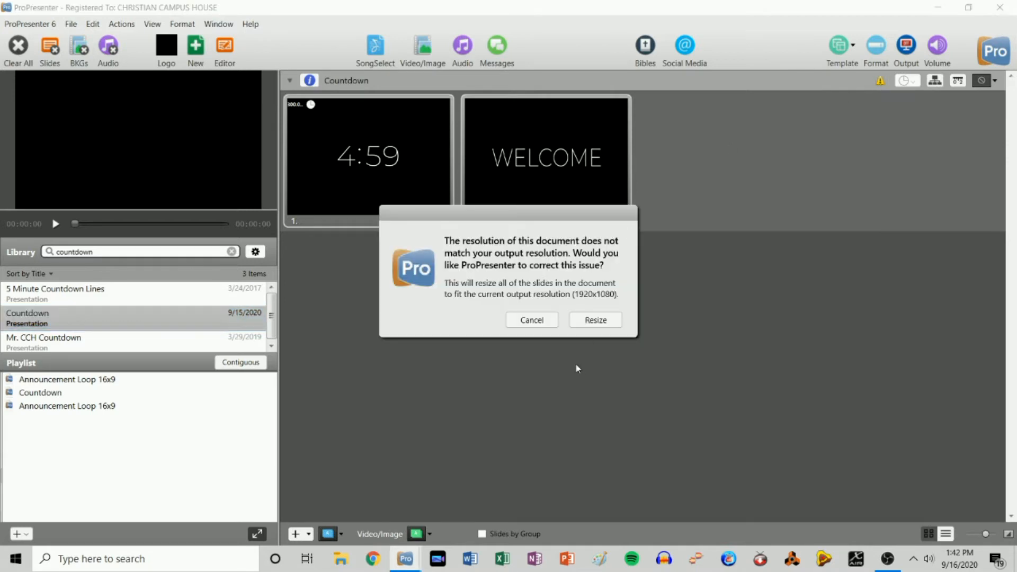
left_click(592, 320)
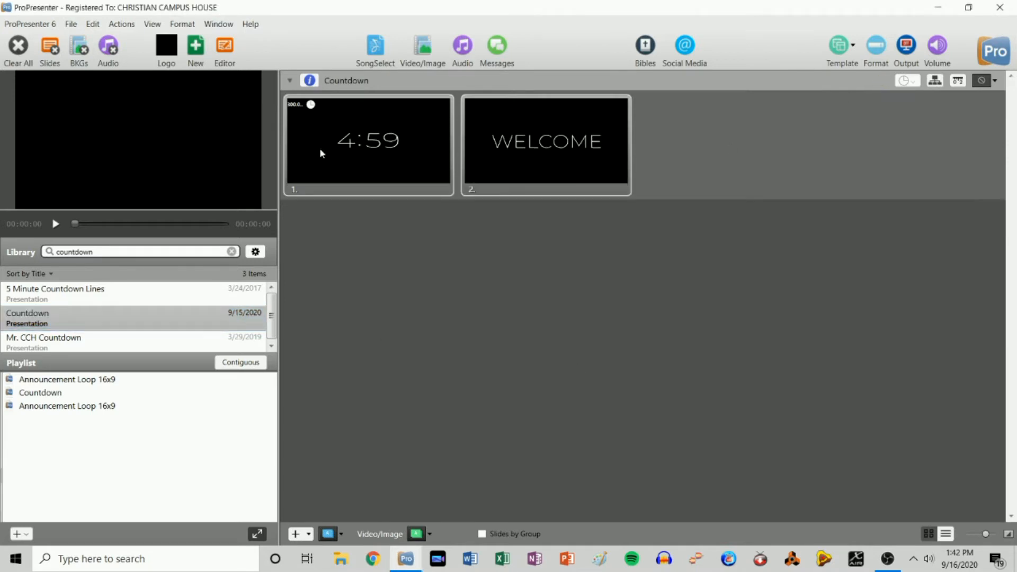
left_click(390, 138)
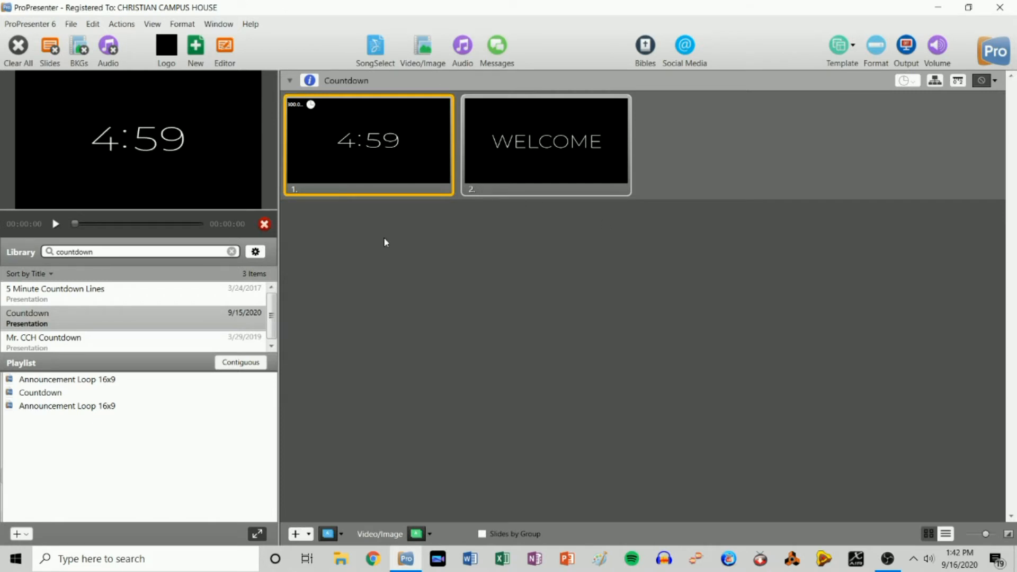
left_click(513, 139)
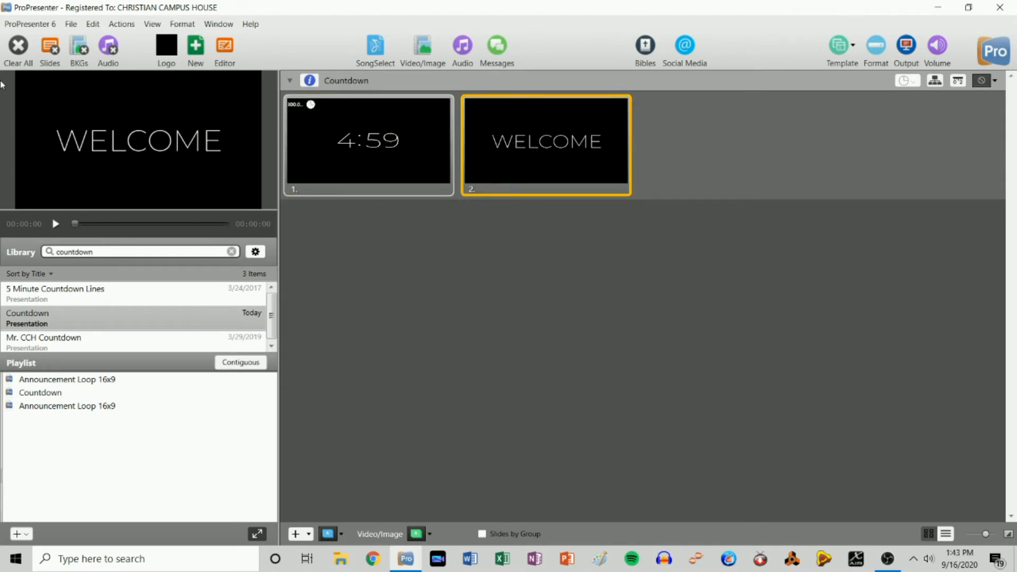
left_click(18, 45)
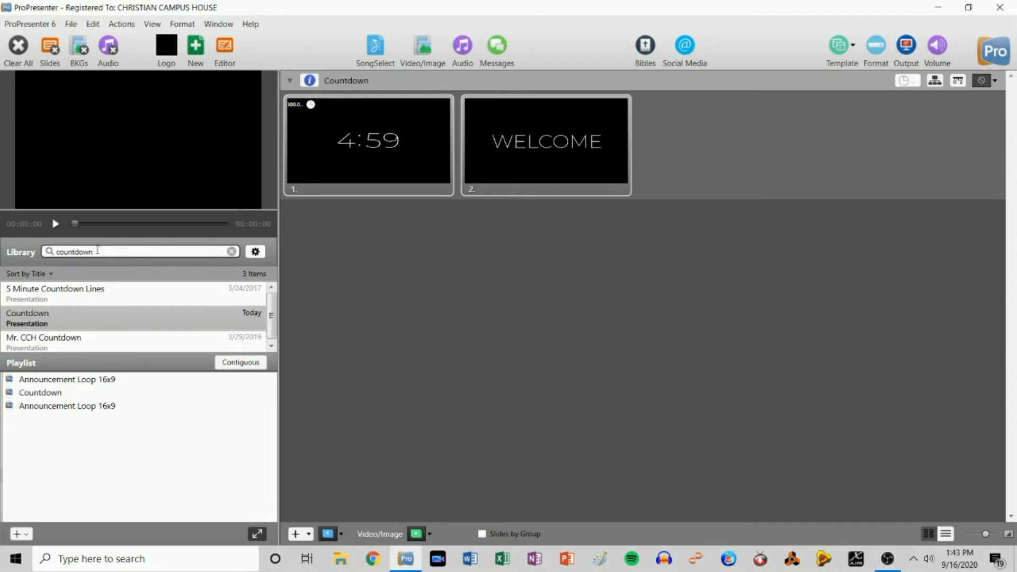
- Search the Library for 'glorious day', then clear the search to list all 326 items
left_click_drag(99, 252, 1, 253)
type("glorious day")
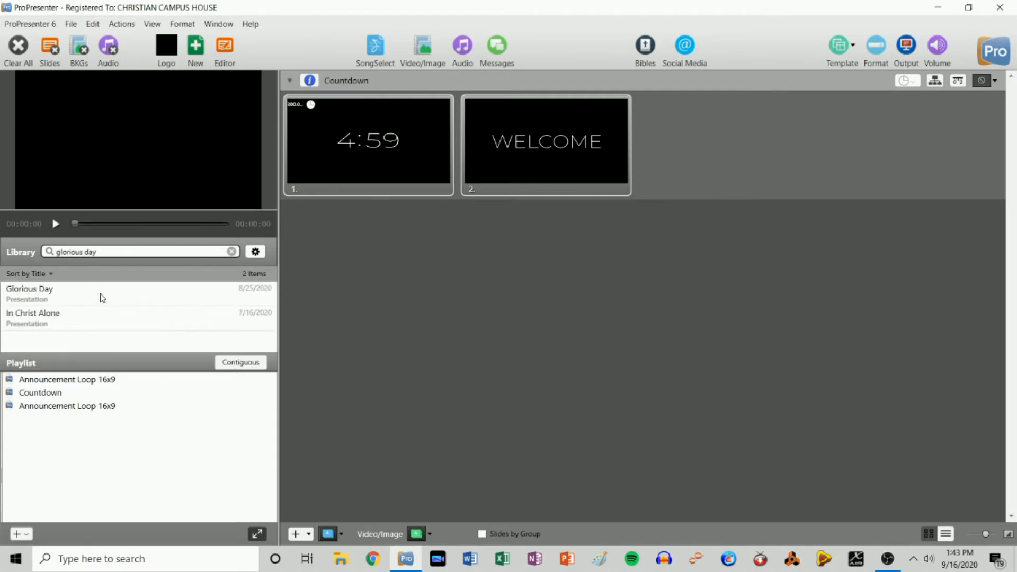
left_click(234, 253)
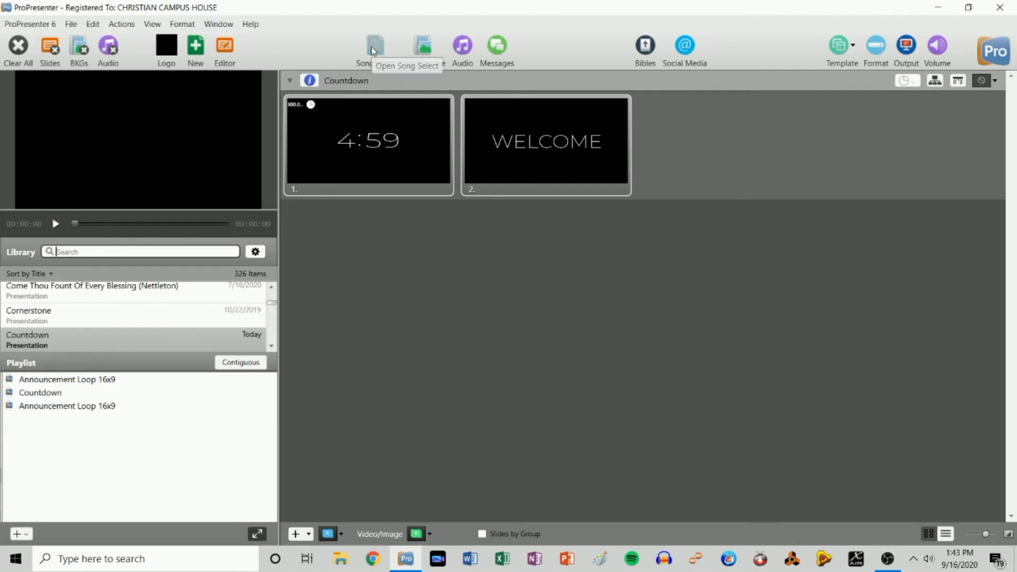
- Search SongSelect for 'glorious day', preview the first result's lyrics, and close without importing
left_click(377, 65)
left_click(428, 107)
type("glorious day")
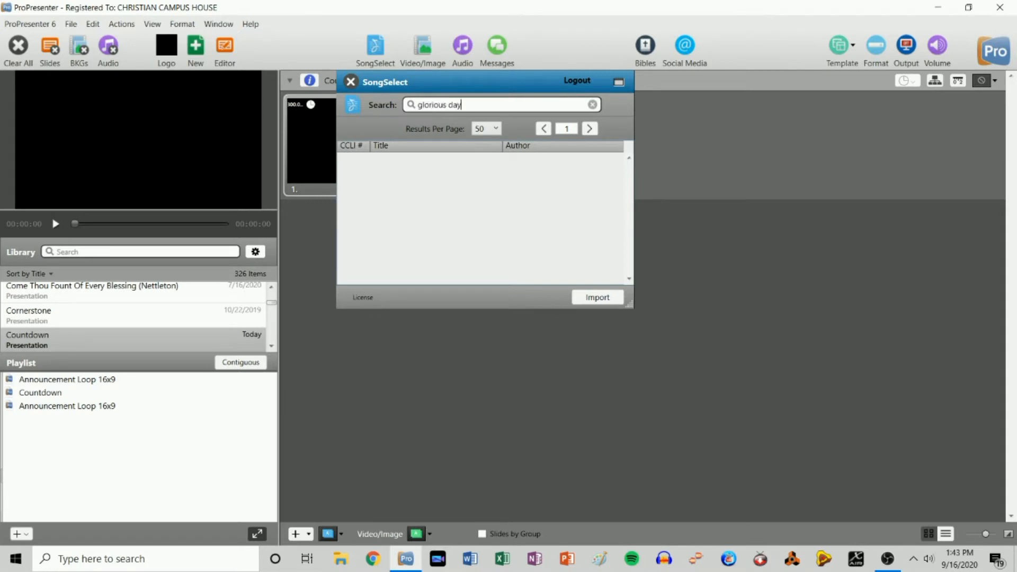
key("Return")
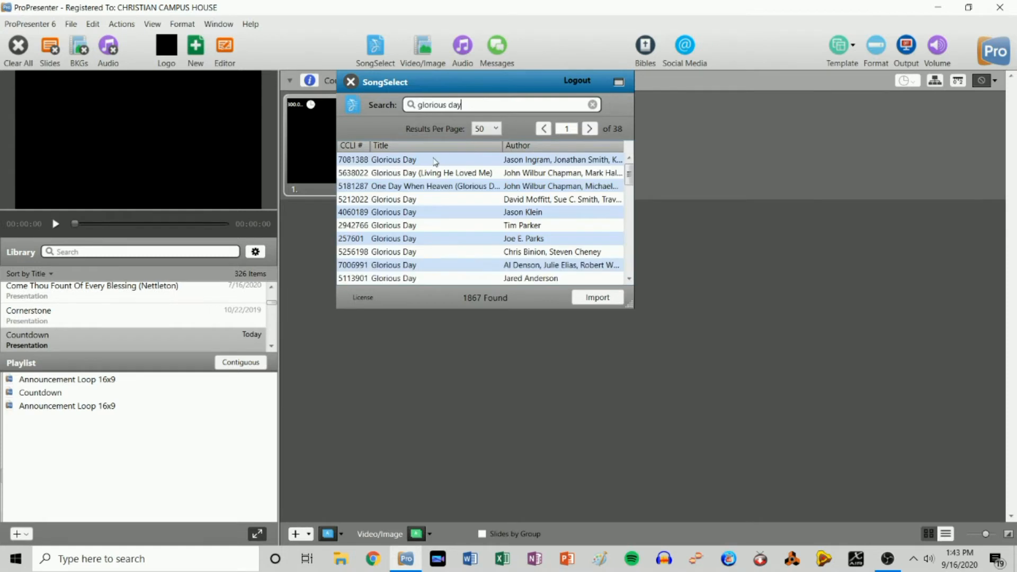
left_click(409, 160)
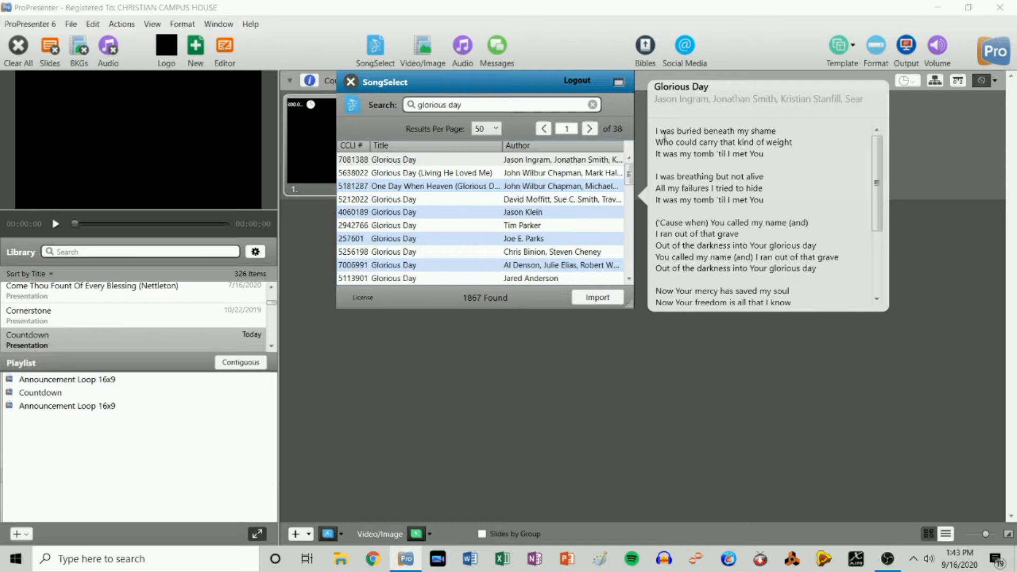
scroll(751, 175, "down", 3)
scroll(692, 129, "up", 3)
left_click(352, 81)
left_click(88, 249)
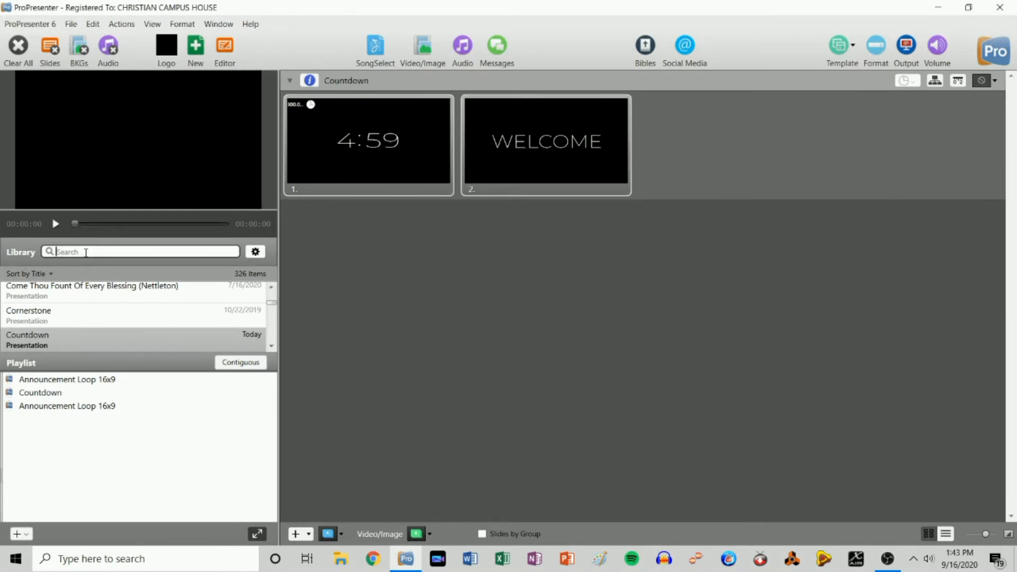
- Cancel a new 'Glorious Day' file using the 16x9 lyrics template, then search the Library for 'glorious day'
left_click(196, 46)
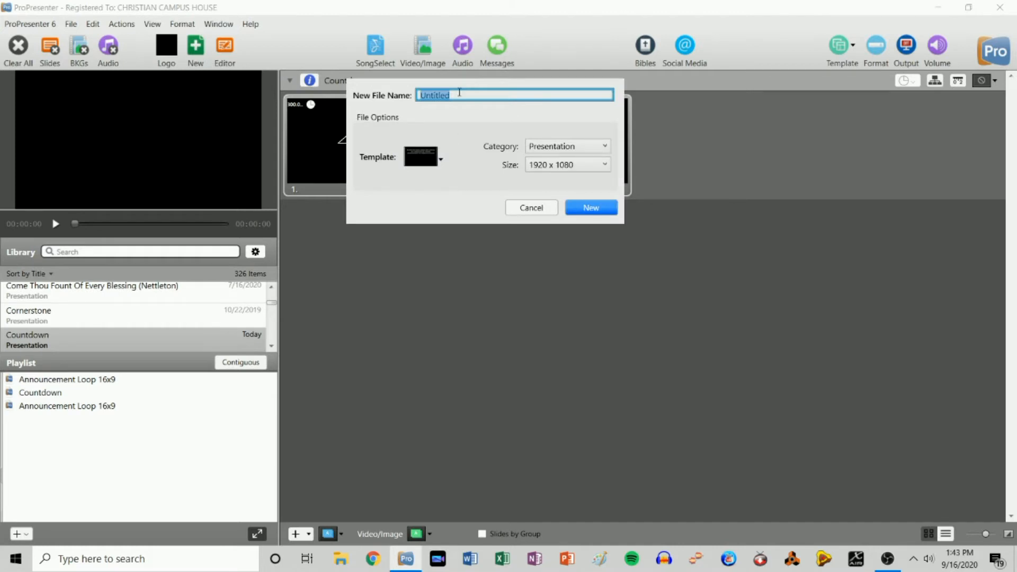
type("Glorious Day")
left_click(432, 160)
mouse_move(452, 241)
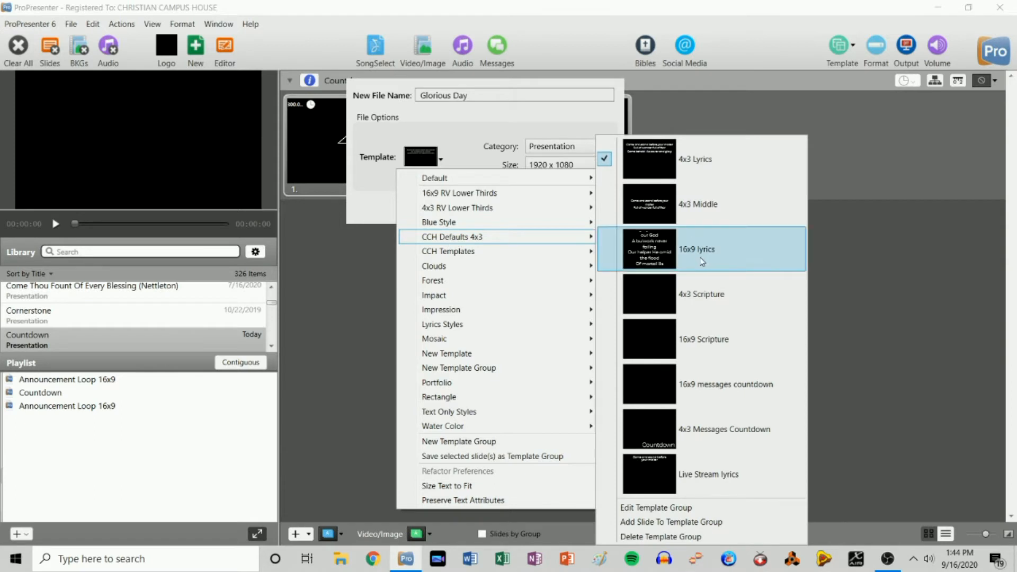
left_click(465, 130)
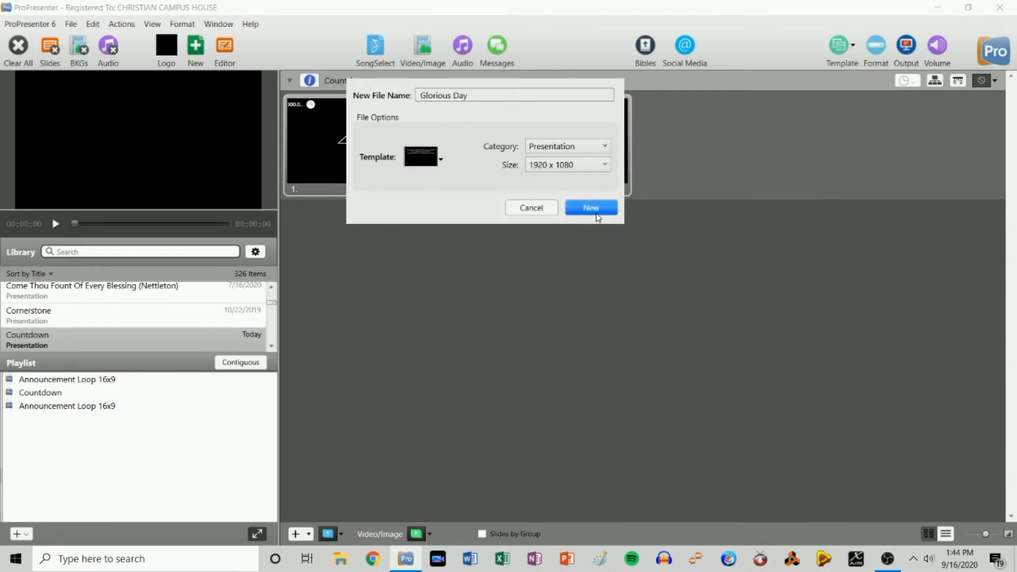
left_click(531, 207)
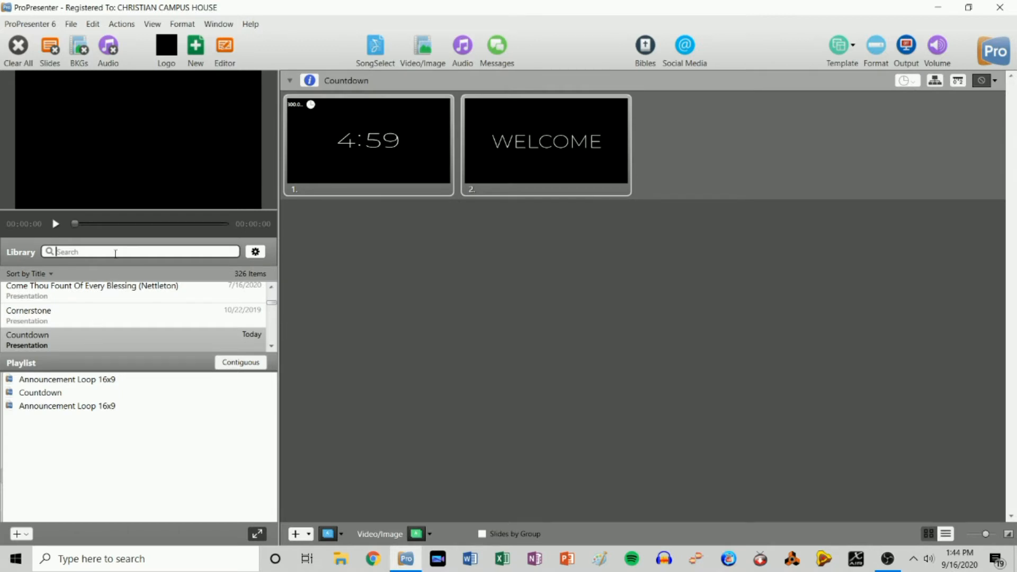
type("glorious day")
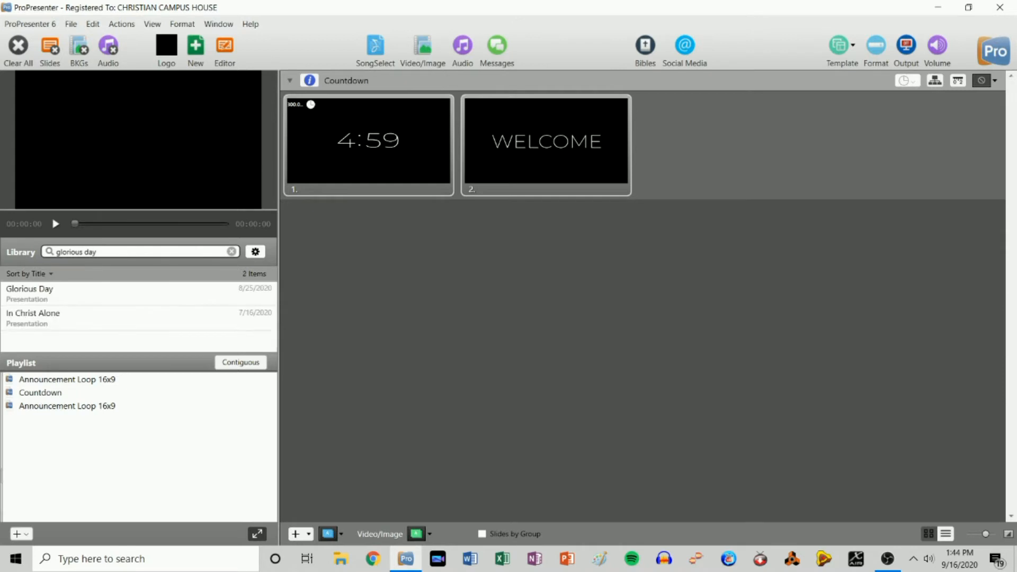
- Place Glorious Day in the Test playlist after Countdown and select its beginning slide
left_click(109, 295)
left_click_drag(109, 294, 116, 402)
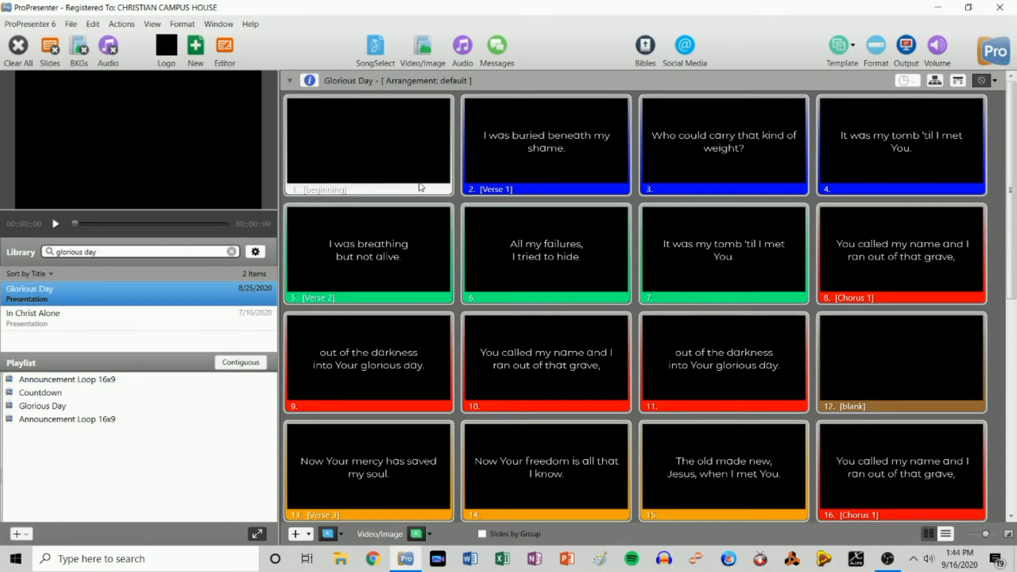
left_click(406, 150)
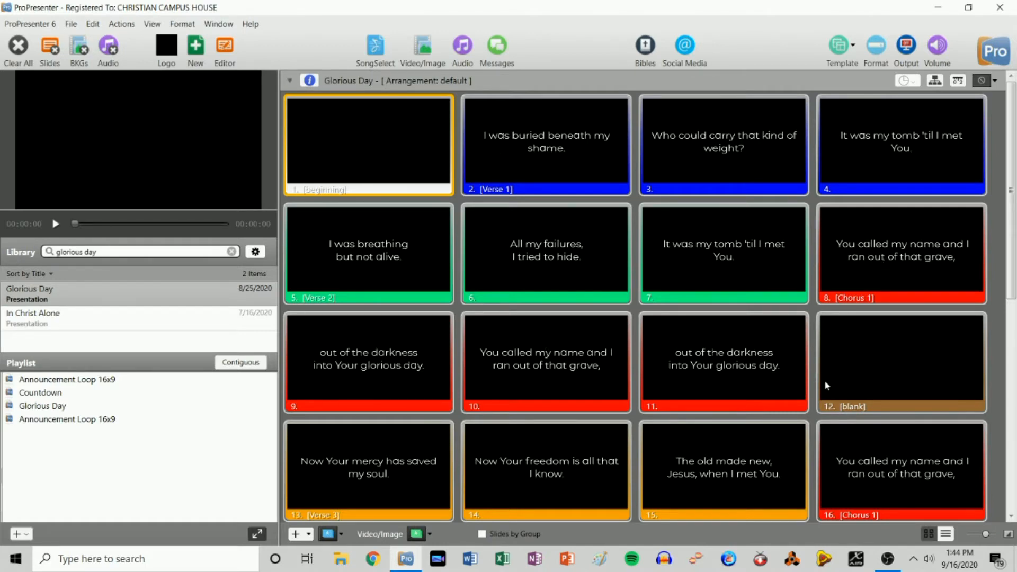
scroll(825, 380, "down", 8)
scroll(704, 346, "up", 8)
- Apply the CCH Defaults 4x3 '16x9 lyrics' template to every Glorious Day slide
left_click(843, 49)
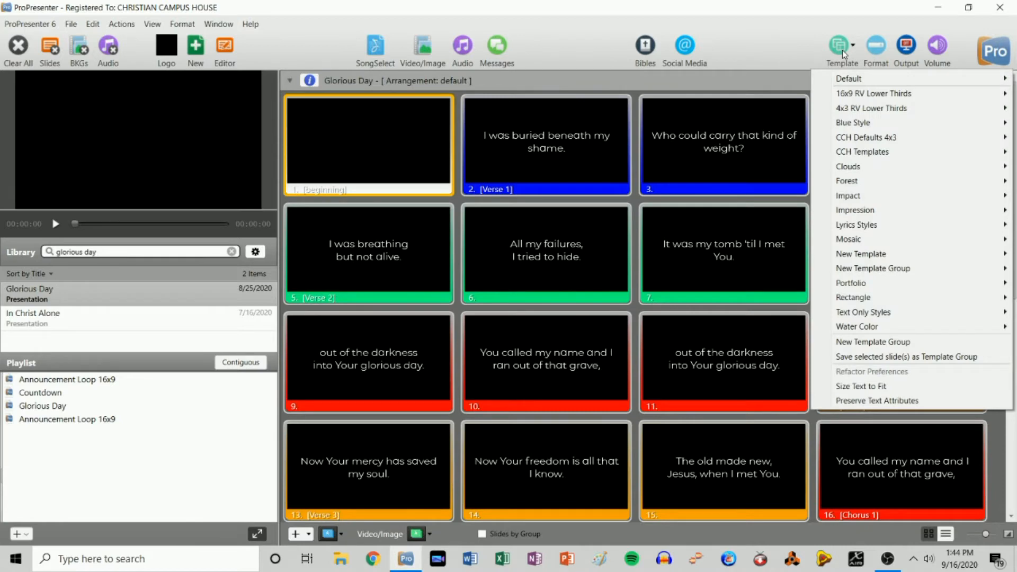
mouse_move(874, 142)
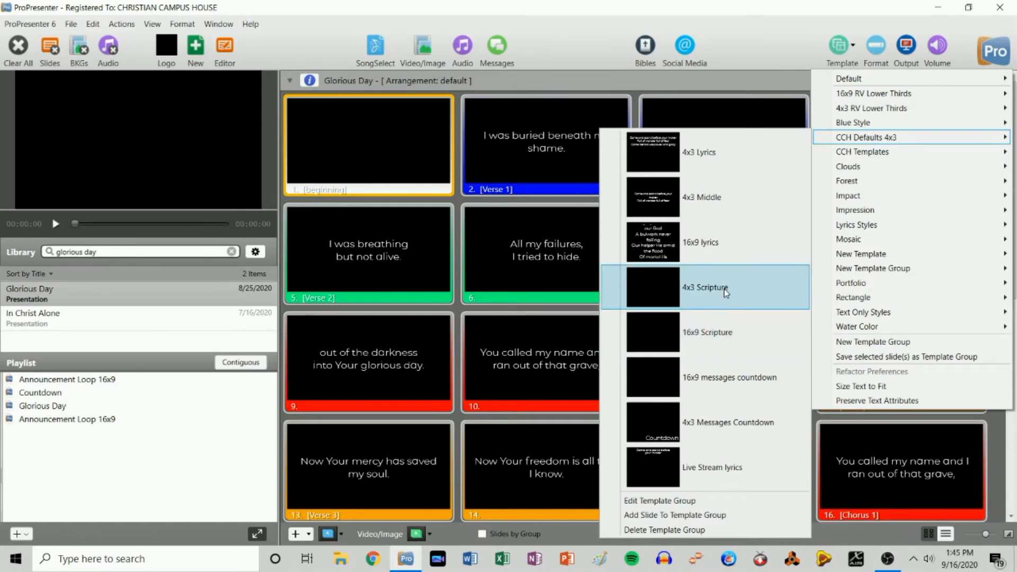
left_click(726, 240)
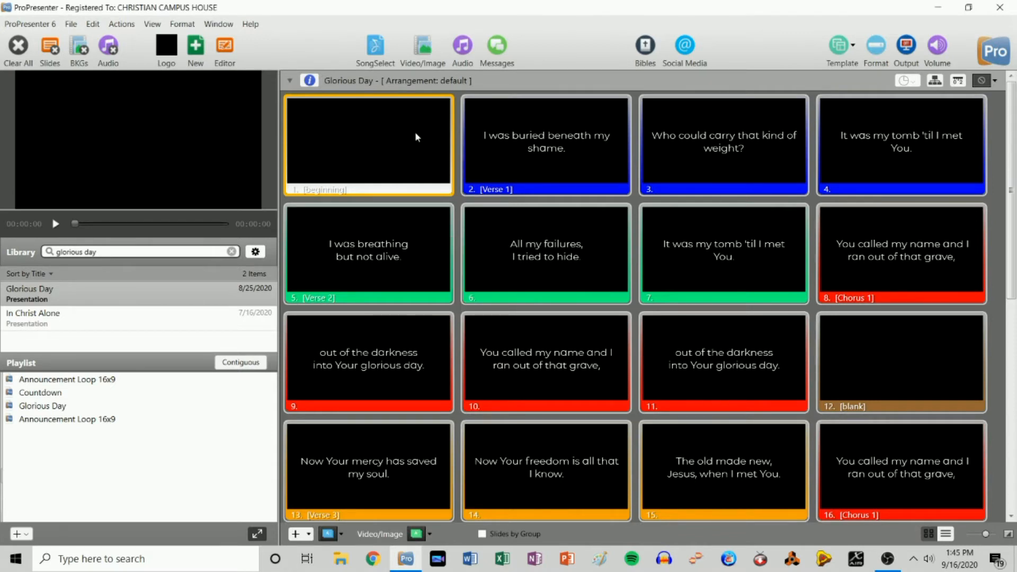
- In the arrangement editor, add an extra Chorus 1 after Verse 3, then remove it
left_click(935, 82)
mouse_move(401, 135)
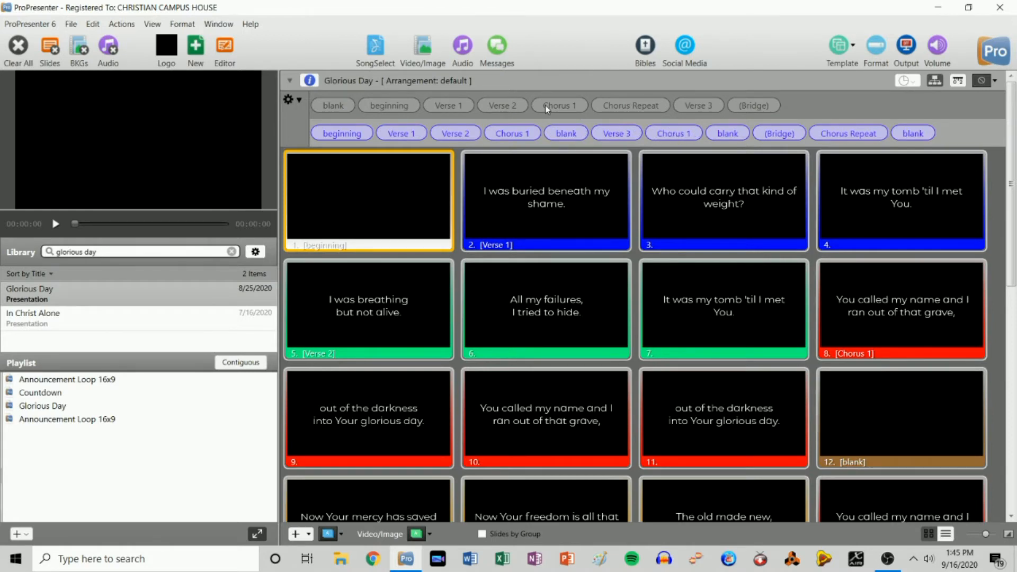
left_click_drag(549, 106, 628, 132)
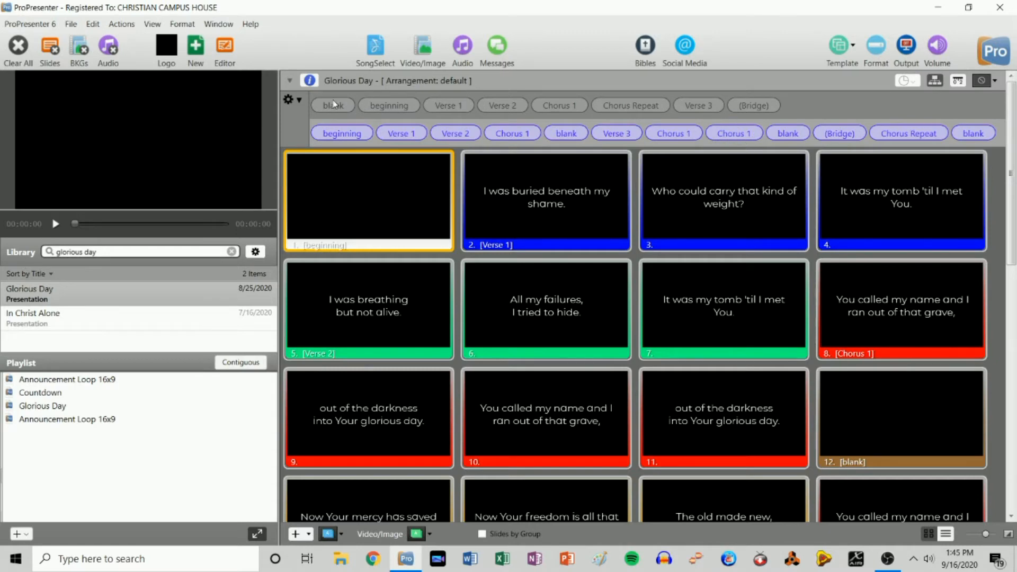
left_click(697, 133)
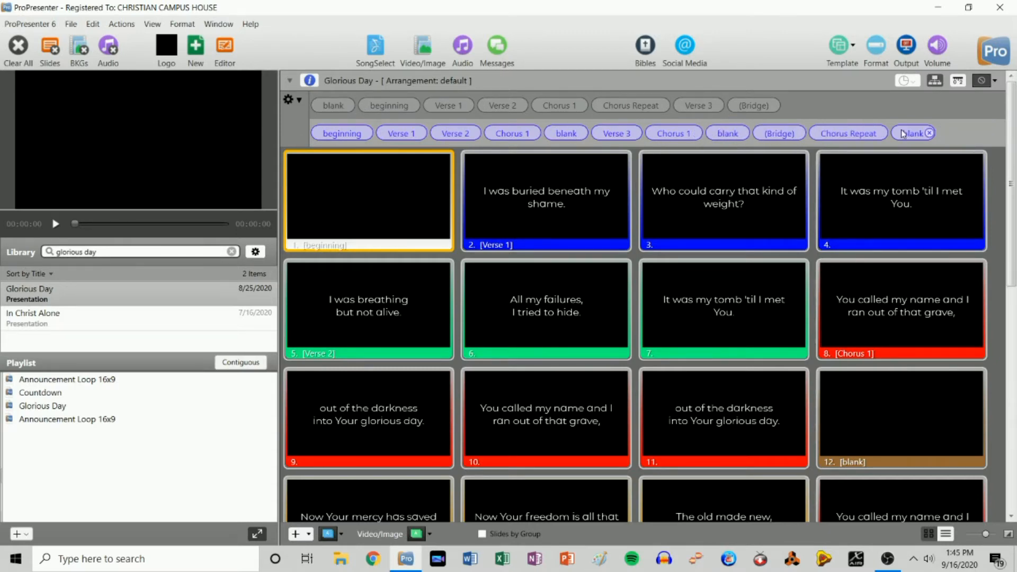
left_click(299, 101)
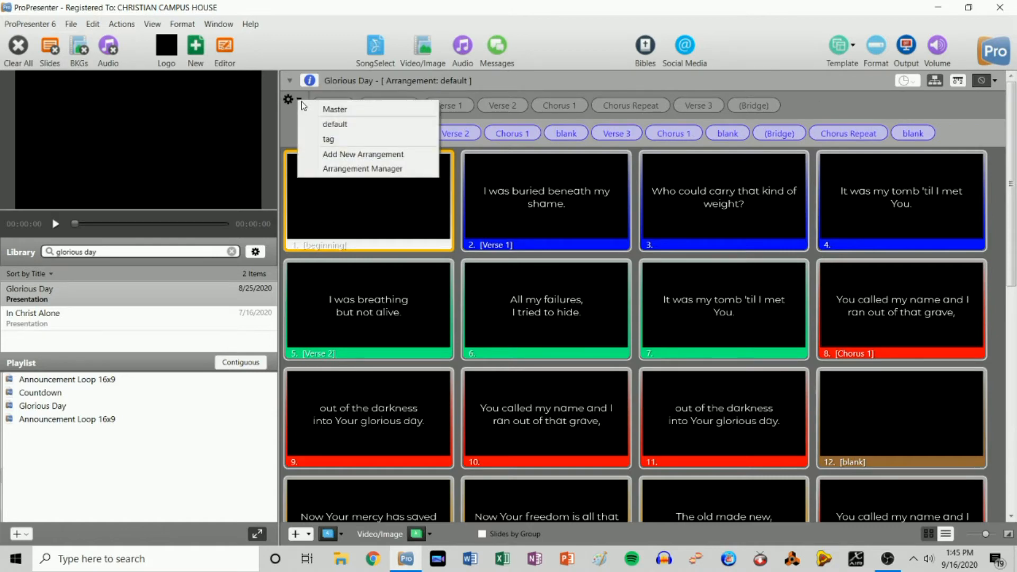
- Switch Glorious Day to the tag arrangement, back to default, then to Master with no arrangement
left_click(346, 138)
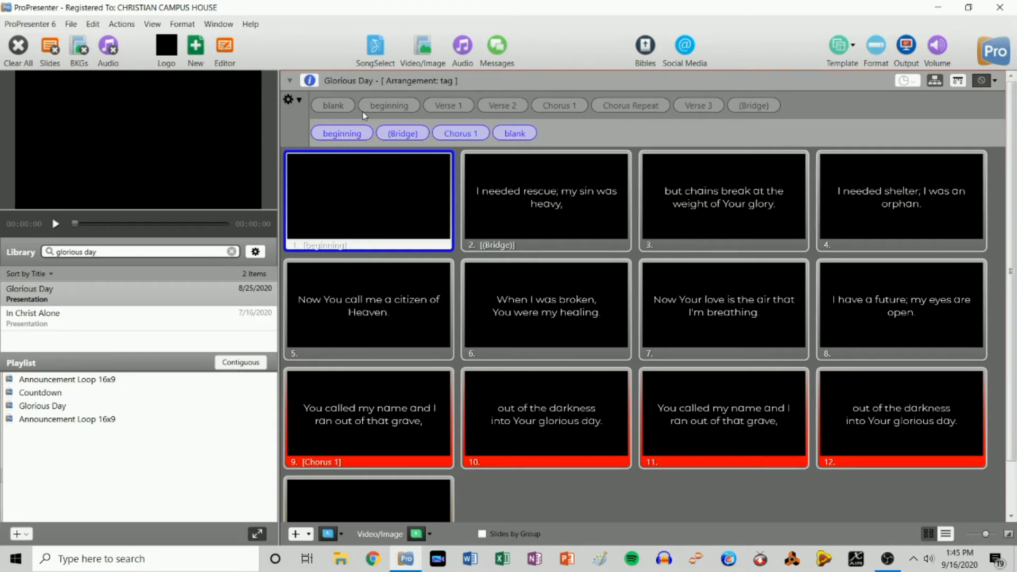
left_click(300, 102)
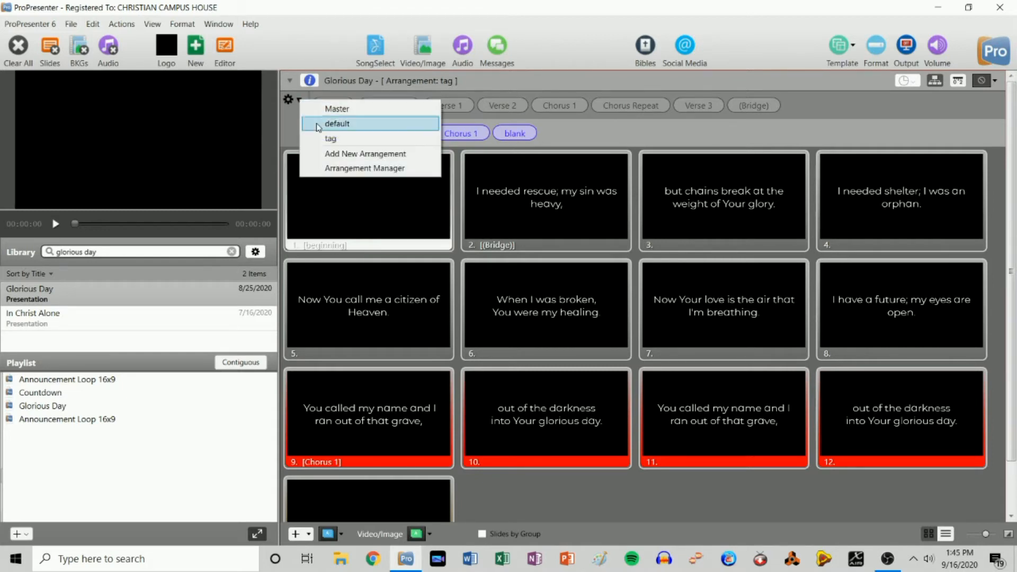
left_click(317, 122)
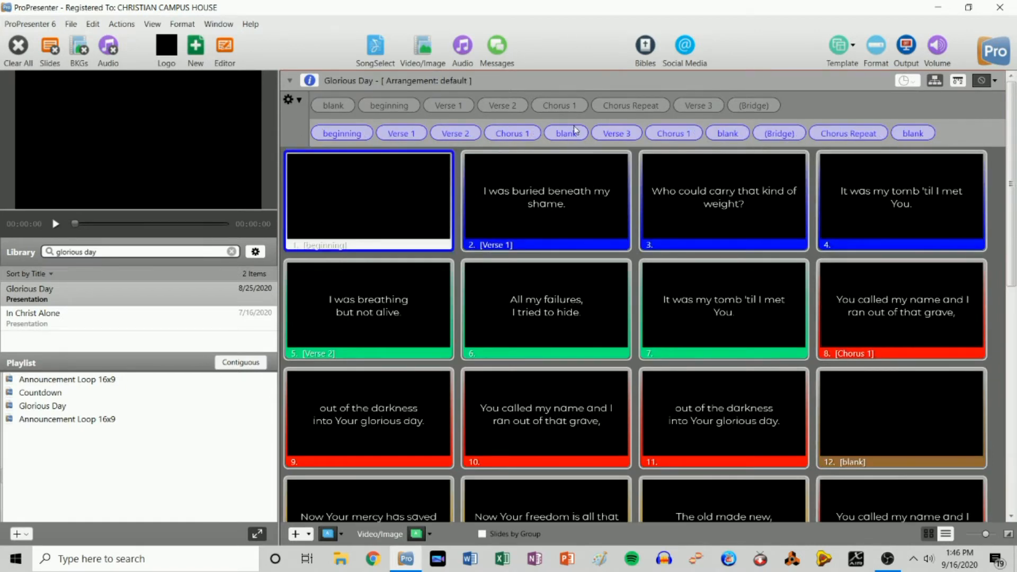
left_click(299, 102)
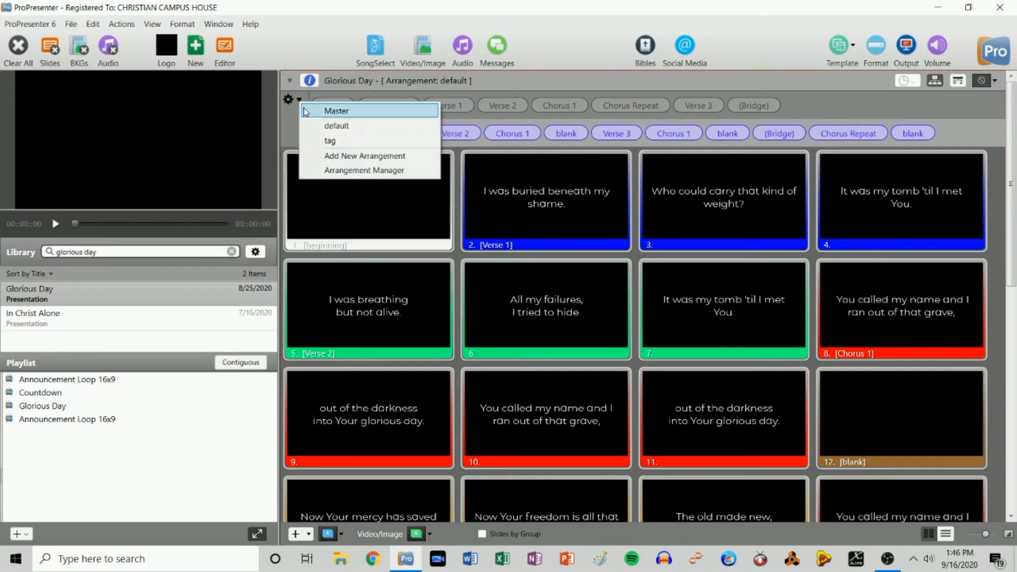
left_click(319, 109)
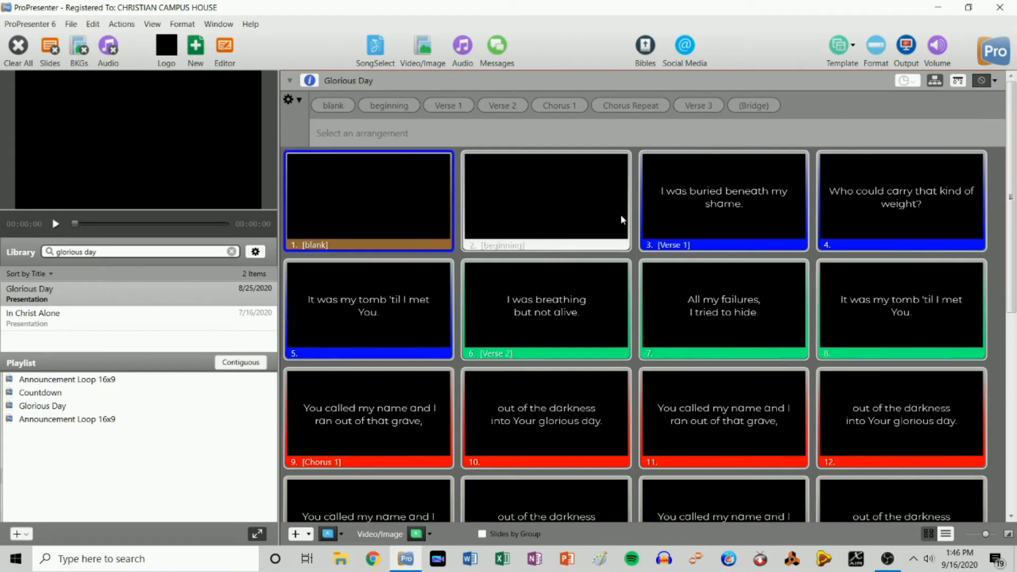
scroll(617, 214, "down", 5)
scroll(582, 209, "up", 5)
scroll(761, 227, "down", 1)
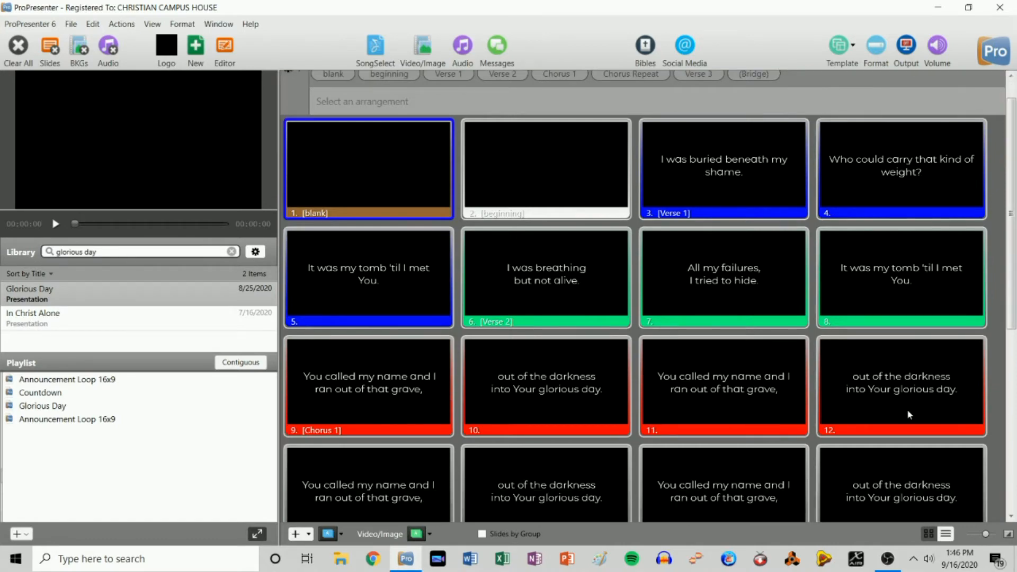
scroll(701, 444, "down", 8)
scroll(376, 318, "up", 10)
scroll(376, 318, "down", 1)
scroll(545, 188, "down", 10)
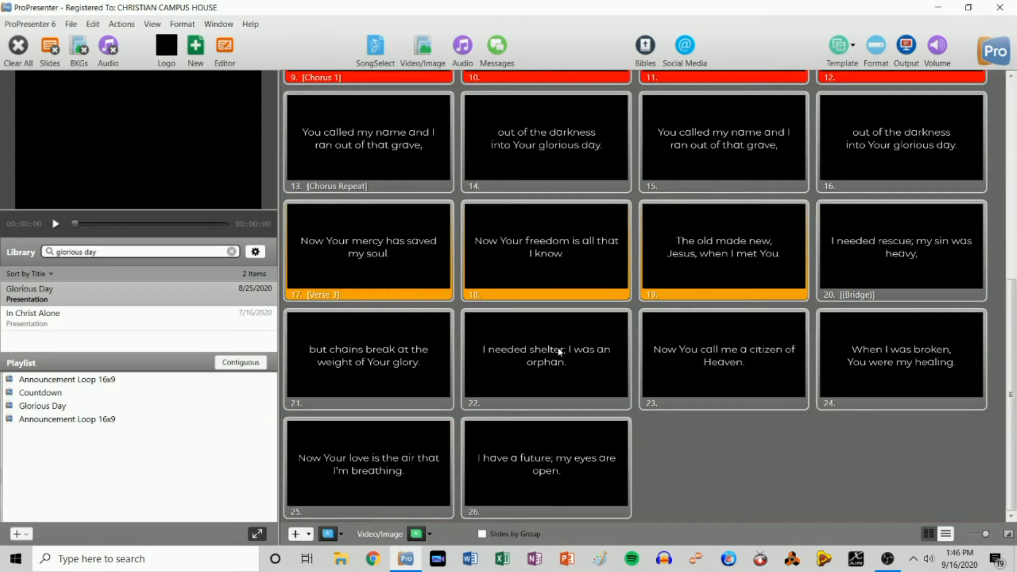
scroll(532, 461, "up", 10)
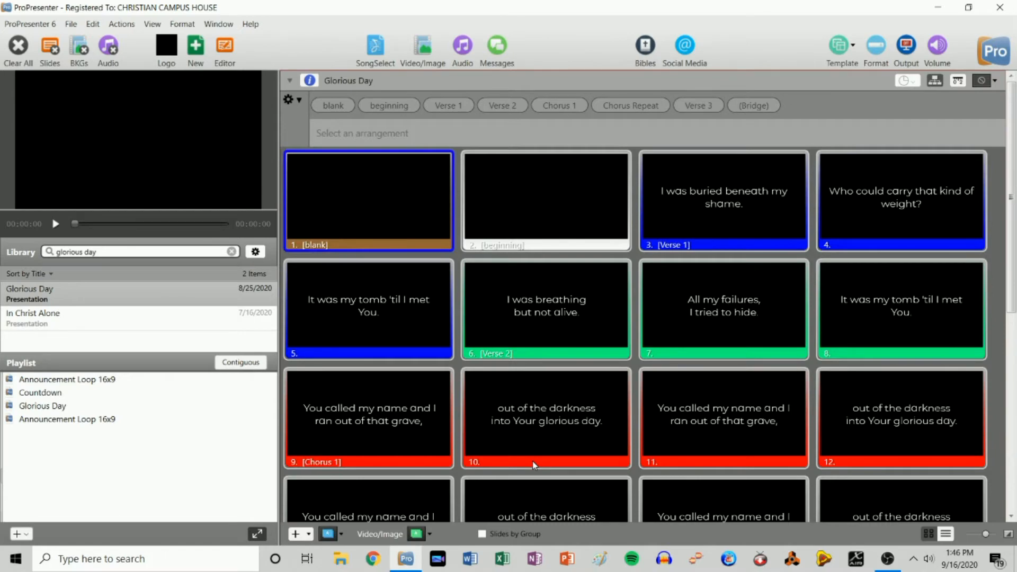
scroll(570, 364, "down", 10)
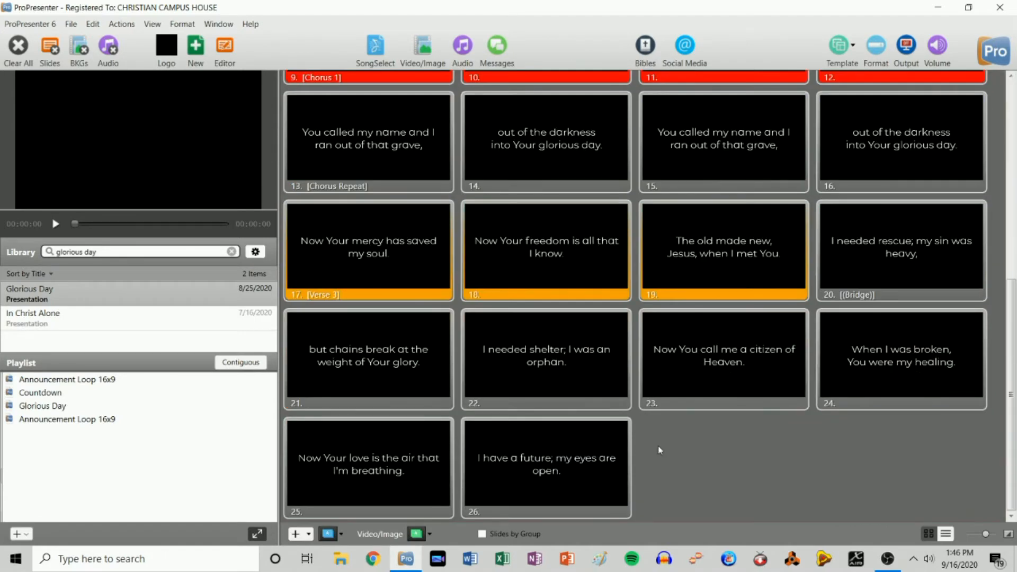
scroll(658, 450, "up", 10)
scroll(658, 450, "down", 2)
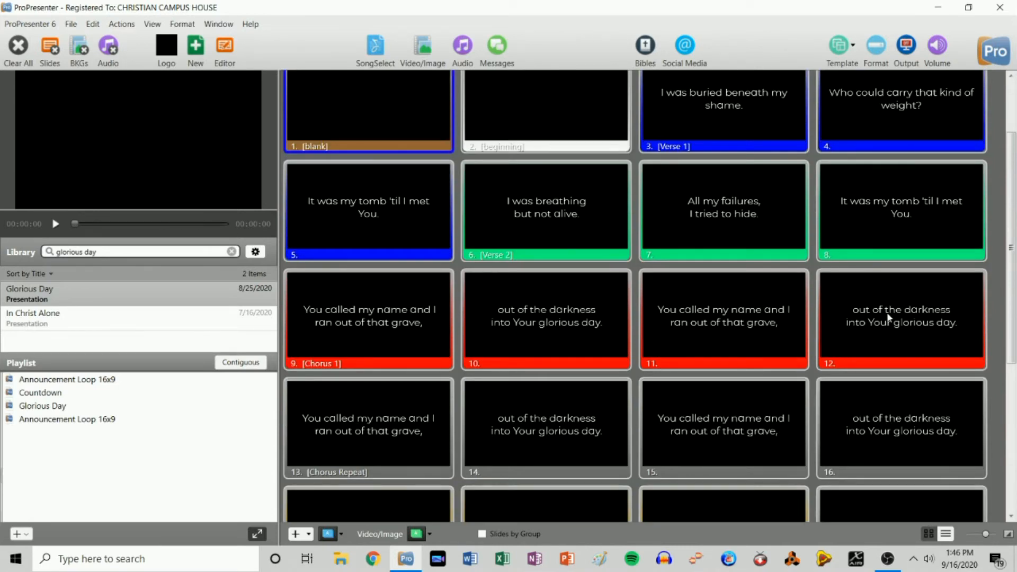
scroll(887, 312, "down", 3)
scroll(877, 189, "up", 4)
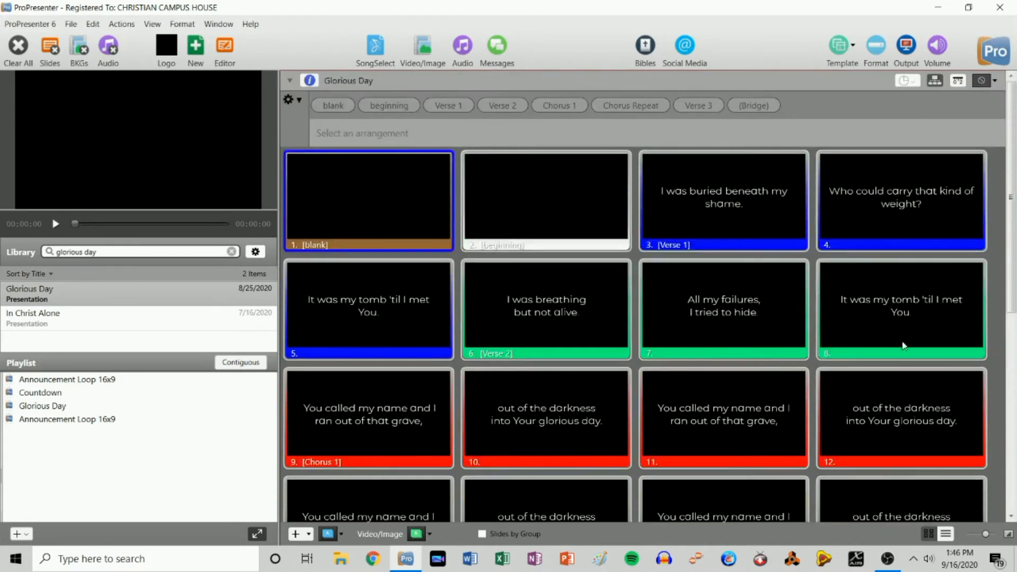
- Copy slide 12 ('out of the darkness into Your glorious day') and paste it as slide 13
right_click(898, 411)
left_click(796, 354)
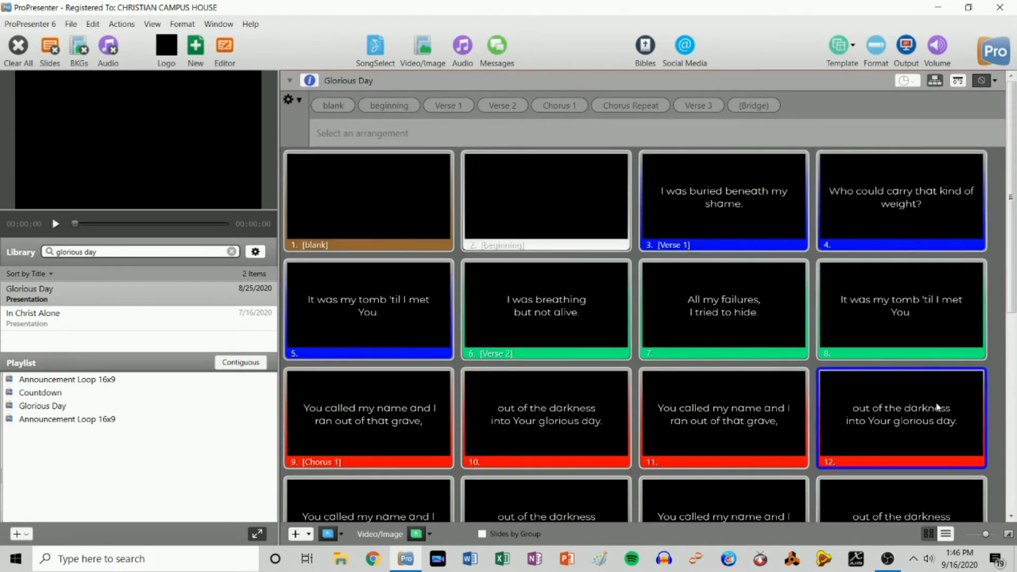
right_click(938, 408)
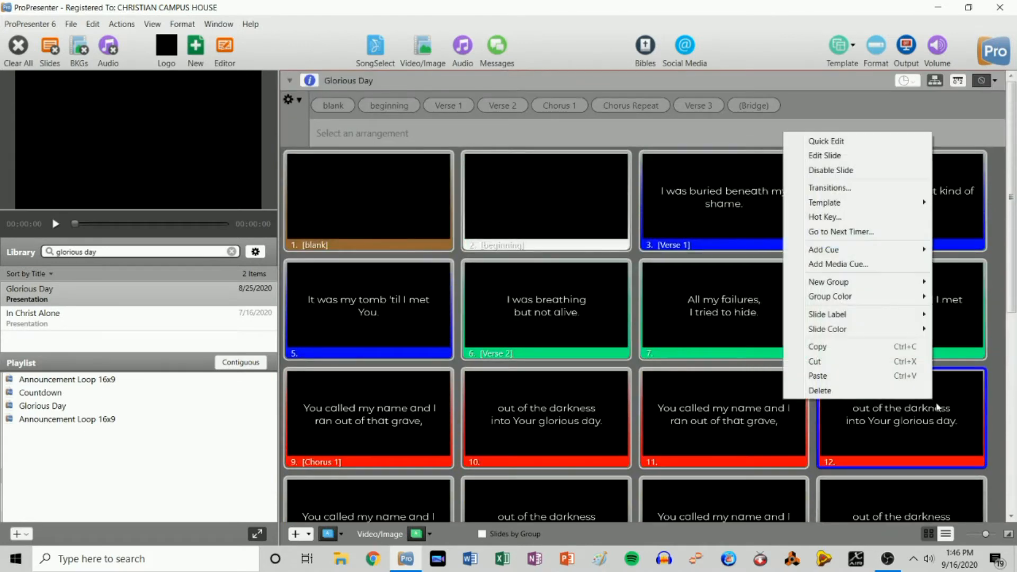
left_click(846, 377)
scroll(319, 417, "down", 3)
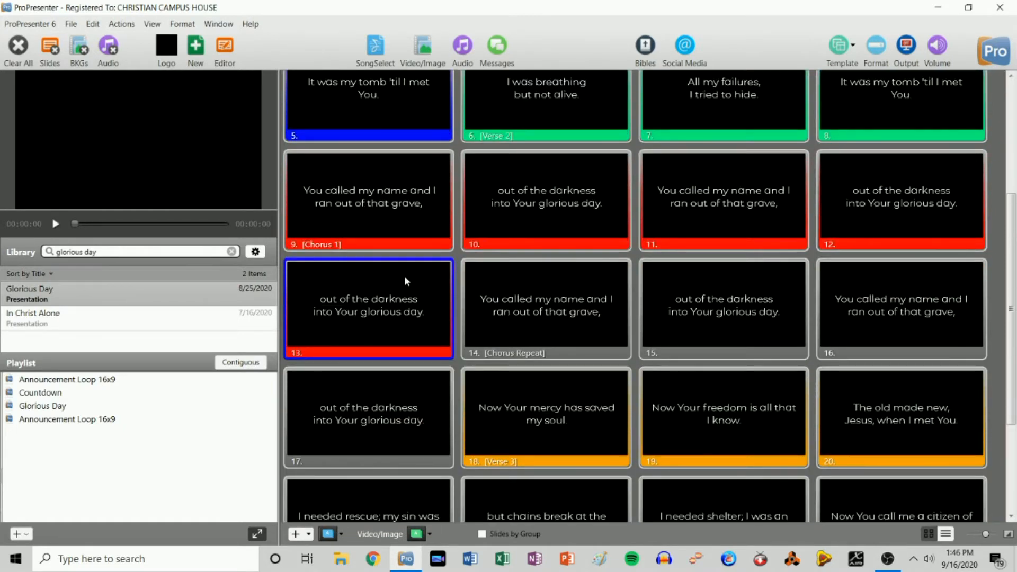
scroll(405, 276, "up", 4)
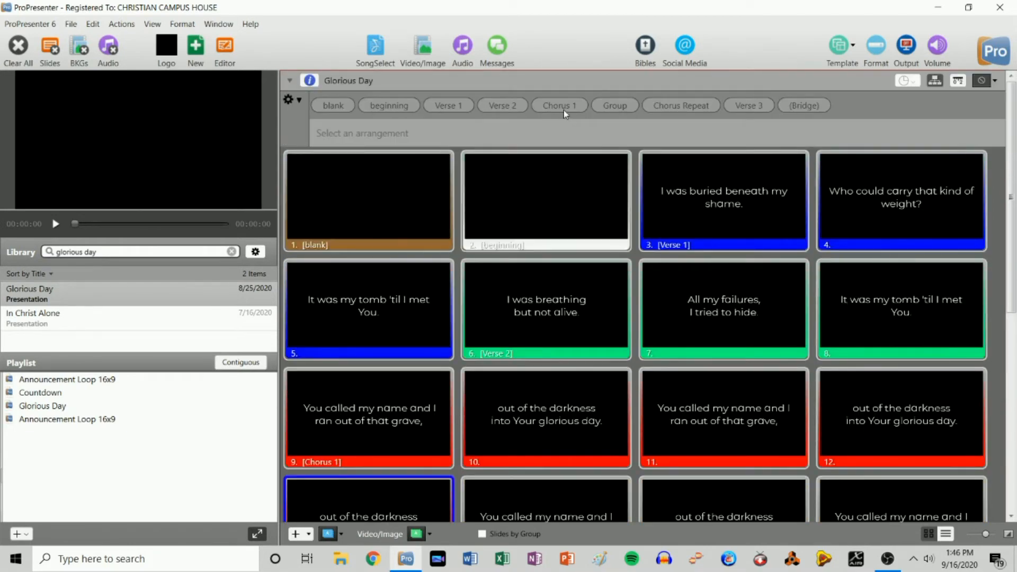
scroll(513, 130, "down", 5)
scroll(461, 307, "up", 5)
scroll(461, 307, "down", 3)
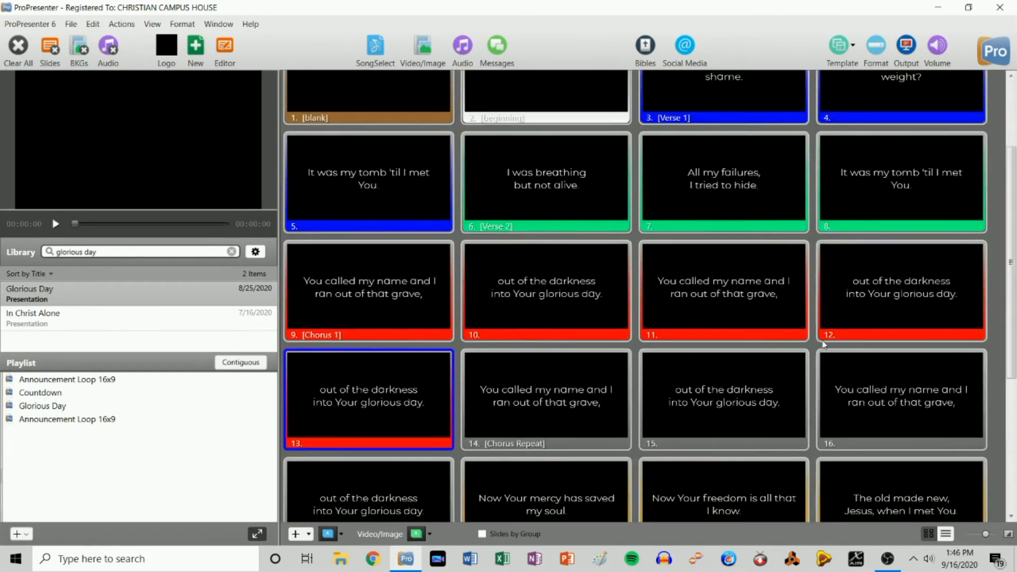
- Set slide 13's group label to Tag
right_click(391, 391)
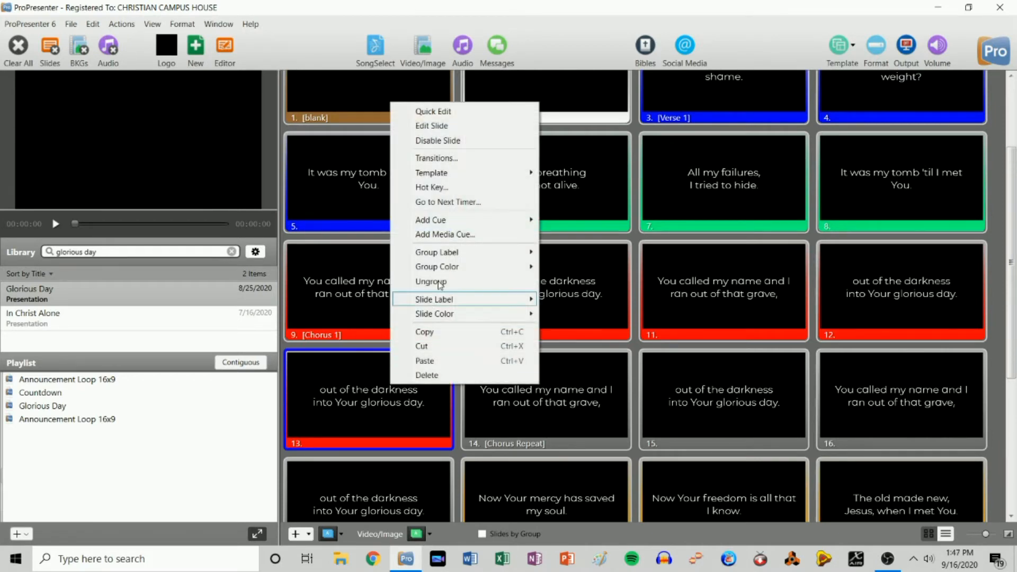
mouse_move(453, 254)
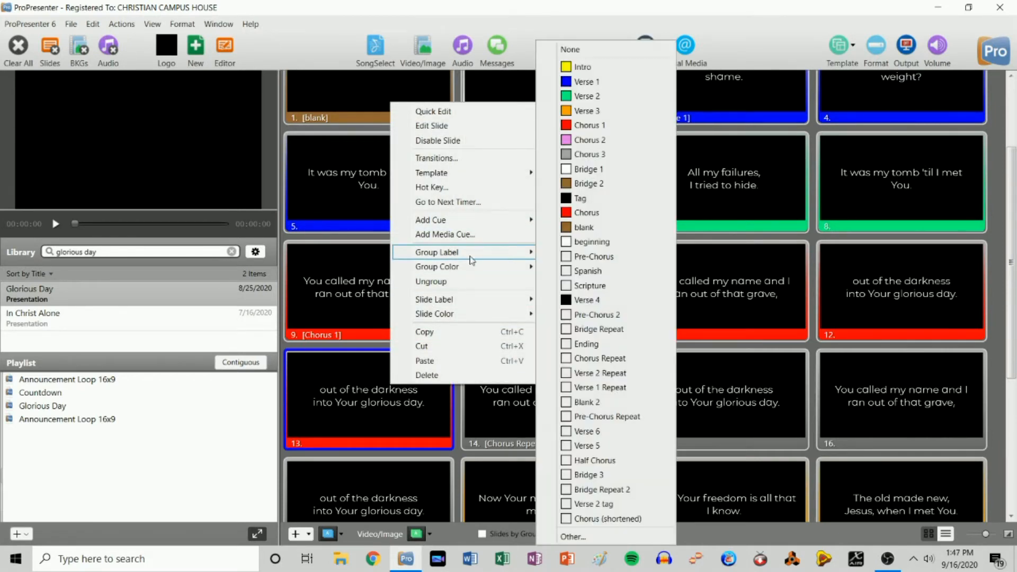
left_click(599, 201)
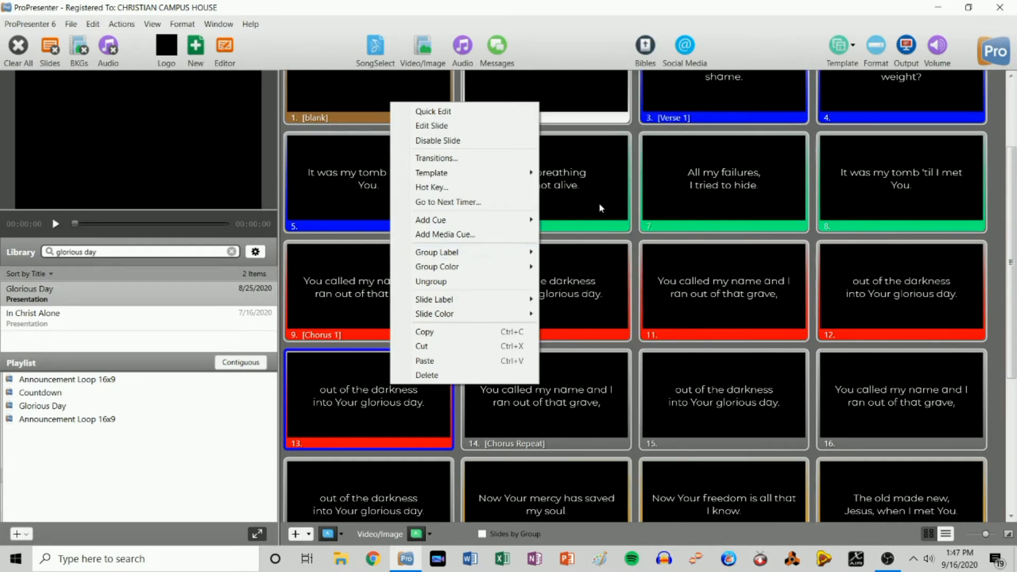
scroll(392, 328, "down", 2)
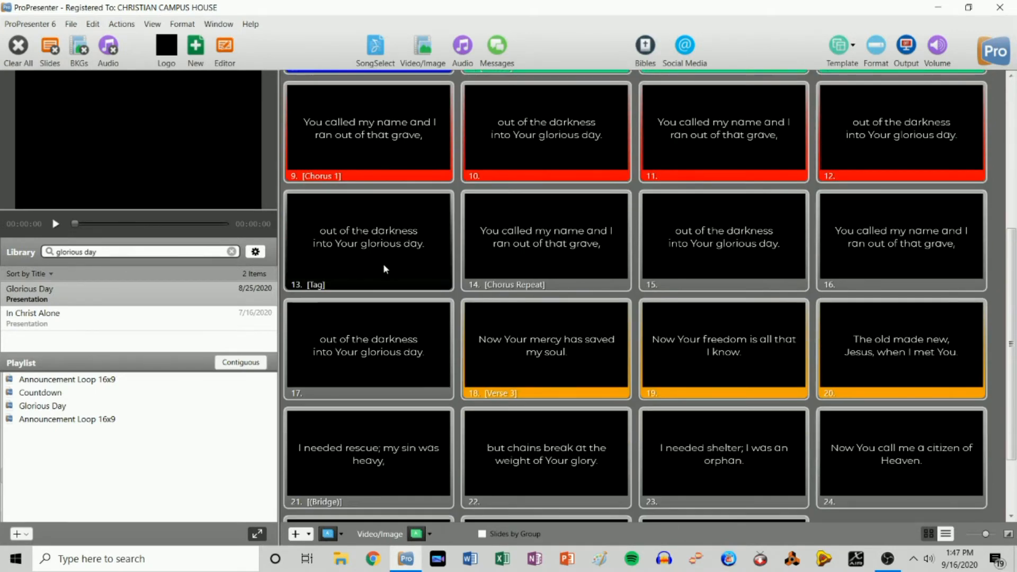
scroll(371, 247, "up", 5)
- Apply the default arrangement and try adding the Tag group to it
left_click(294, 100)
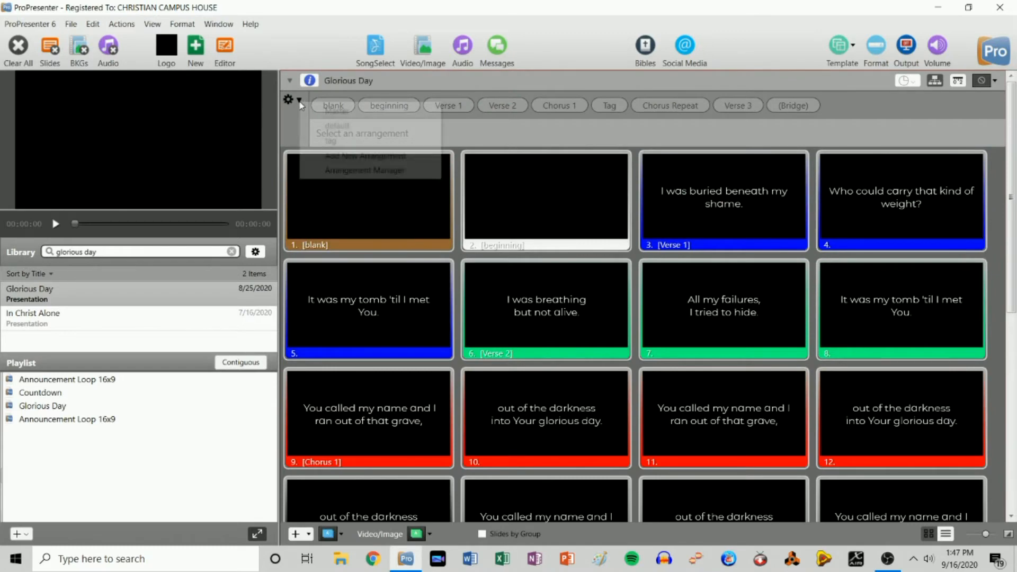
left_click(334, 126)
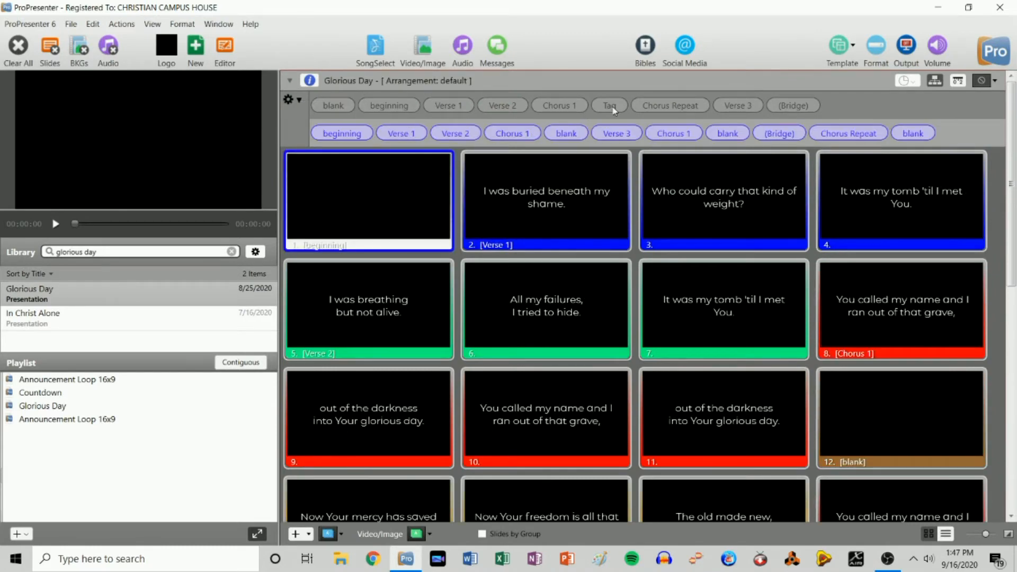
mouse_move(641, 113)
left_mouse_down()
mouse_move(707, 135)
mouse_move(805, 137)
mouse_move(635, 88)
mouse_move(633, 98)
left_mouse_up()
scroll(504, 401, "down", 8)
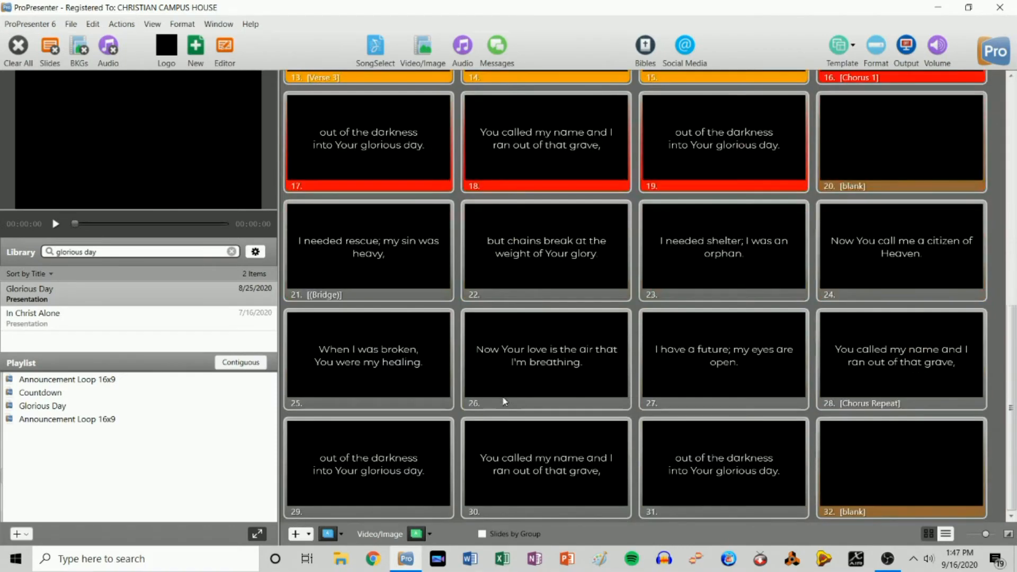
scroll(504, 401, "up", 8)
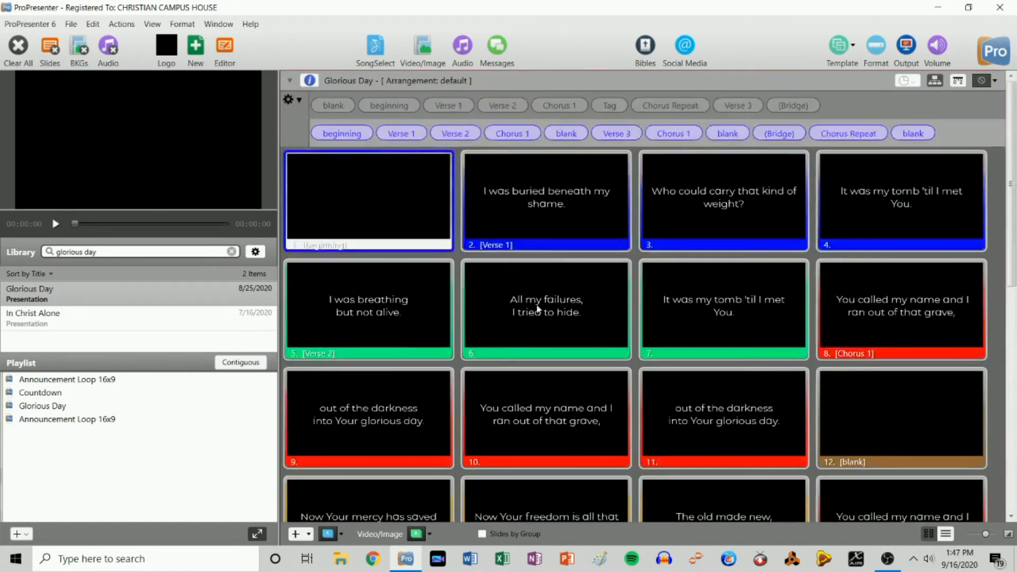
- Show the slides with no arrangement and delete the Tag slide 13
left_click(295, 98)
left_click(307, 107)
scroll(510, 356, "down", 4)
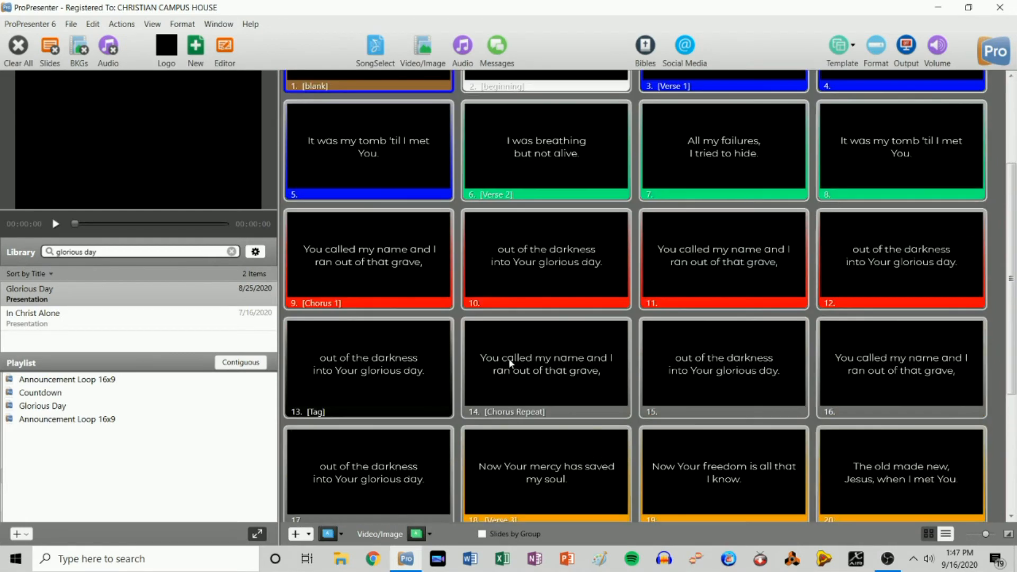
right_click(400, 340)
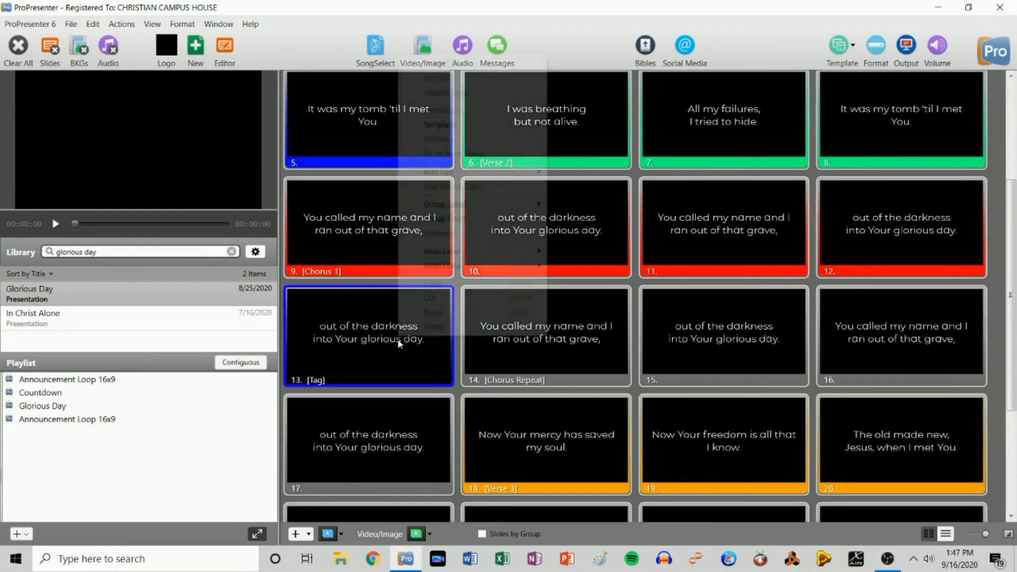
left_click(435, 327)
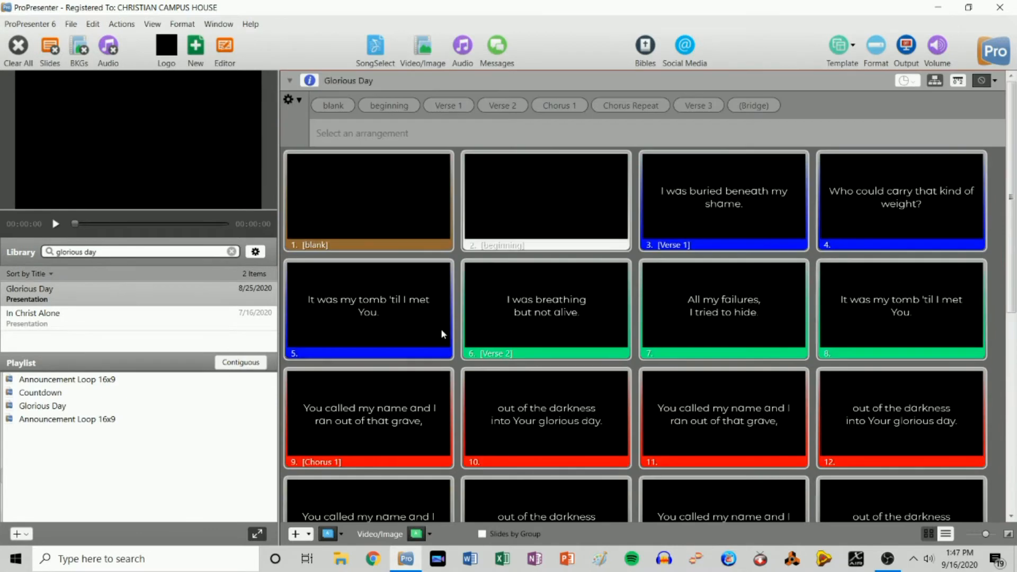
- Reapply the default arrangement, review it, then switch Glorious Day to Master
left_click(300, 101)
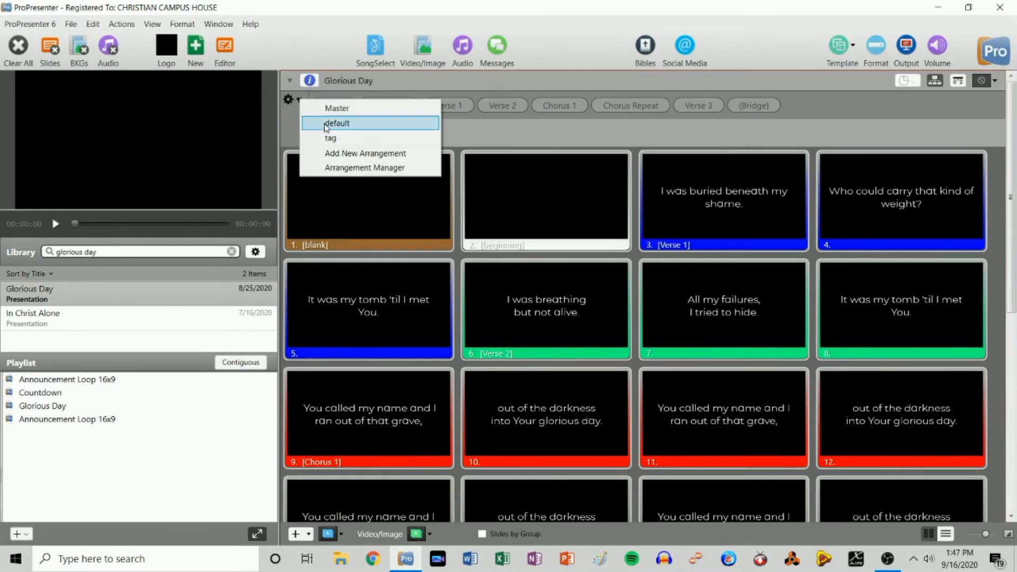
left_click(309, 126)
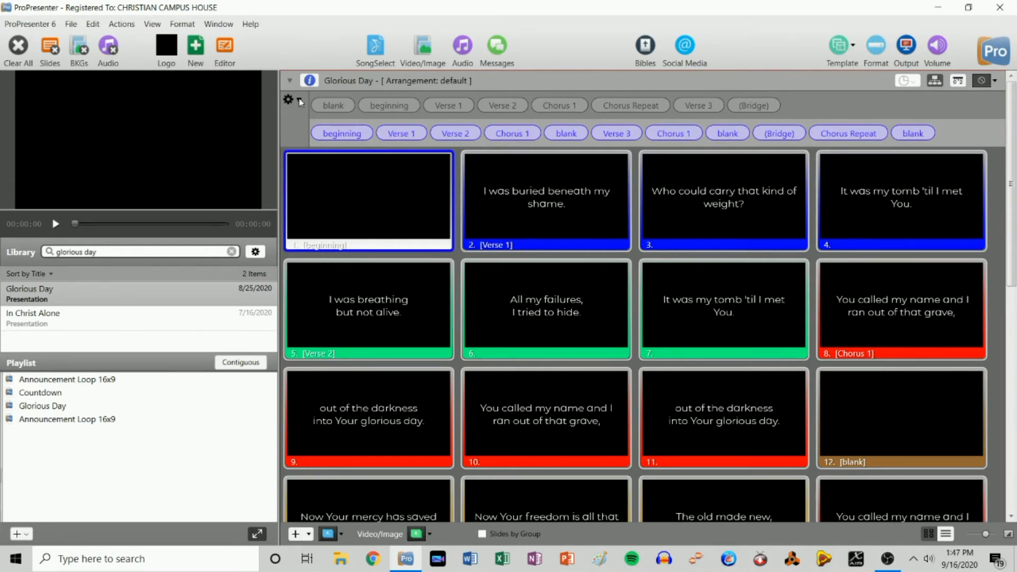
scroll(526, 180, "down", 5)
scroll(526, 181, "up", 5)
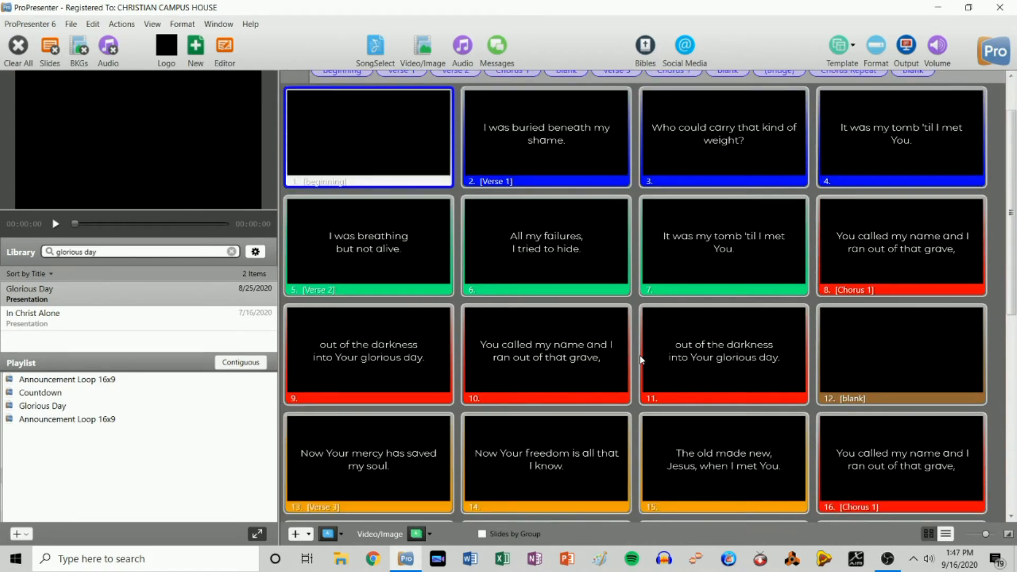
scroll(642, 360, "down", 7)
scroll(642, 360, "up", 3)
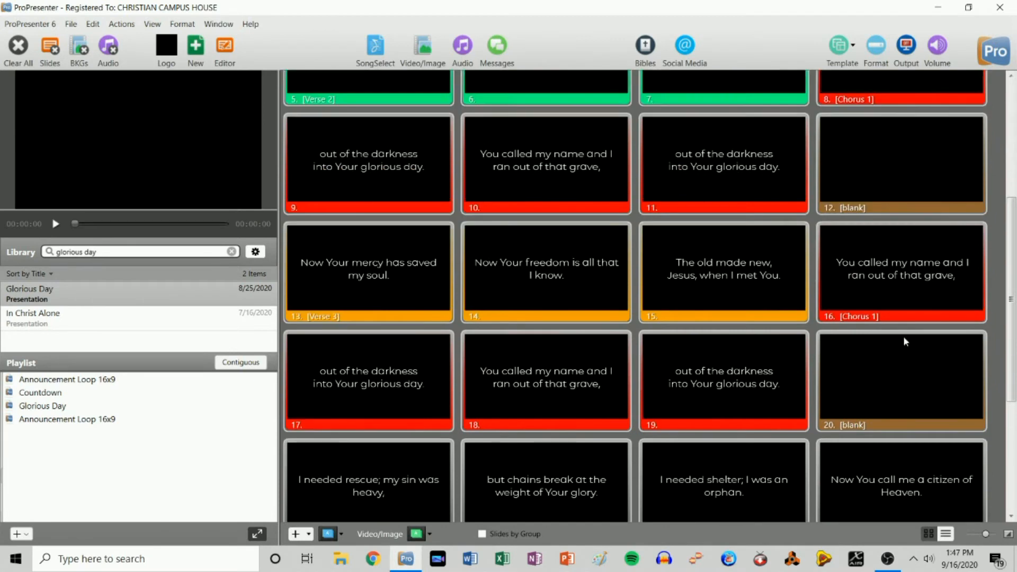
scroll(889, 155, "up", 5)
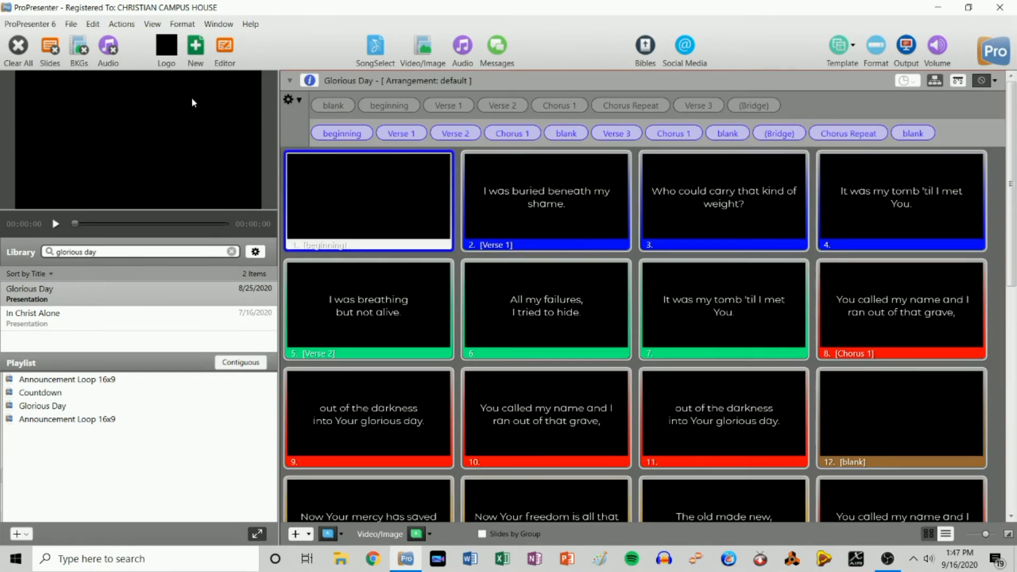
left_click(289, 100)
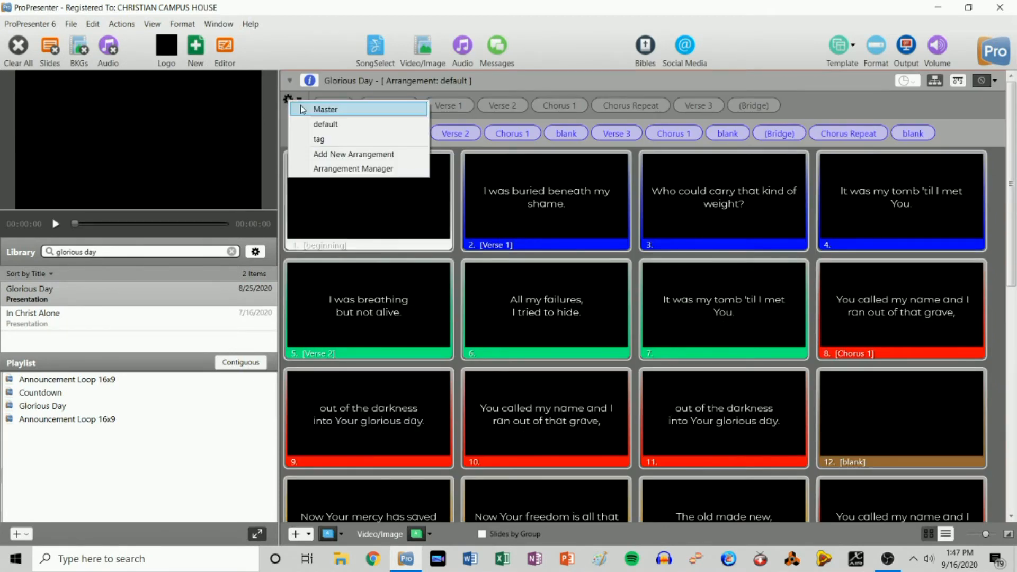
left_click(320, 105)
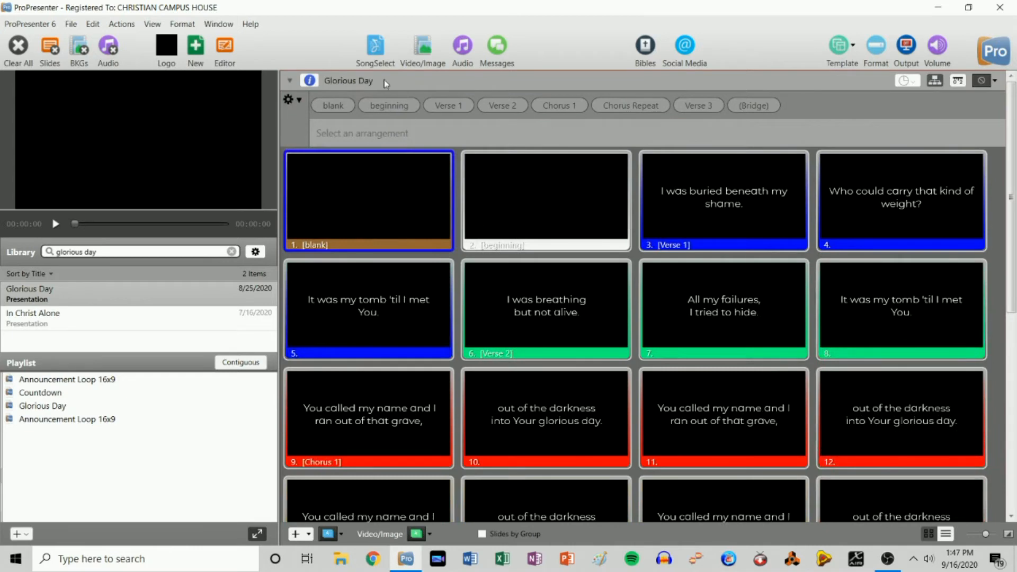
- Copy slide 26 ('I have a future, my eyes are open.') and paste it as slide 27
scroll(730, 435, "down", 6)
scroll(730, 436, "up", 6)
scroll(560, 208, "down", 5)
right_click(551, 476)
left_click(615, 416)
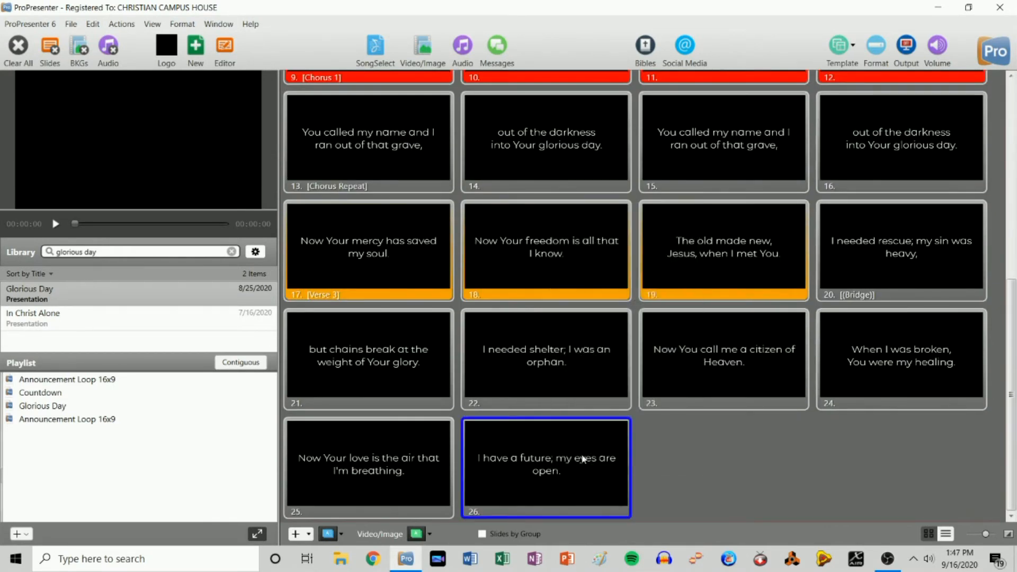
right_click(583, 455)
left_click(646, 432)
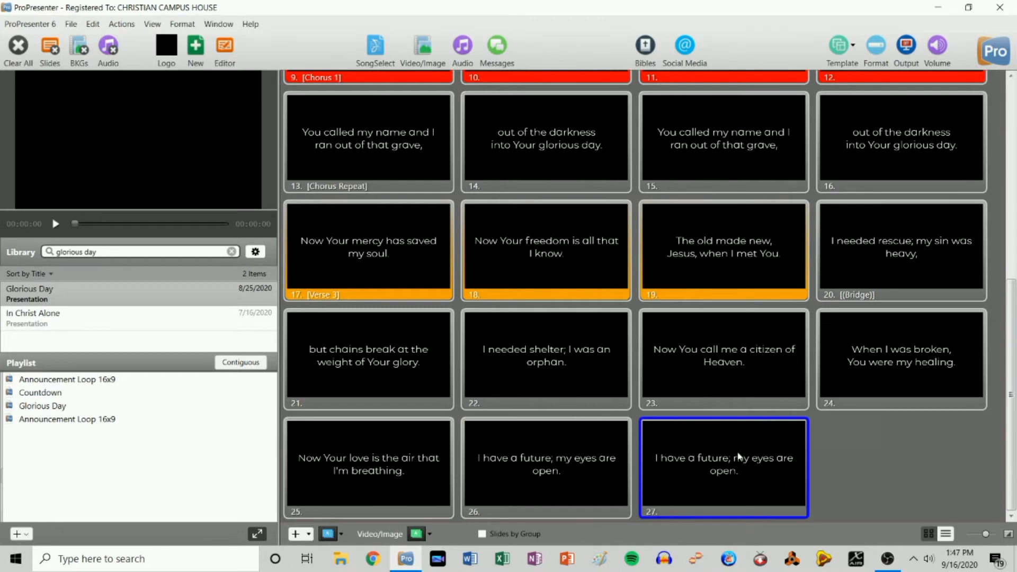
- Quick Edit slide 27 and delete all of its lyric text
right_click(739, 455)
left_click(779, 175)
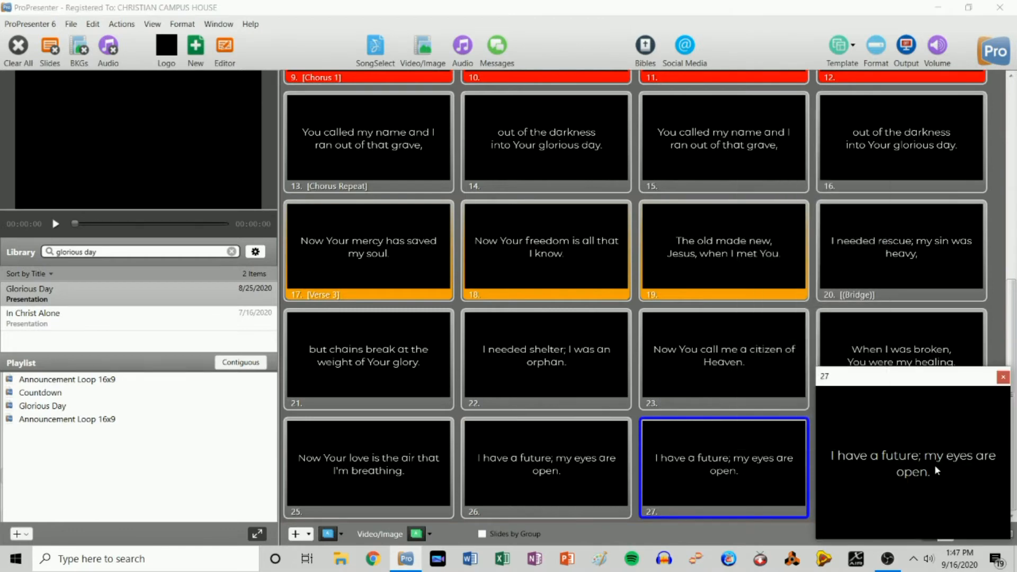
key("ctrl+a")
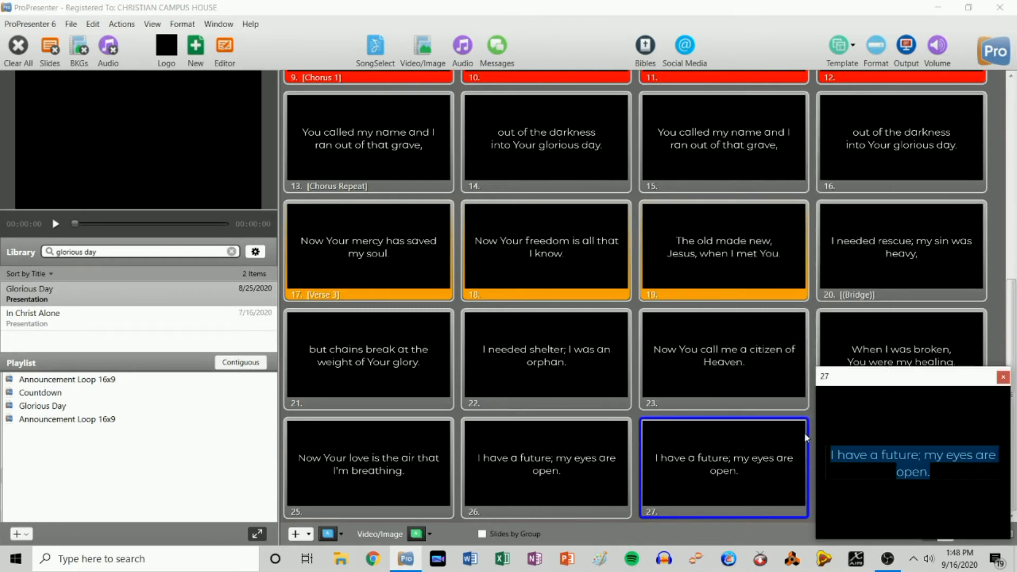
key("BackSpace")
- Finish the quick edit and delete the blank slide 27
left_click(1003, 377)
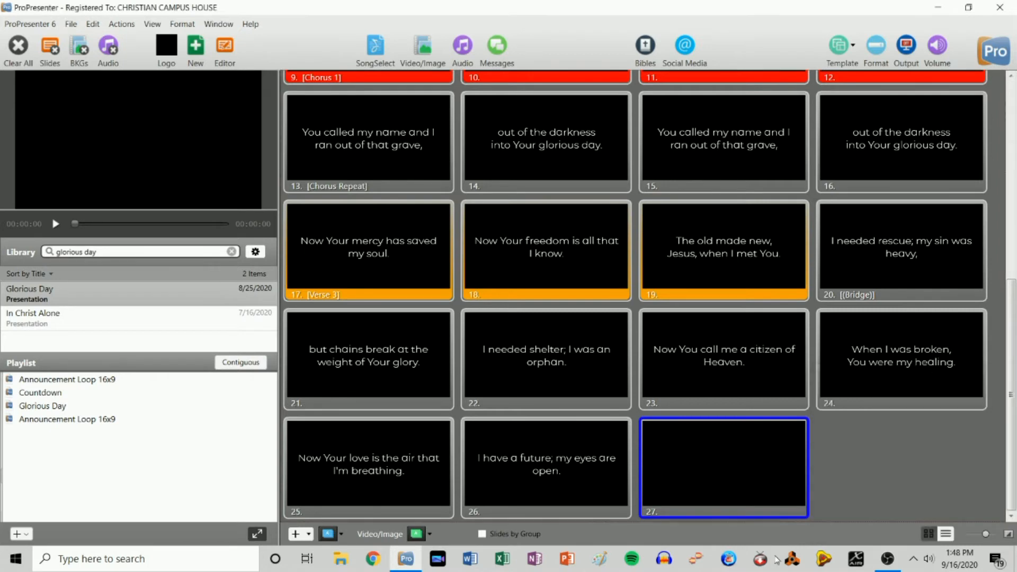
right_click(691, 462)
mouse_move(741, 329)
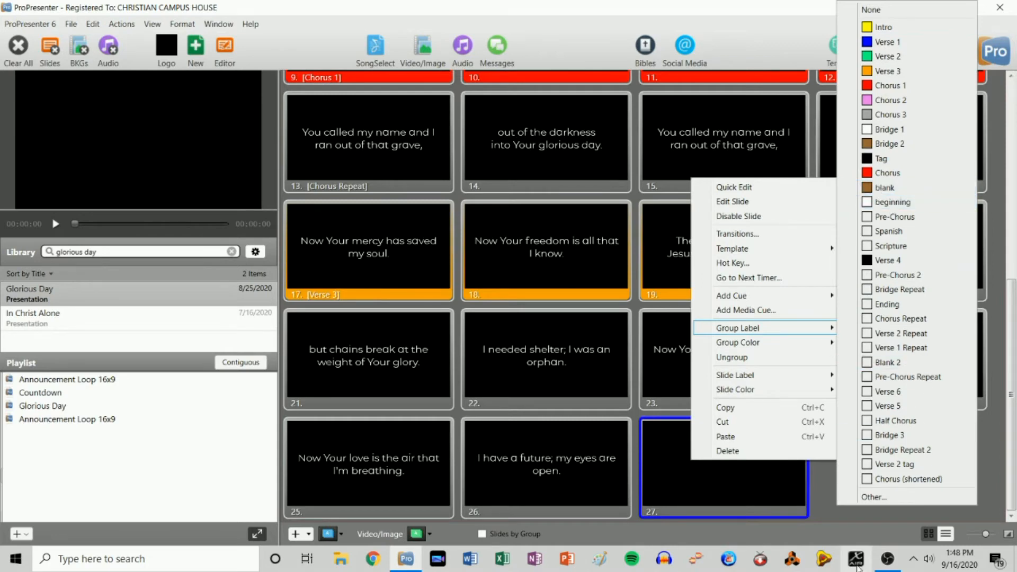
left_click(820, 482)
right_click(709, 464)
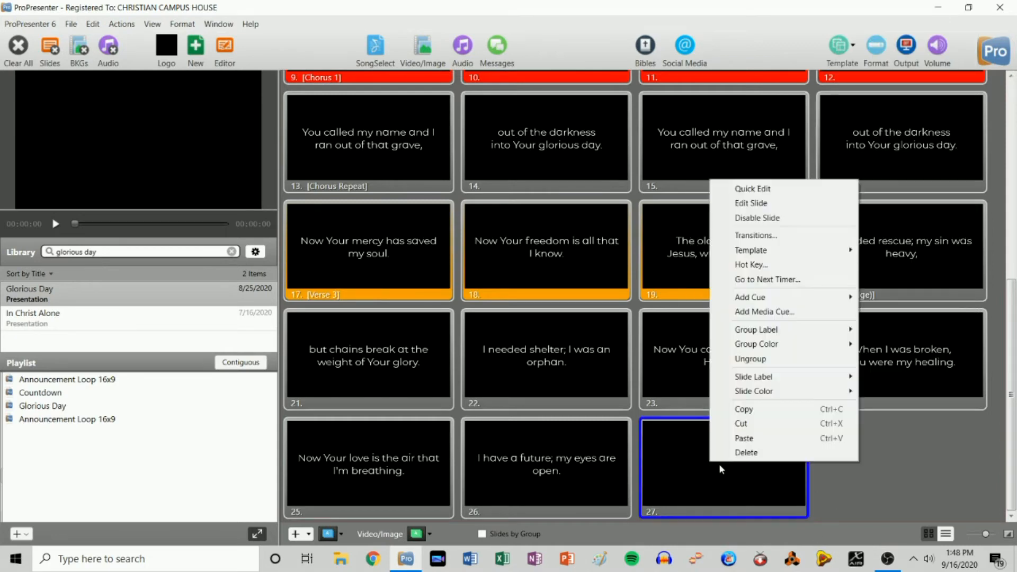
left_click(746, 453)
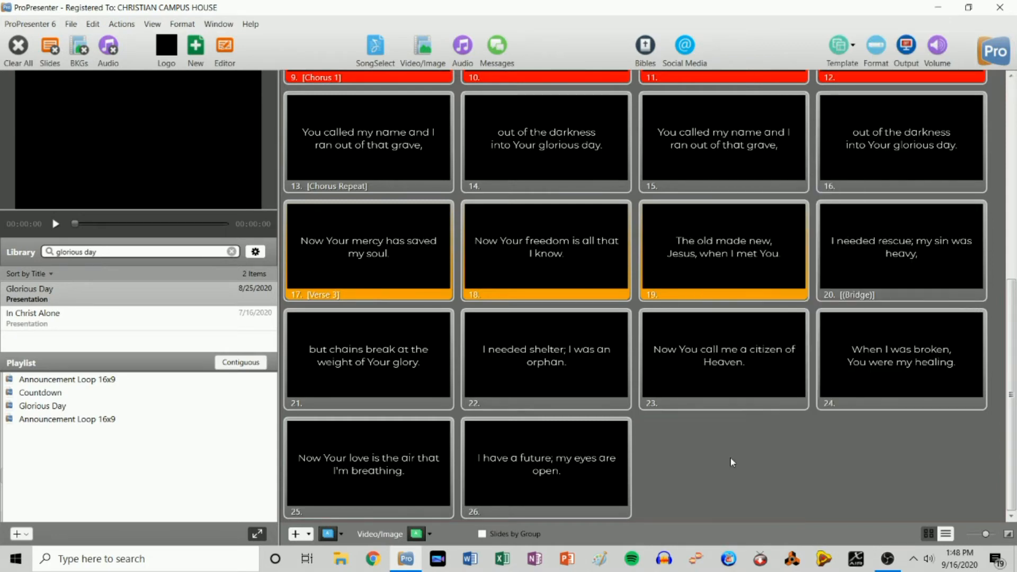
- Browse slide 20's Group Label choices without changing them, then bring up slide 3's options
right_click(901, 250)
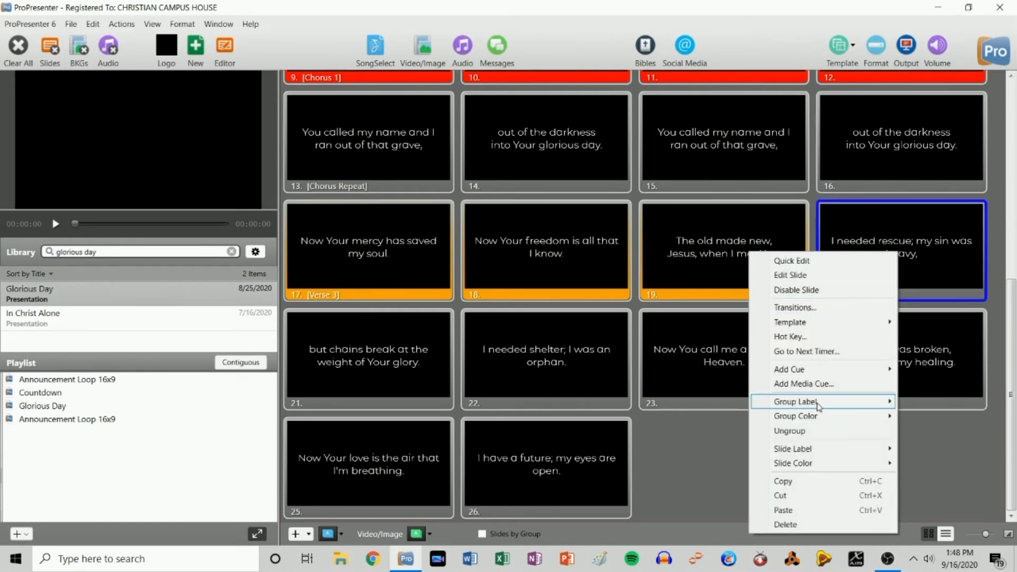
mouse_move(819, 404)
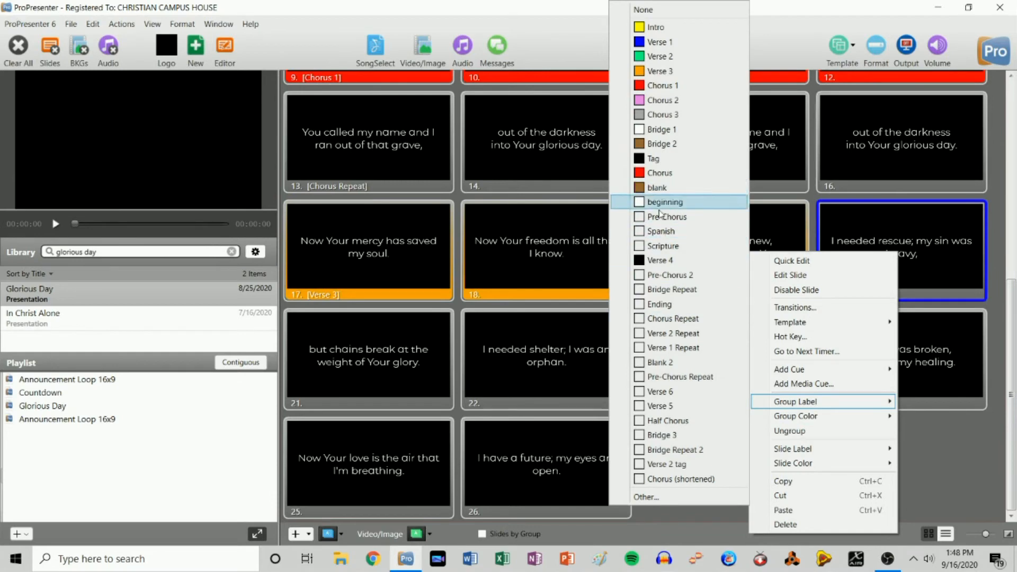
left_click(953, 461)
scroll(592, 337, "up", 5)
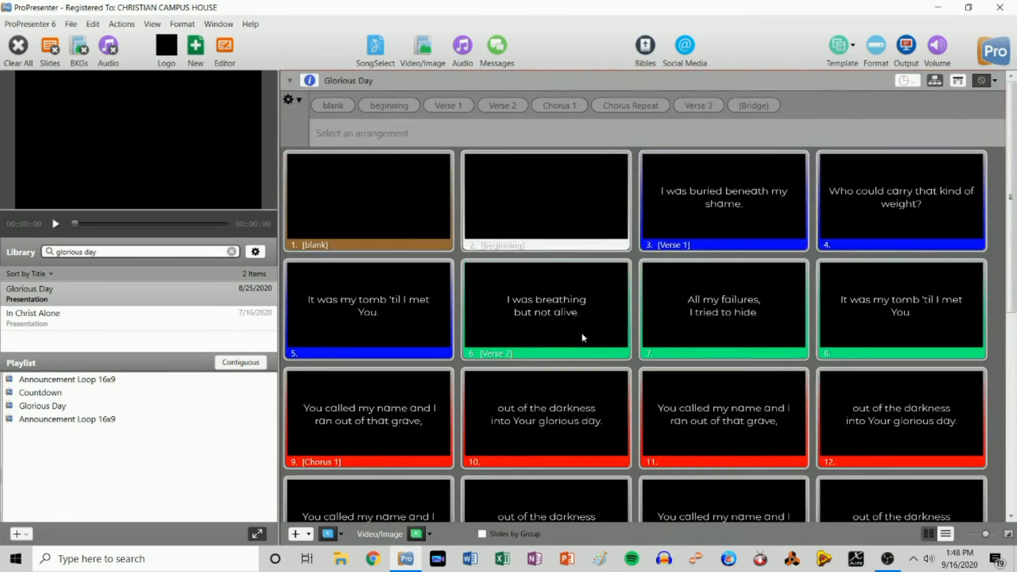
right_click(706, 209)
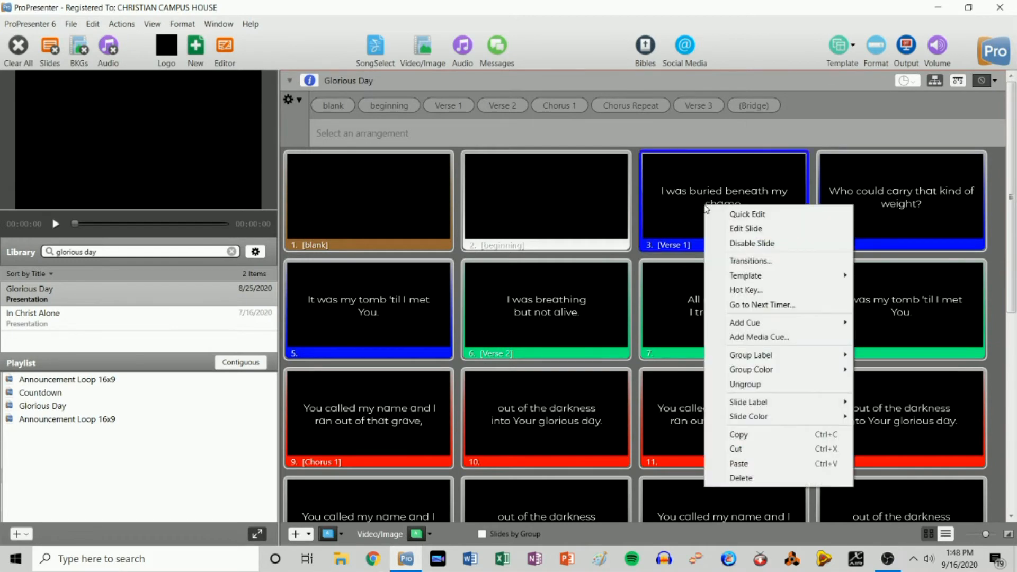
- On slide 3, add 'Who can carry that kind of weight? It was my tomb 'til I met you.' after 'shame.'
left_click(741, 228)
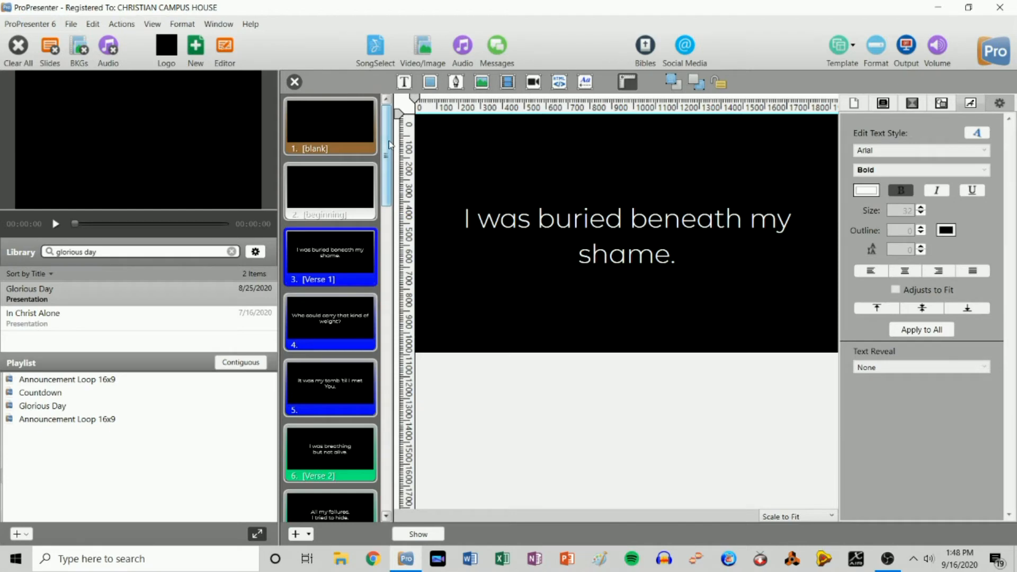
scroll(389, 144, "down", 2)
left_click(659, 252)
left_click(658, 250)
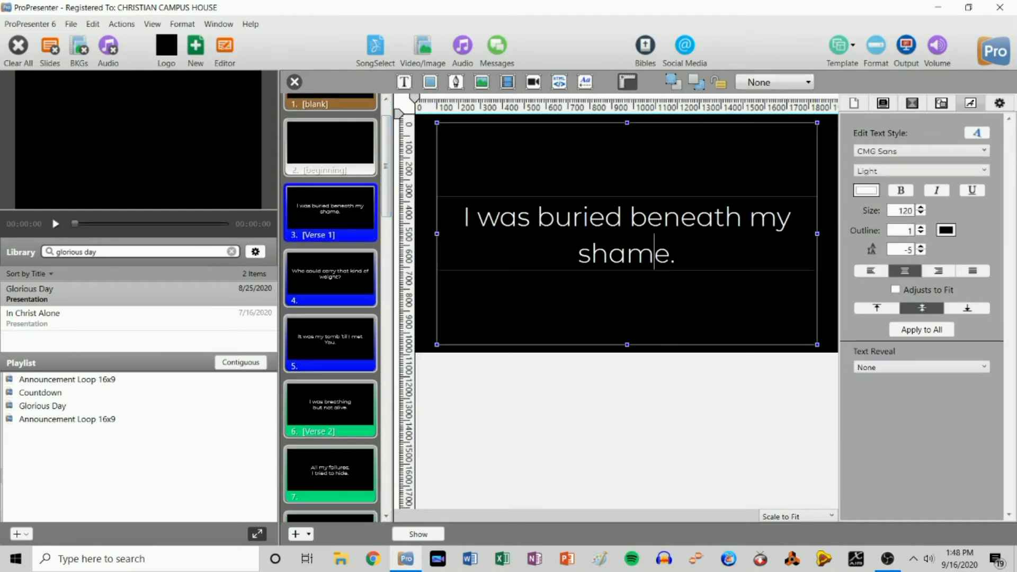
key("BackSpace")
key("BackSpace")
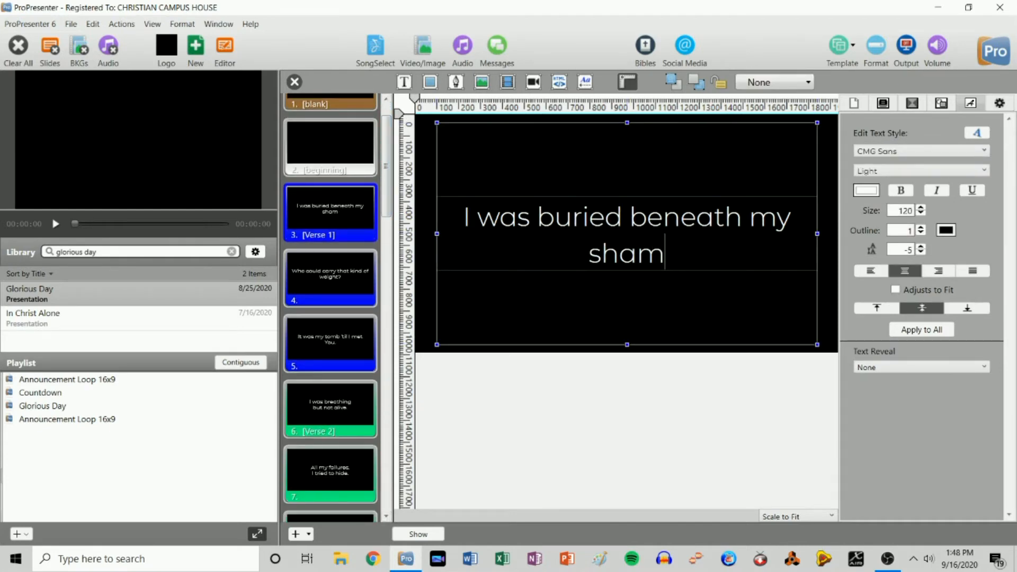
type("e.")
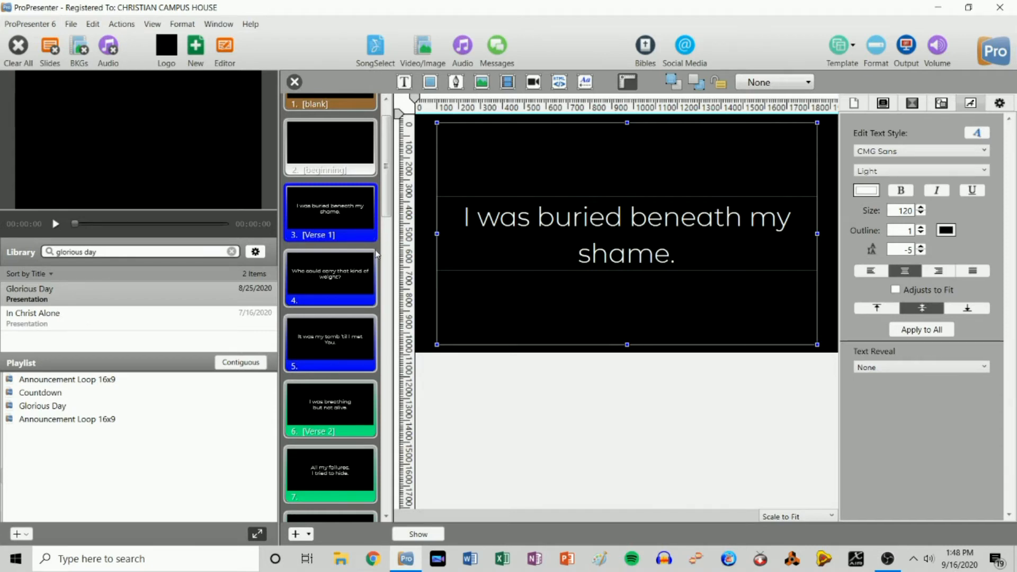
left_click_drag(388, 191, 367, 159)
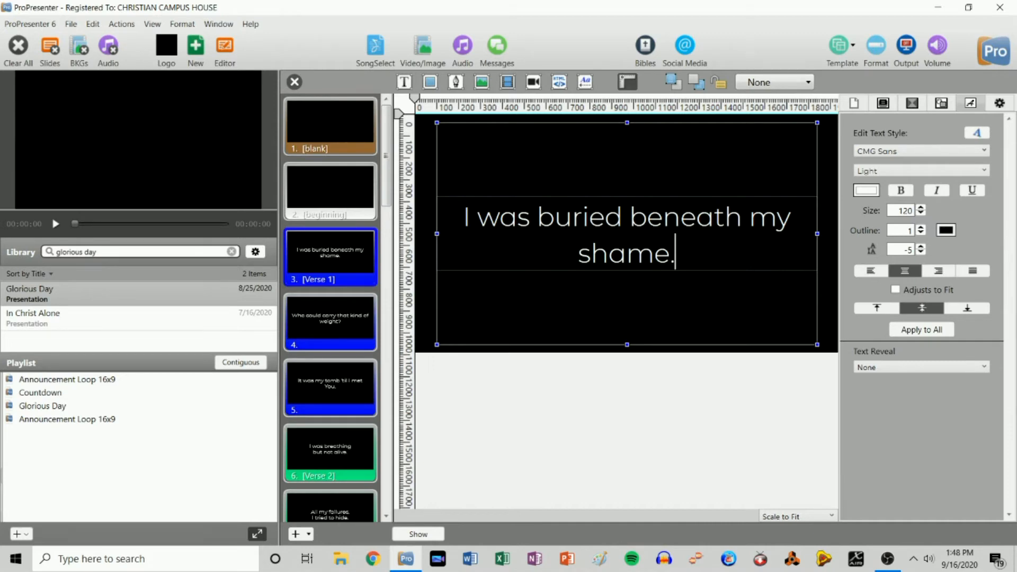
type("Who")
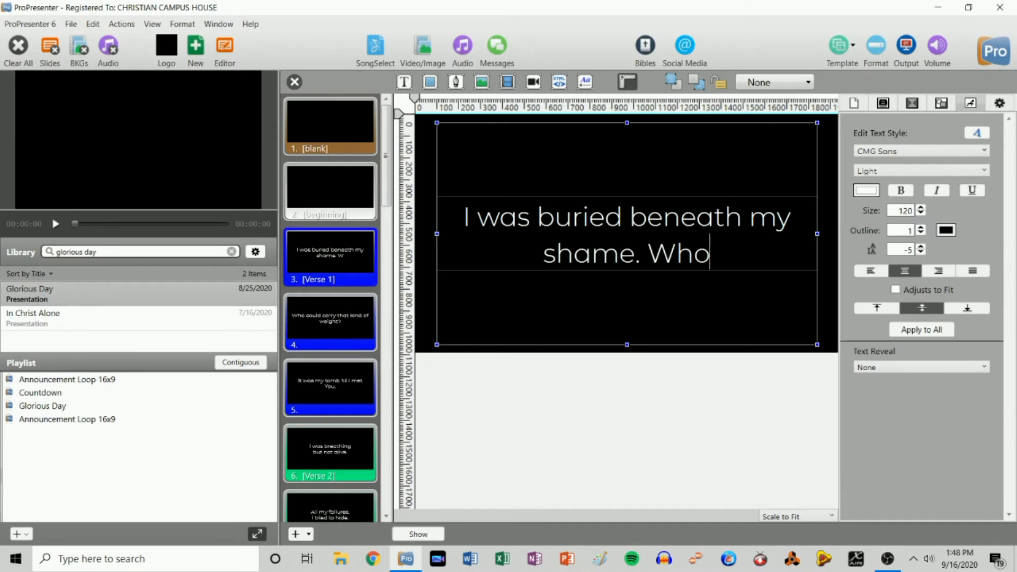
type(" can ca")
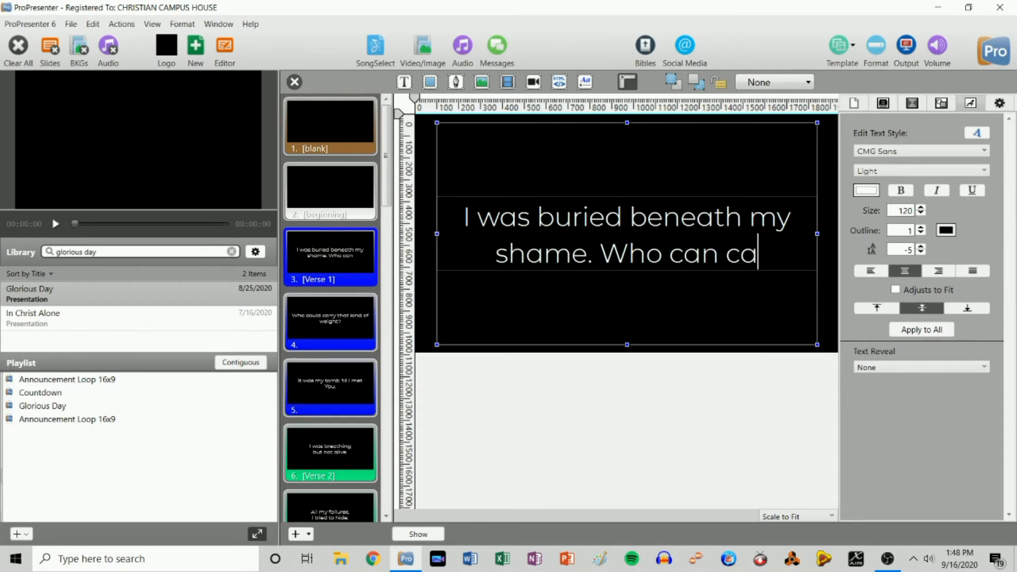
type("rry that k")
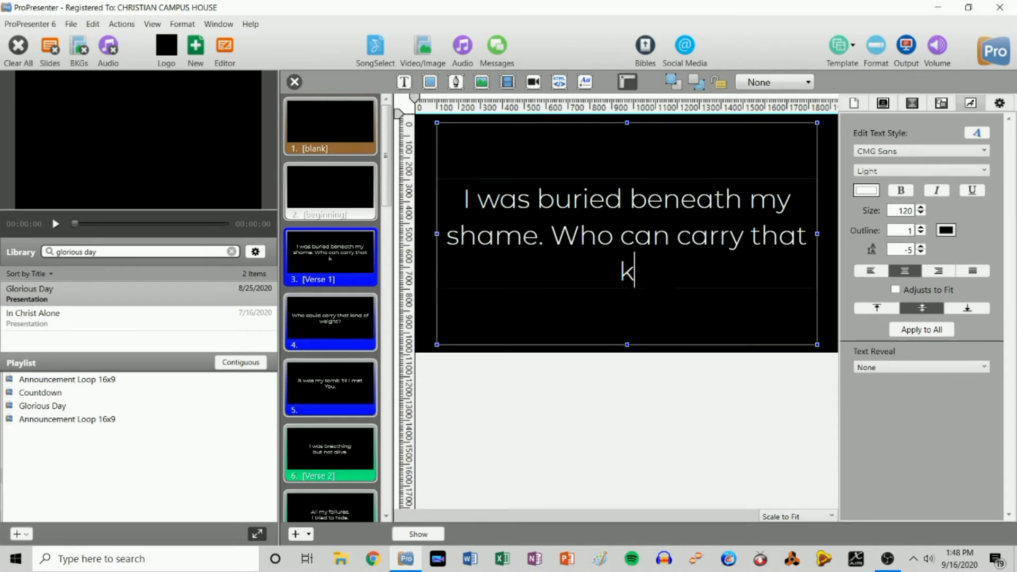
type("ind of weight? I")
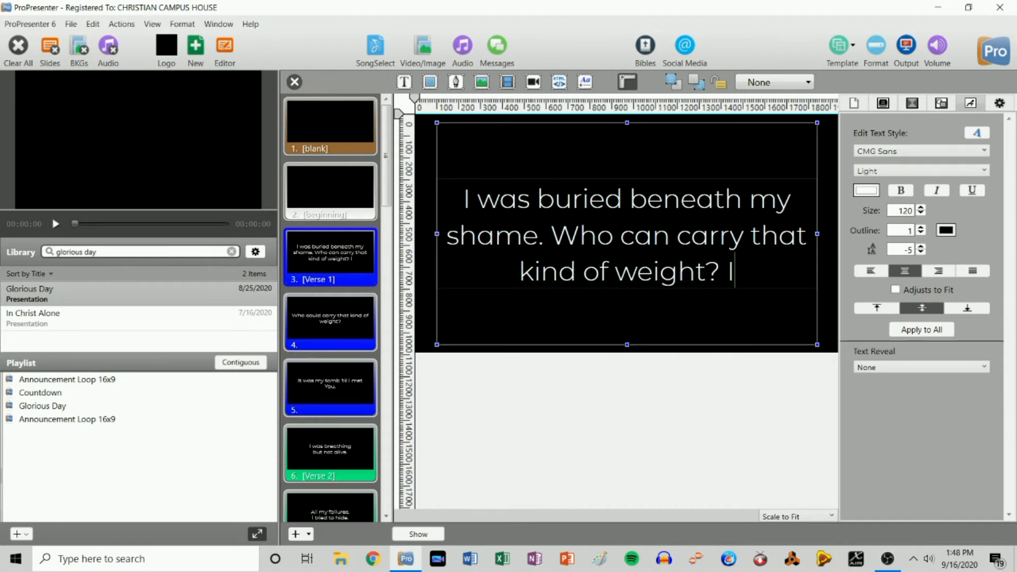
type("t was my tomb ")
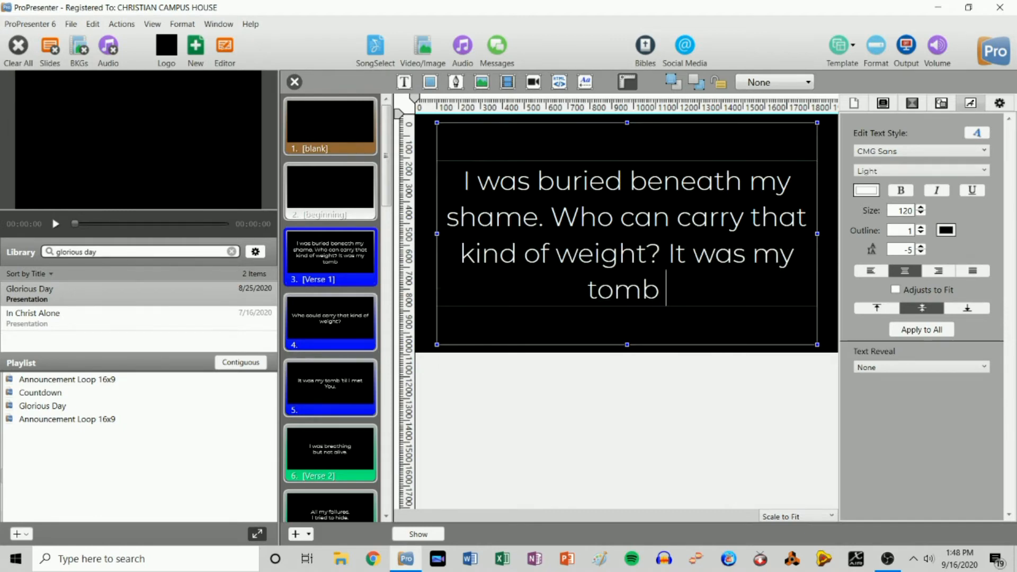
type("'til I met you.")
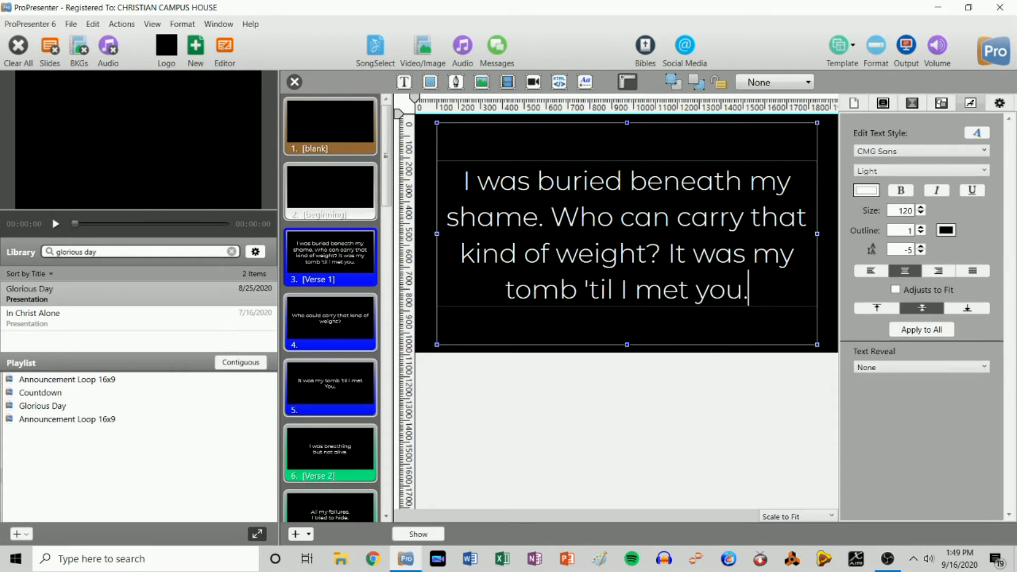
left_click(589, 455)
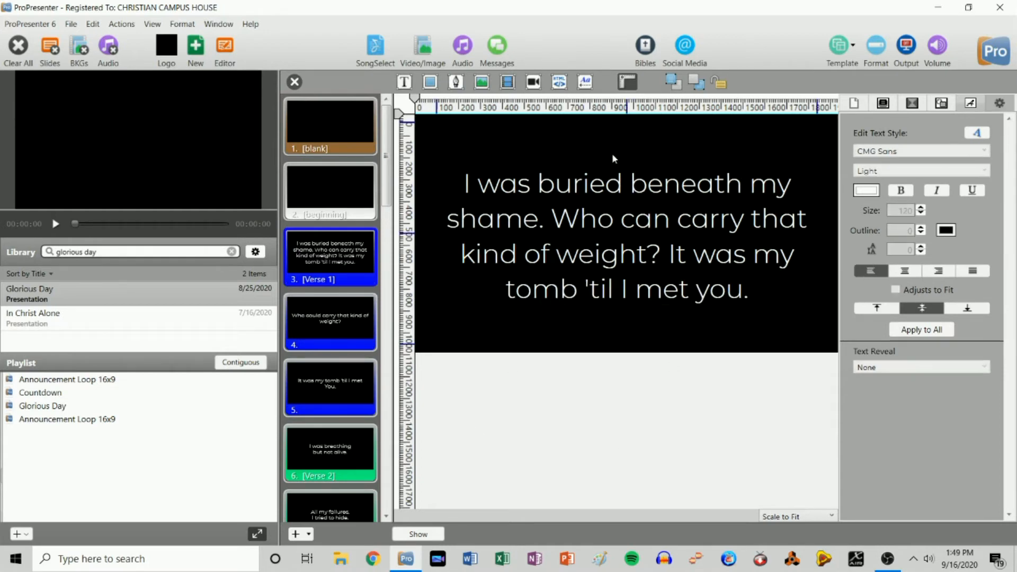
left_click(555, 222)
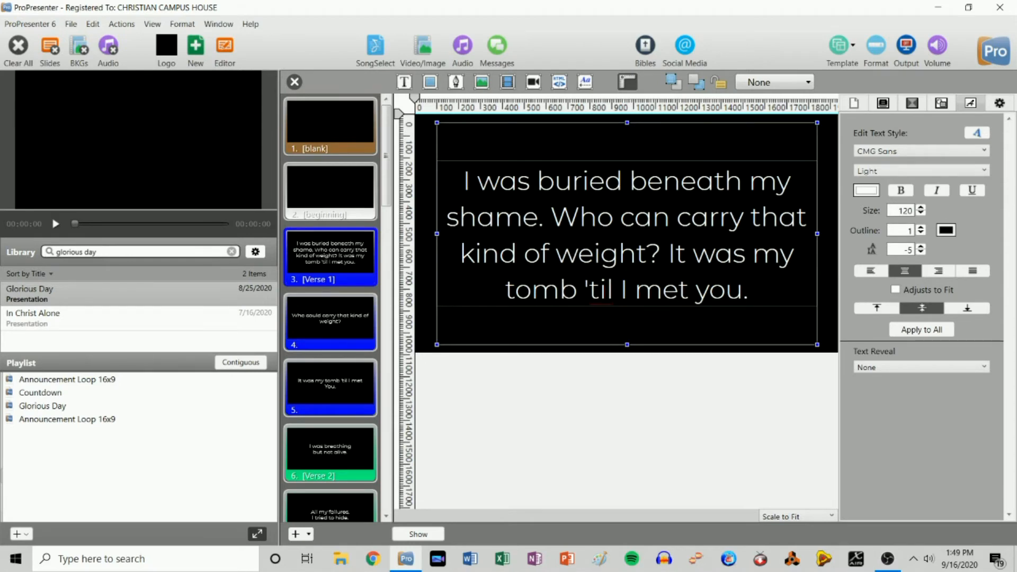
- Split the lyric at 'Who' and again at 'It was my tomb', one line per slide on slides 3–5
key("BackSpace")
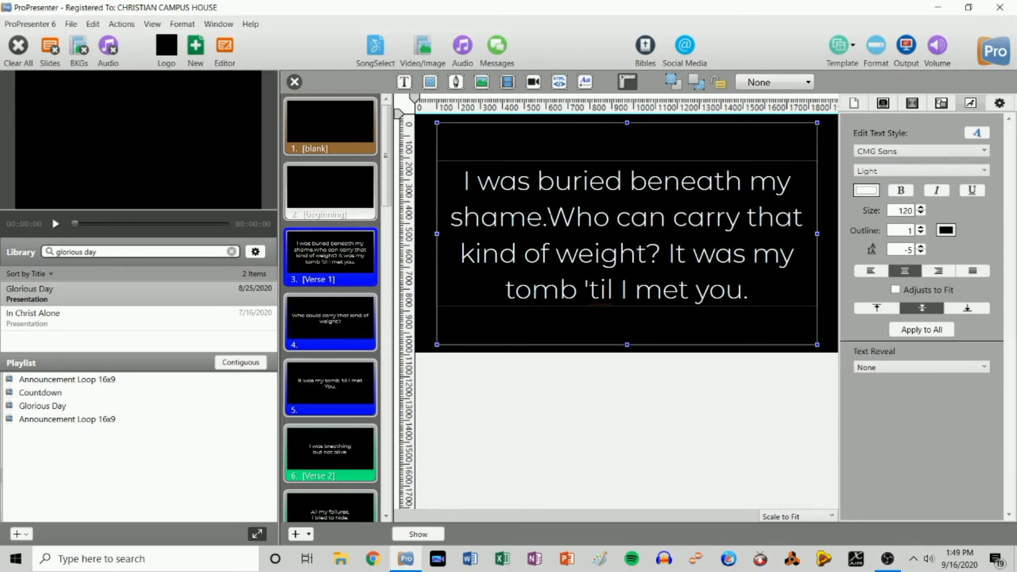
key("ctrl+Return")
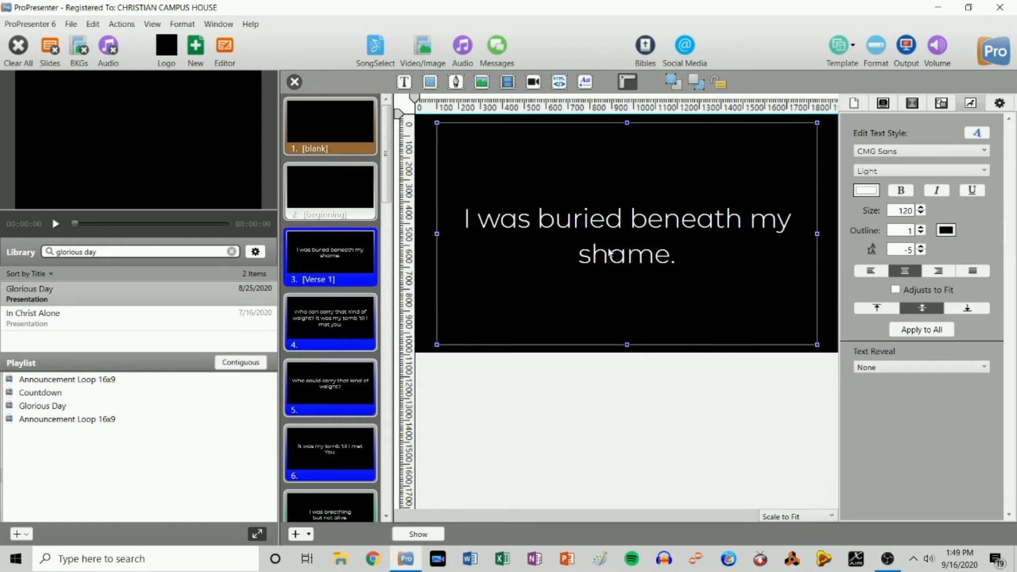
left_click(345, 317)
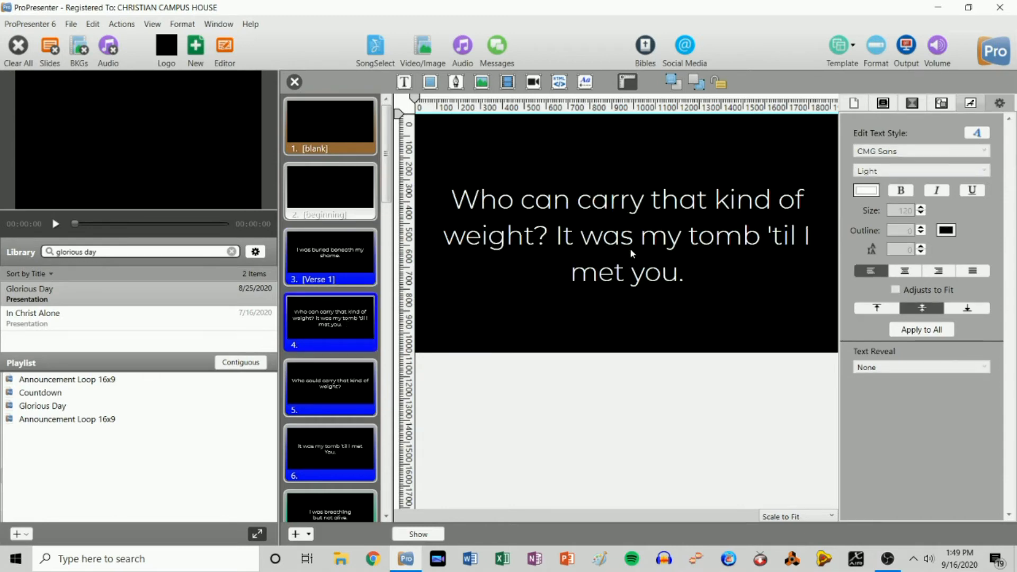
double_click(556, 236)
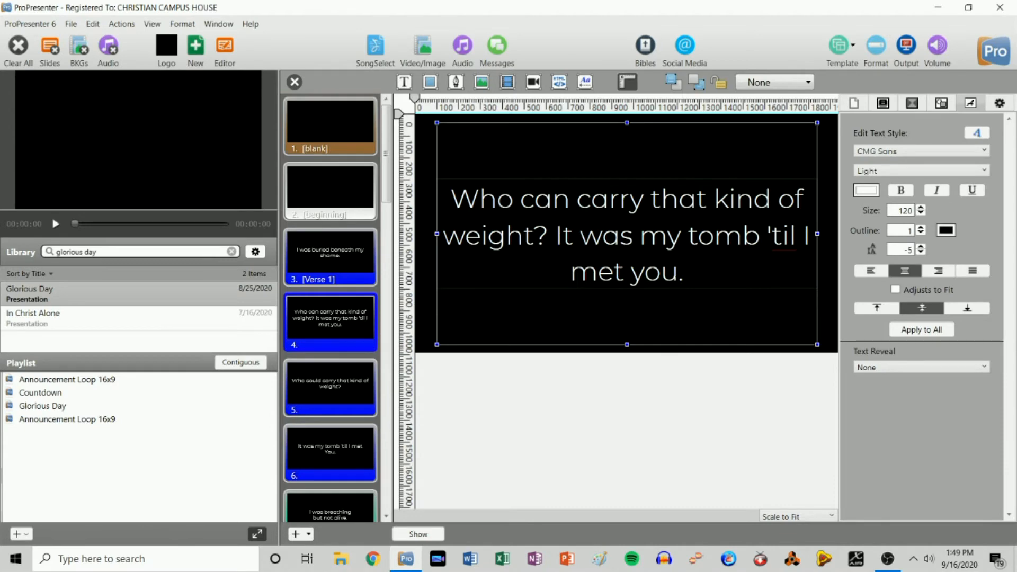
key("BackSpace")
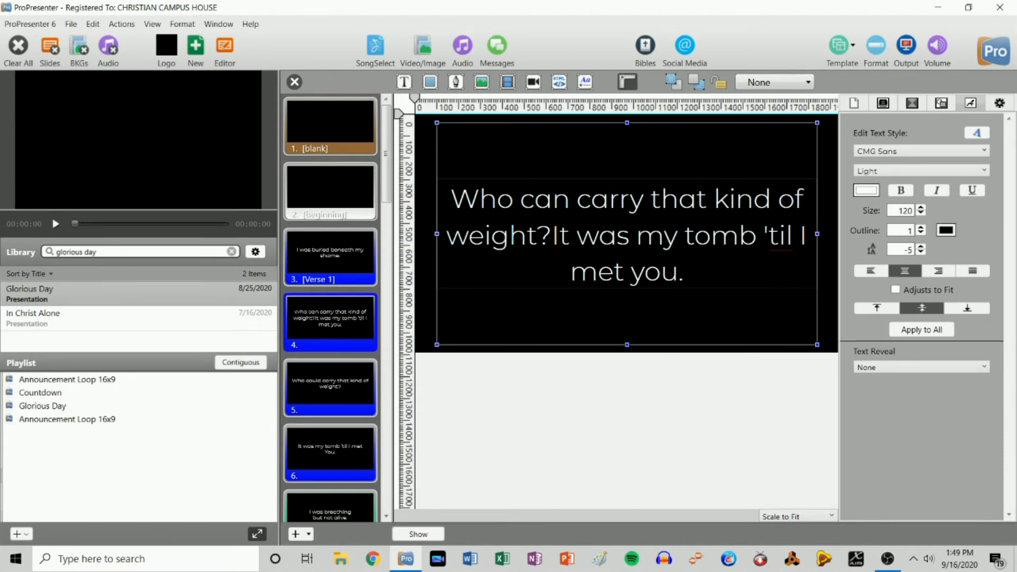
key("ctrl+Return")
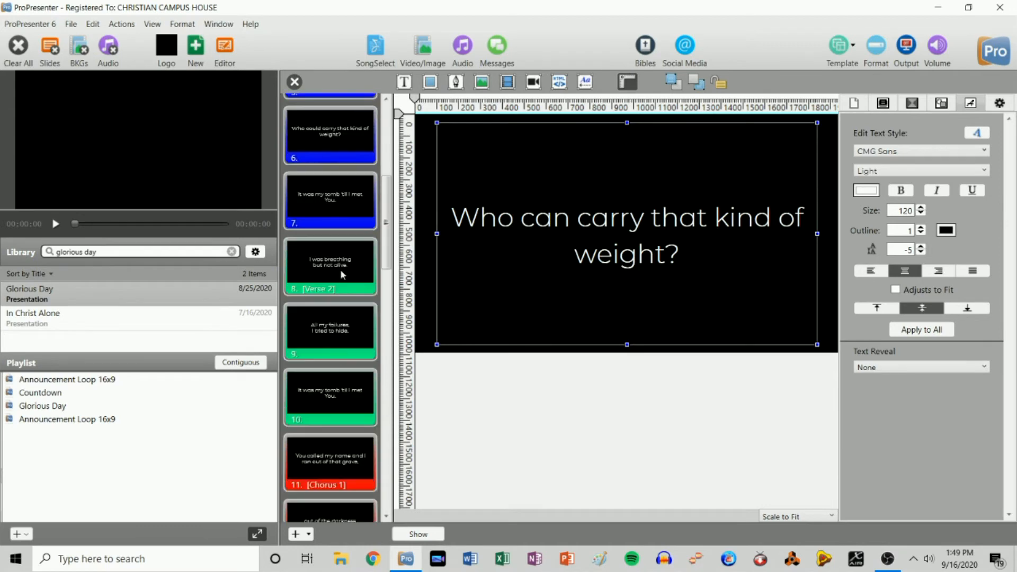
left_click(326, 391)
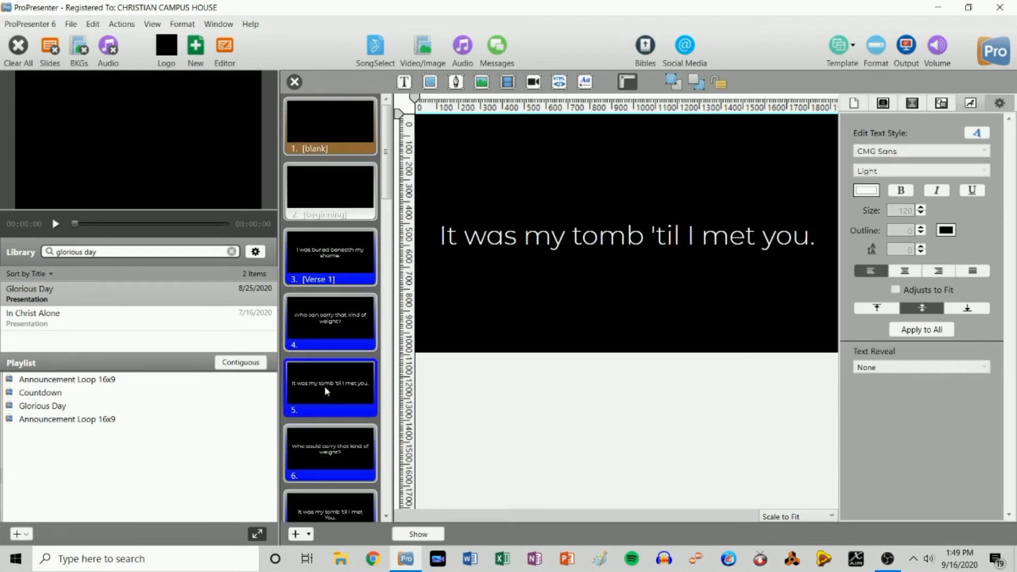
- Delete duplicate slides 6 and 7, 'Who could carry that kind of weight?' and 'It was my tomb 'til I met You.'
left_click(348, 454)
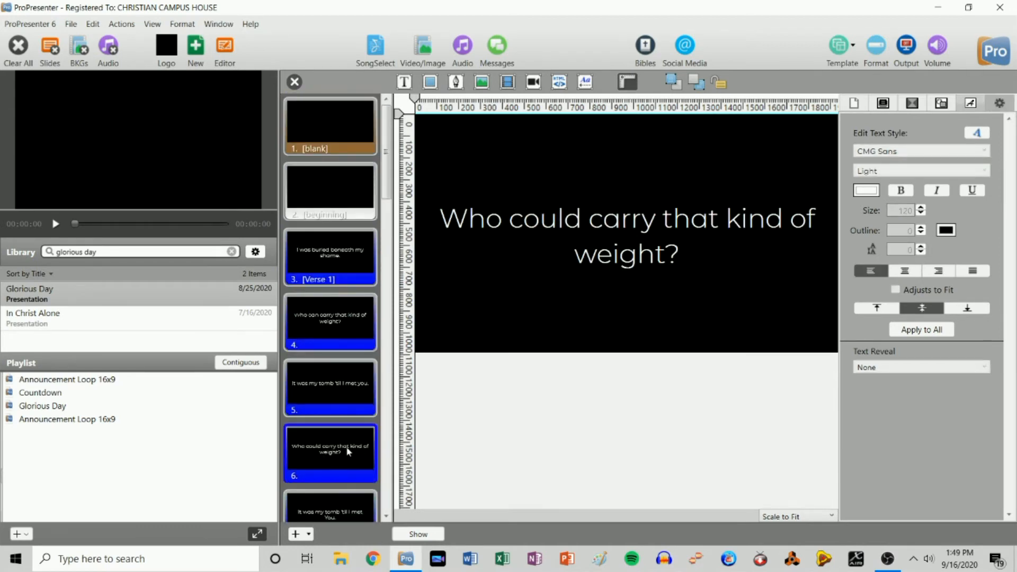
scroll(336, 293, "down", 2)
scroll(337, 296, "up", 1)
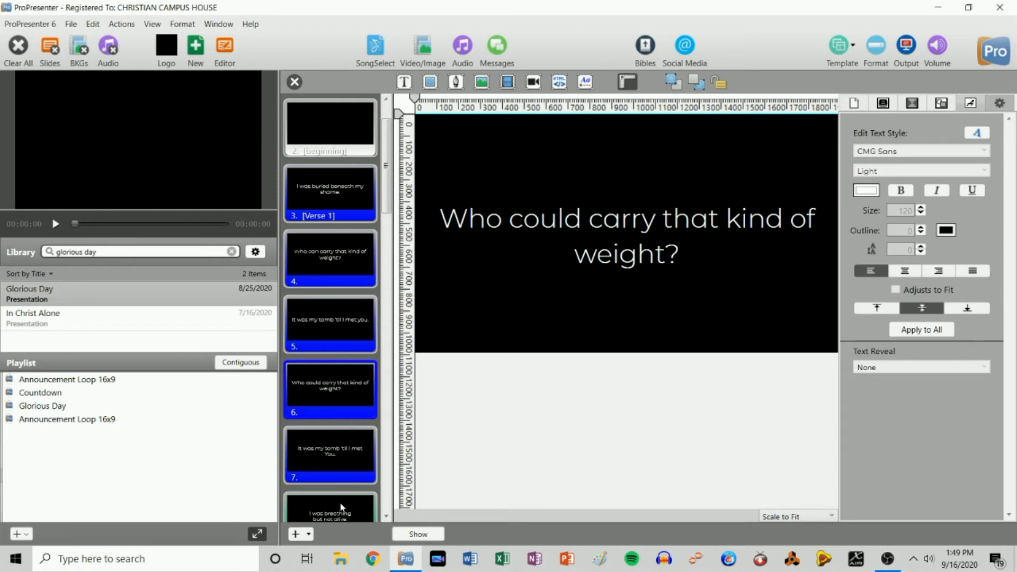
left_click(337, 447, "ctrl")
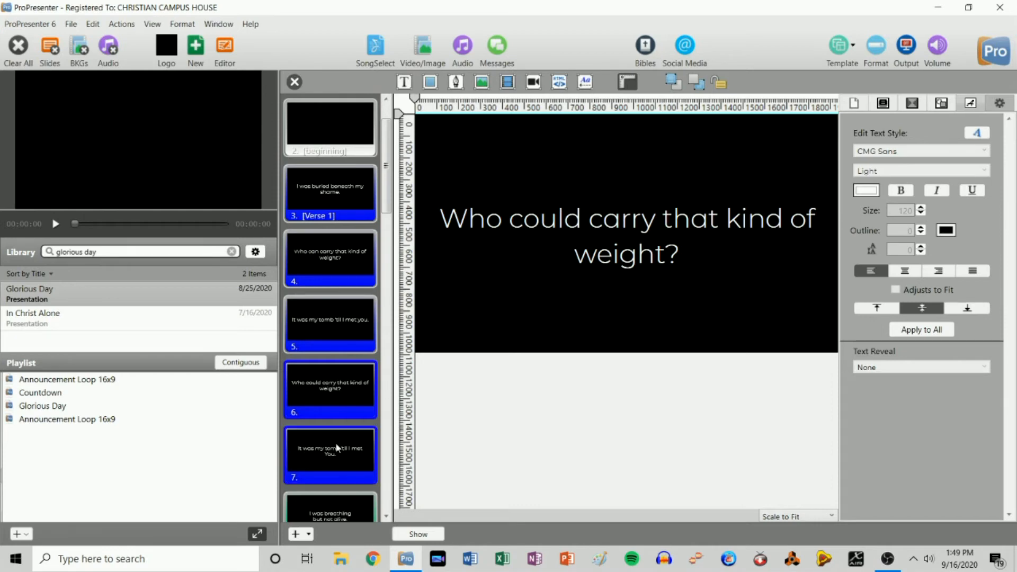
right_click(335, 452)
left_click(382, 436)
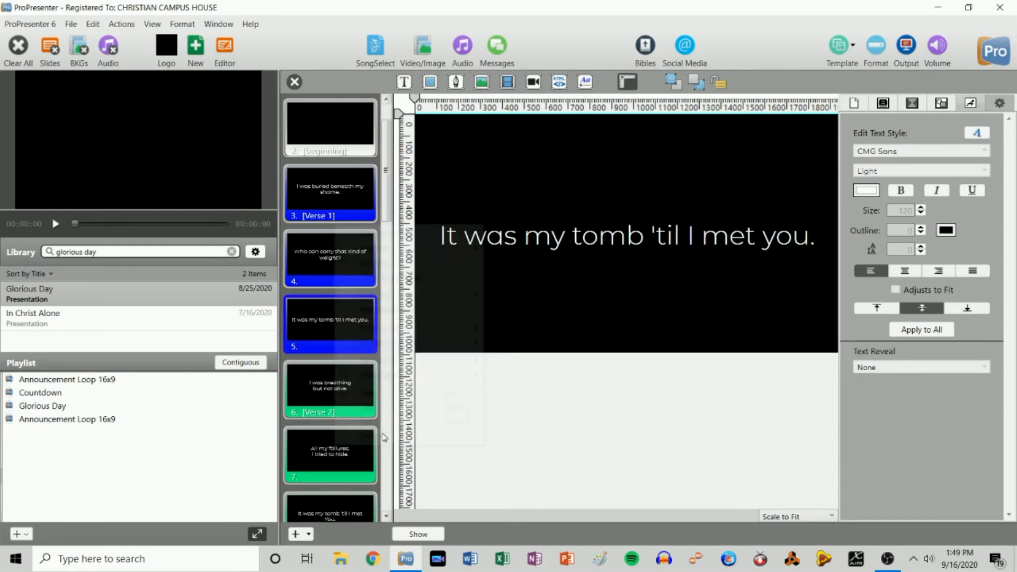
- Review slides 3–5 and the Chorus 1 slide, leaving them unchanged
left_click(343, 184)
left_click(342, 246)
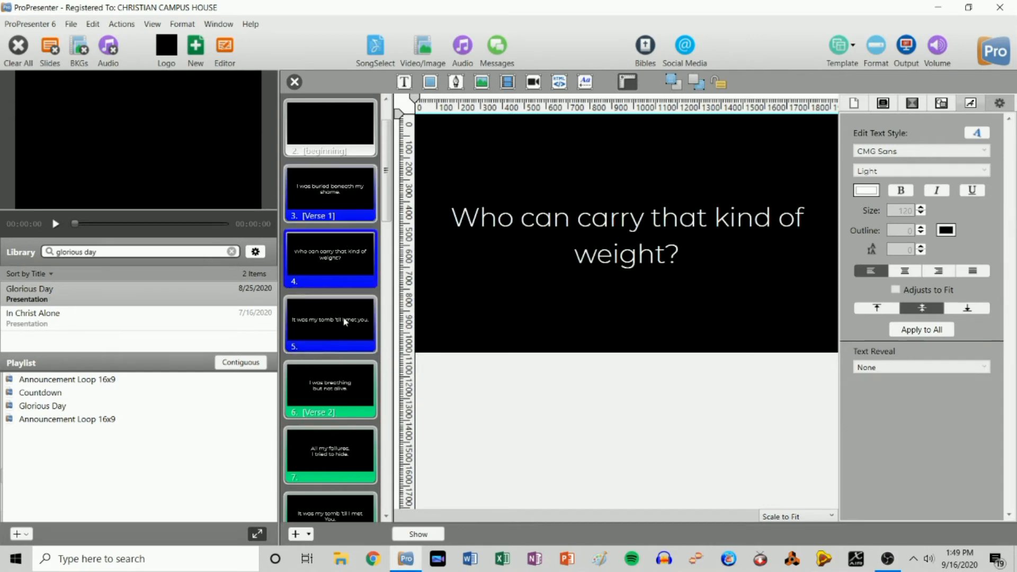
left_click(339, 329)
scroll(339, 332, "down", 9)
scroll(341, 336, "down", 10)
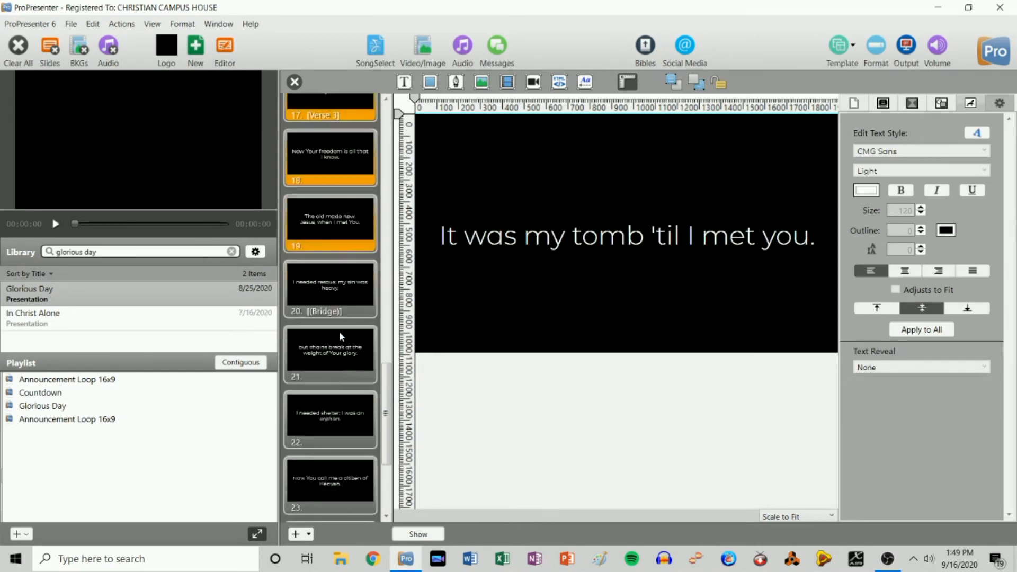
scroll(340, 336, "up", 20)
scroll(340, 337, "down", 7)
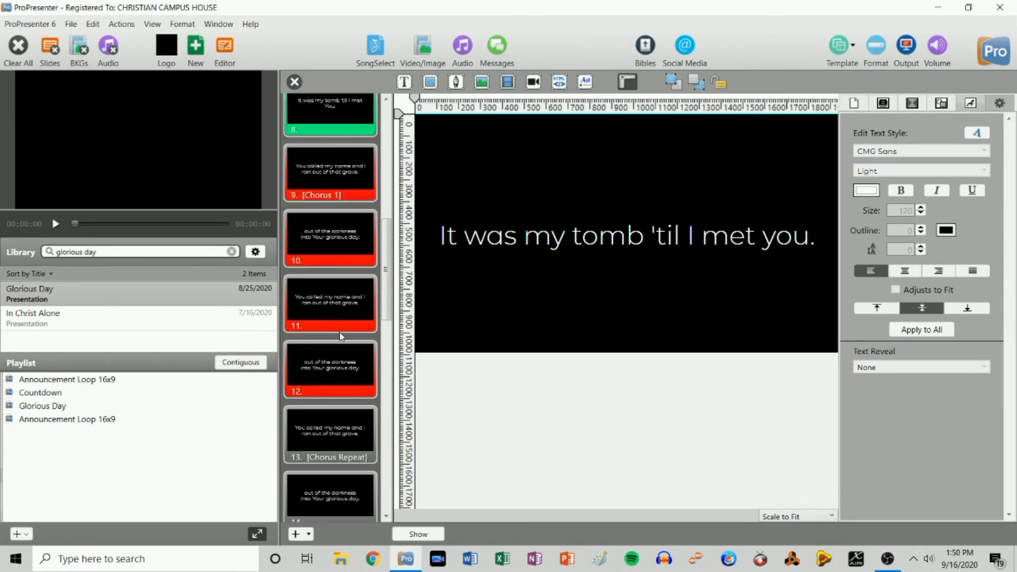
right_click(345, 170)
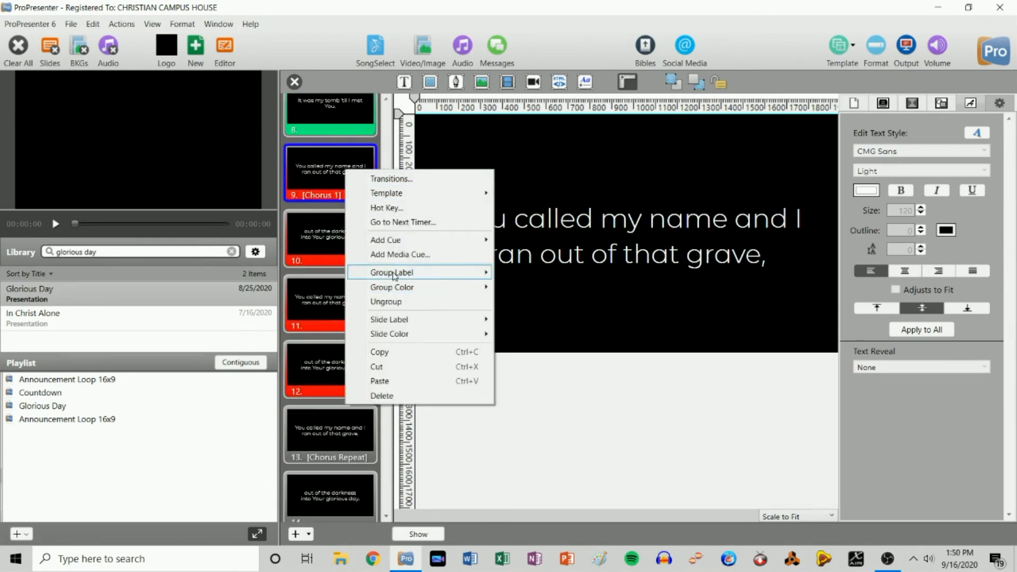
left_click(744, 436)
scroll(325, 434, "up", 8)
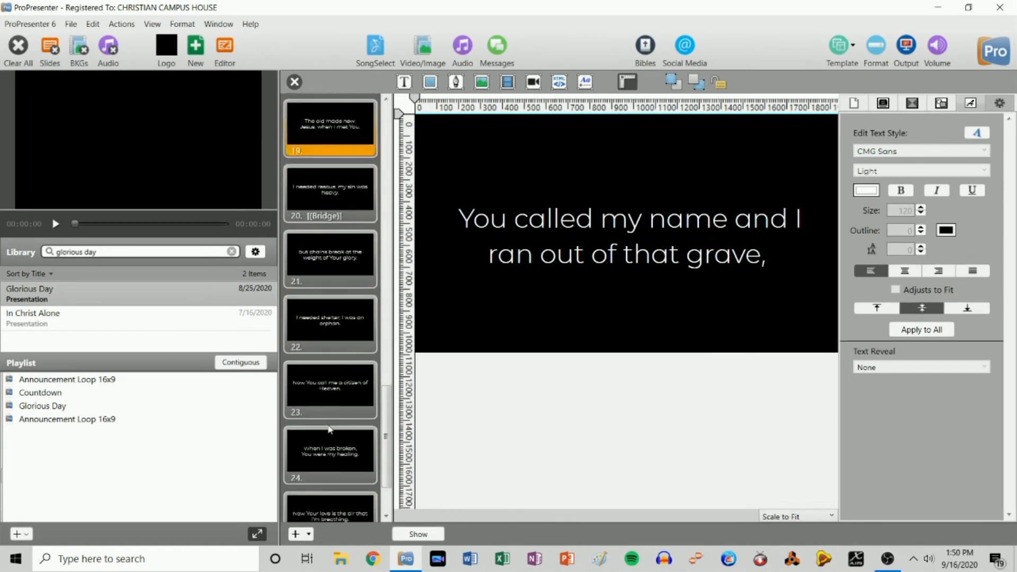
- Close the slide editor and return to the Glorious Day slide grid with the arrangement bar shown
left_click(295, 82)
left_click(939, 81)
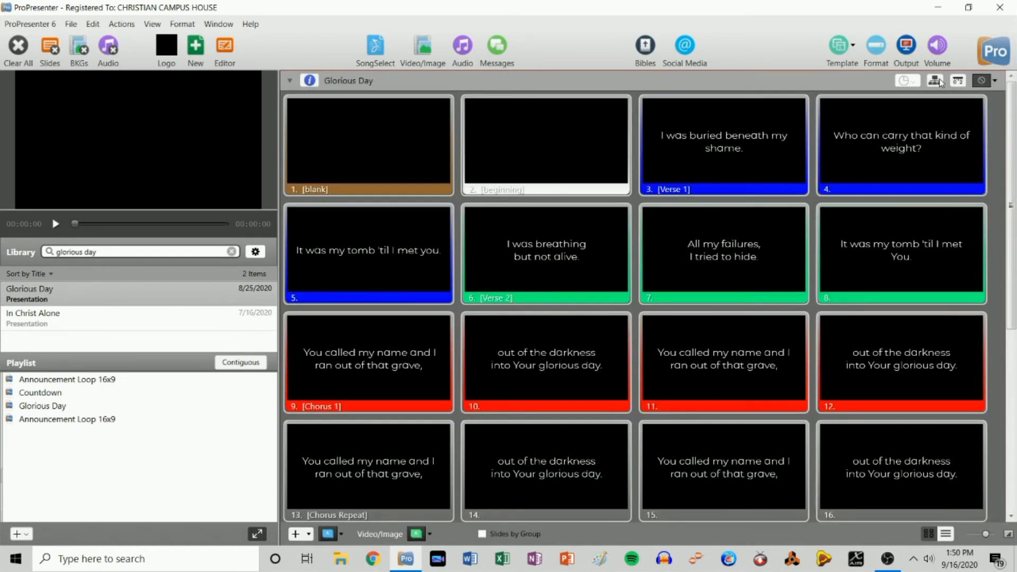
scroll(738, 440, "down", 5)
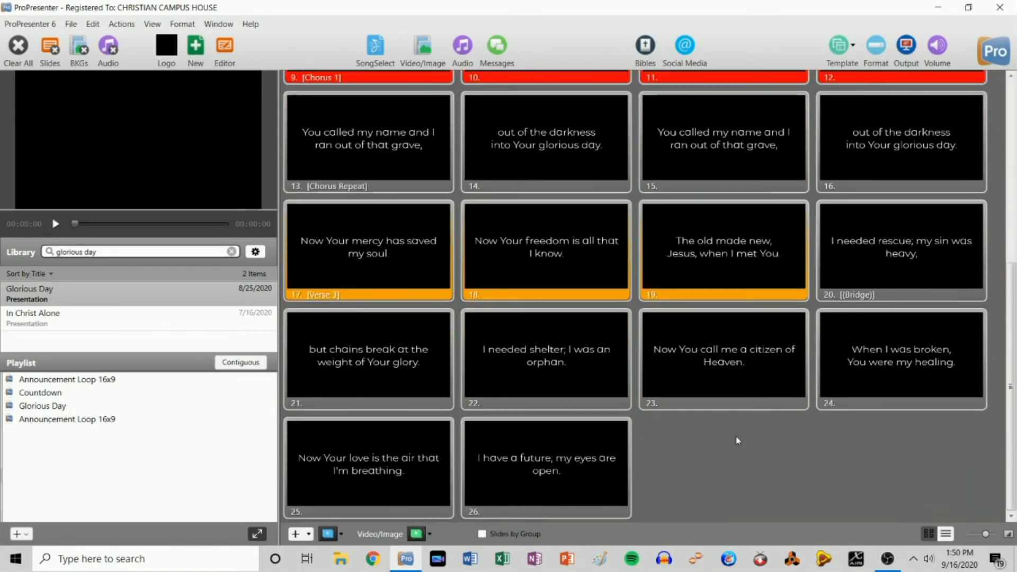
scroll(738, 439, "up", 5)
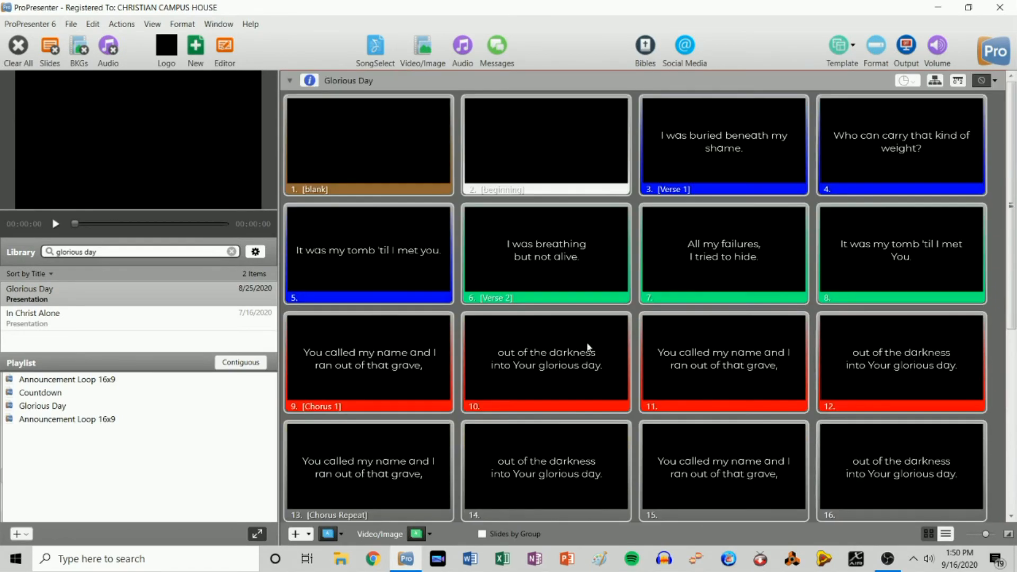
left_click(935, 80)
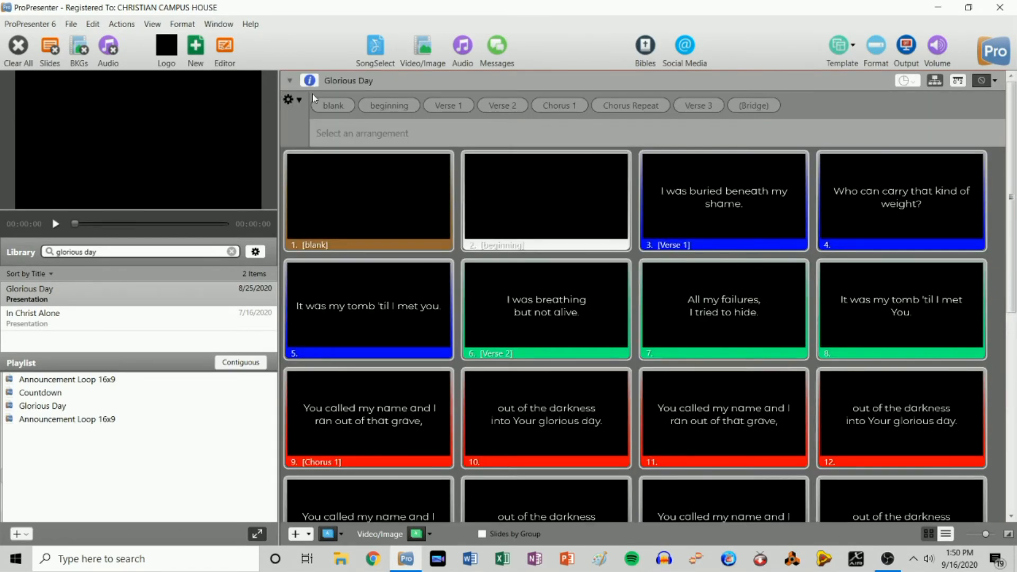
- Apply the 'default' arrangement to Glorious Day, reselect it in the playlist, and clear the library search
left_click(298, 102)
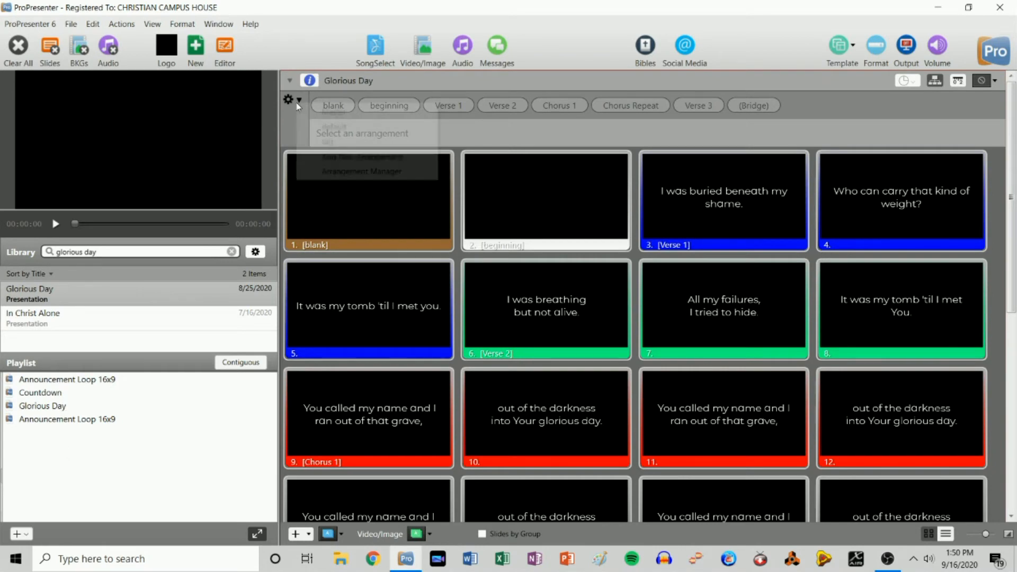
left_click(335, 127)
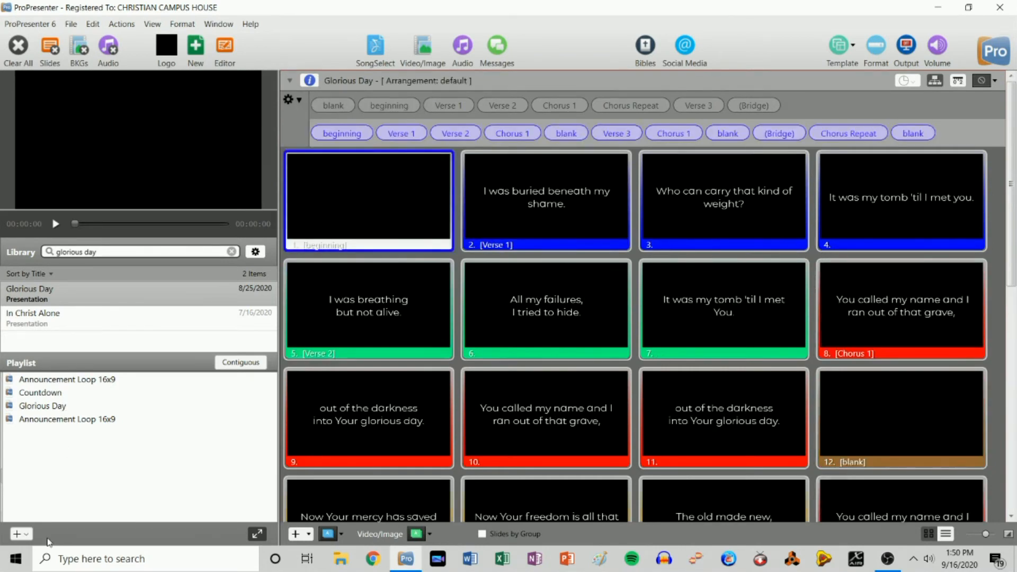
left_click(56, 409)
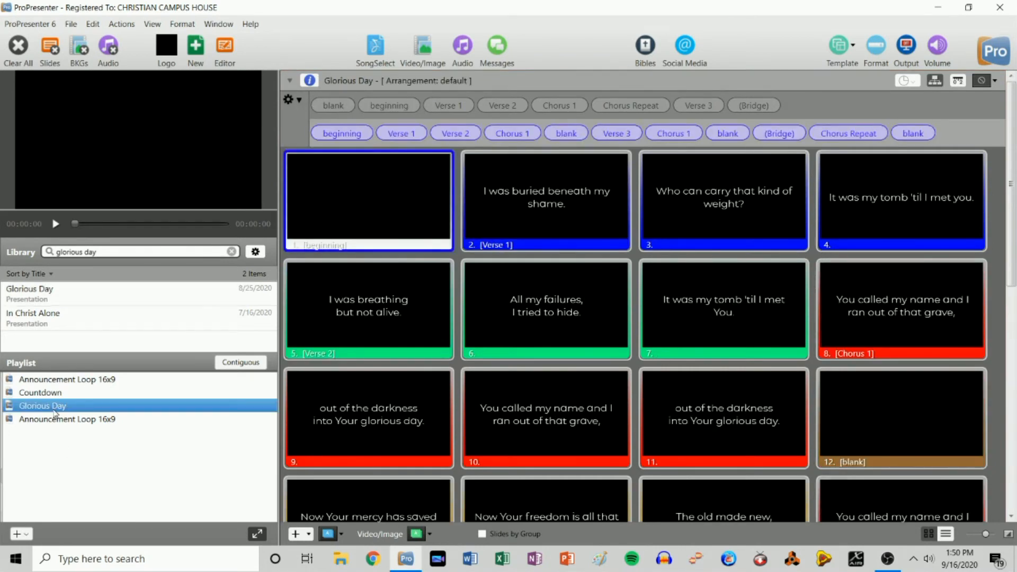
left_click(231, 252)
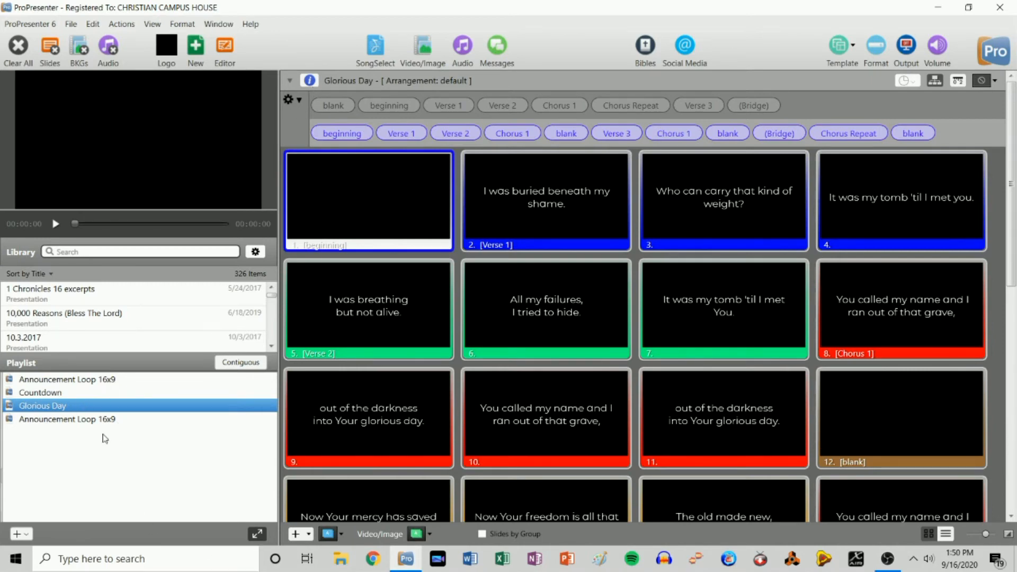
- Find 'teaching image' in the library, add it below Glorious Day, and resize its slides to output
left_click(101, 252)
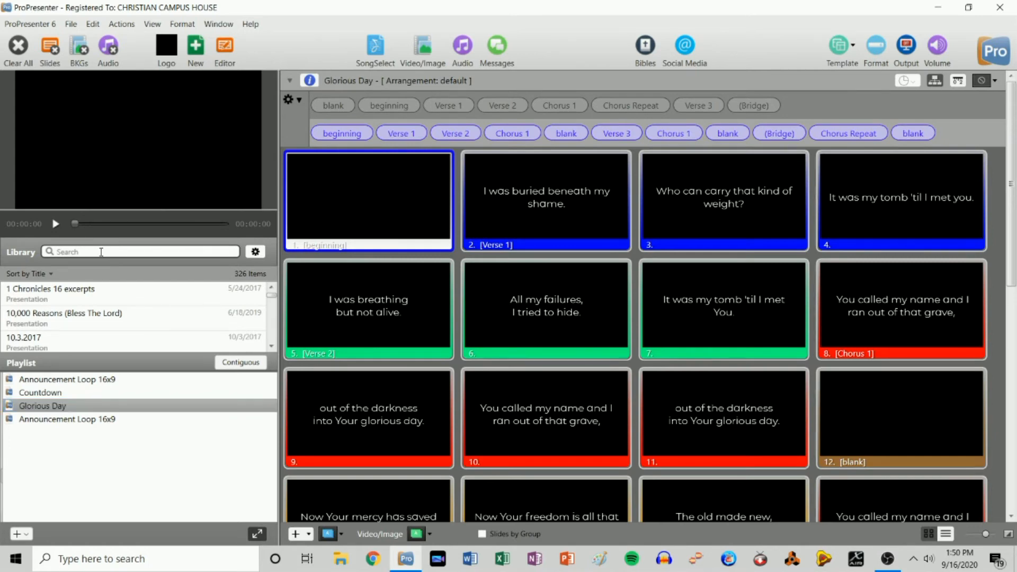
type("teaching")
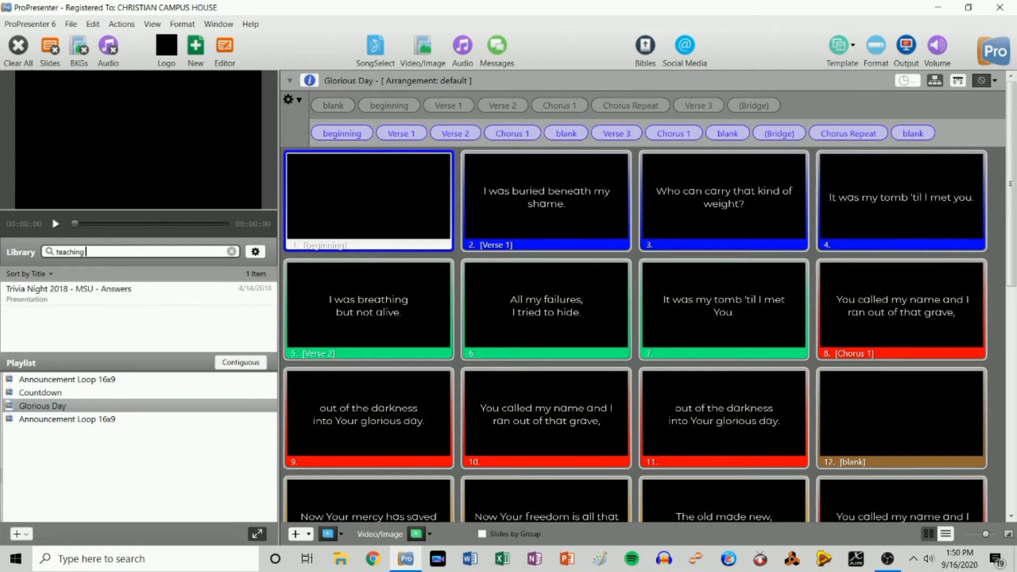
type(" images")
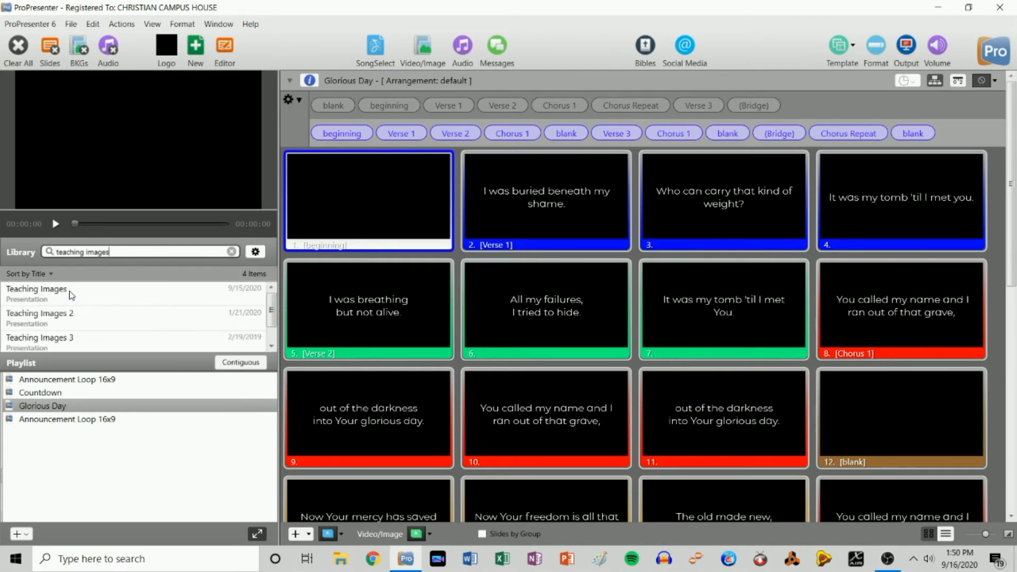
left_click(69, 291)
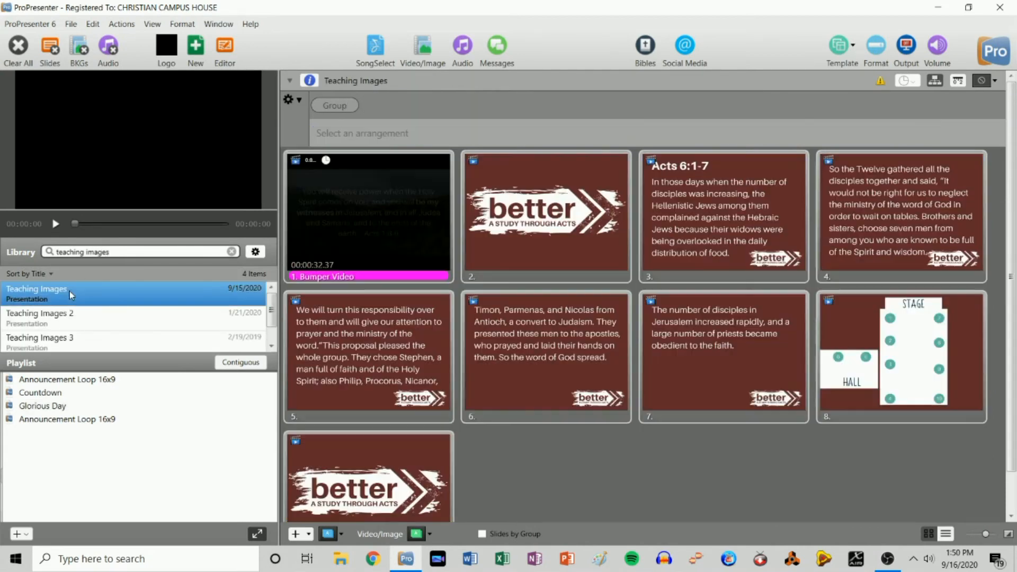
left_click_drag(68, 291, 166, 417)
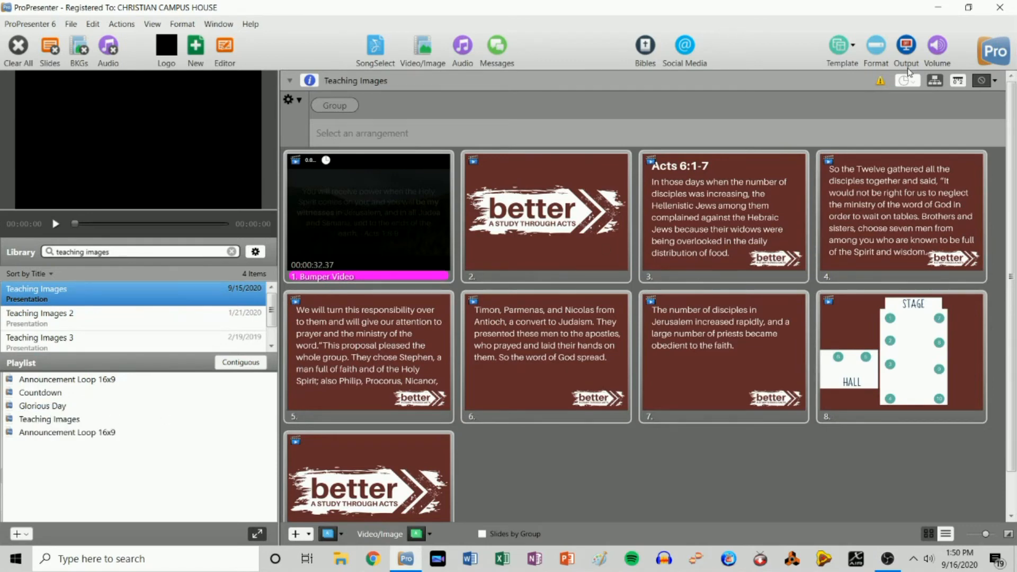
left_click(881, 82)
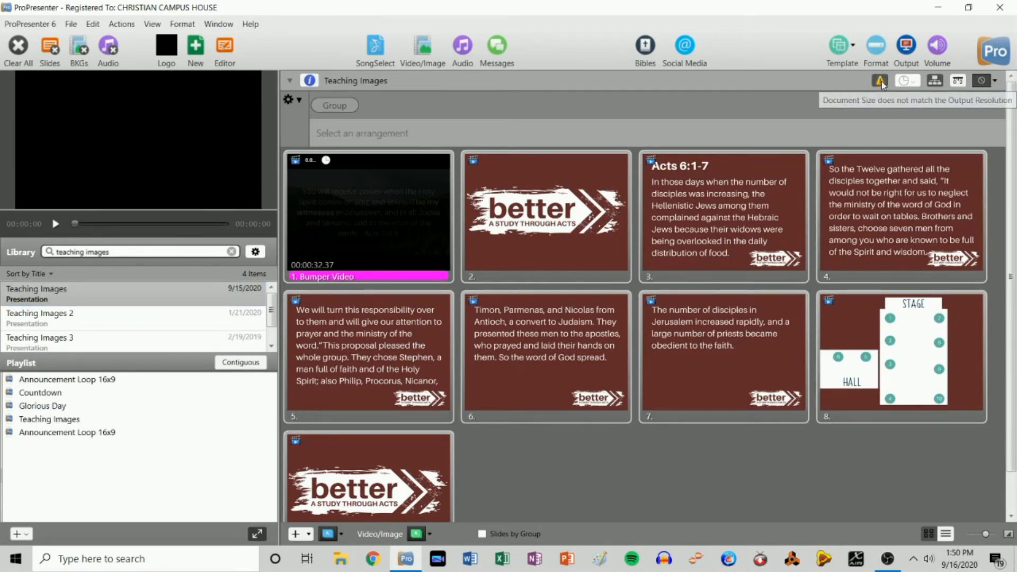
left_click(605, 320)
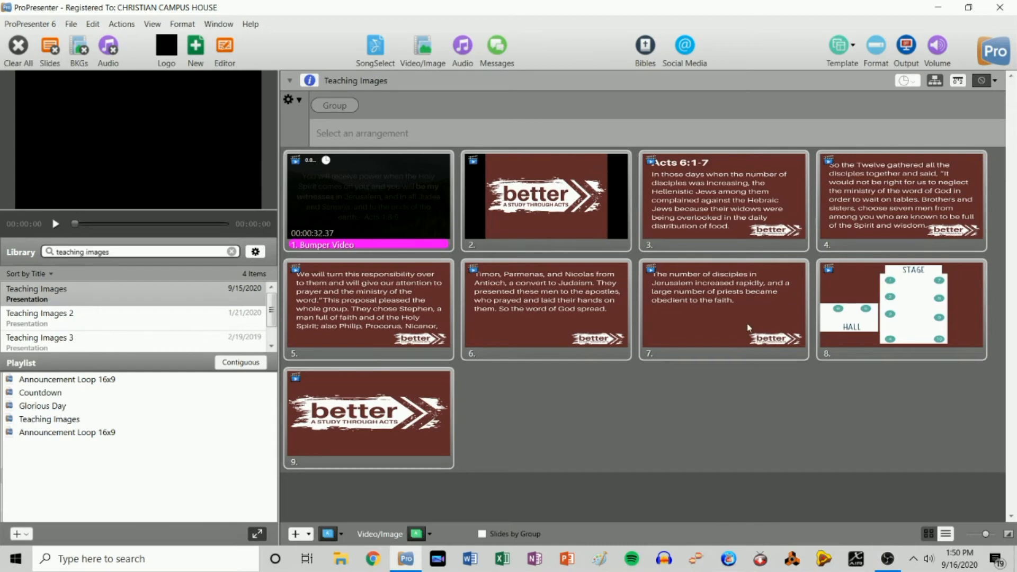
- Filter the Video/Image bin by 'better', trigger the Bumper Video slide, then clear the output
left_click(424, 50)
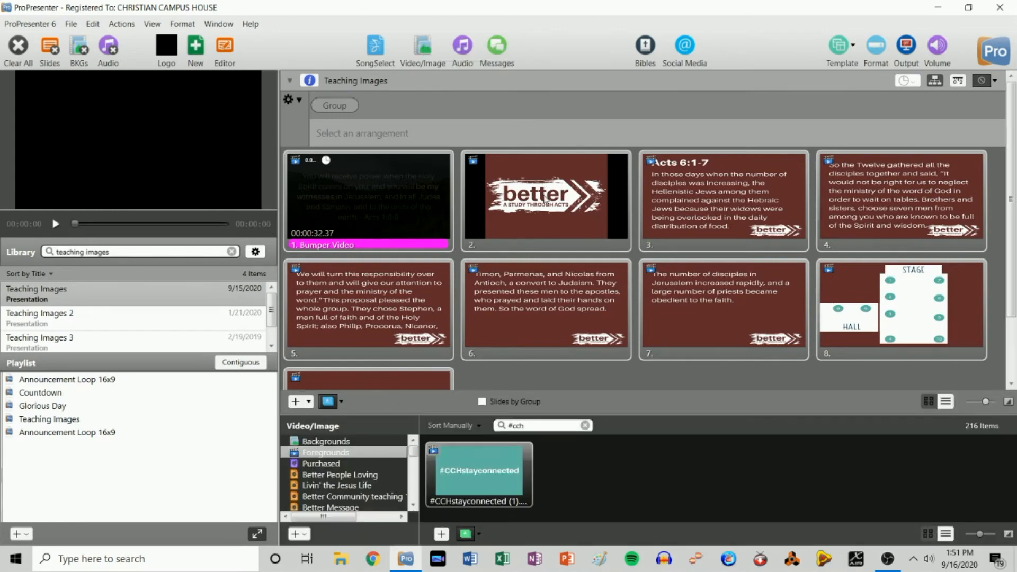
left_click(549, 427)
type("better")
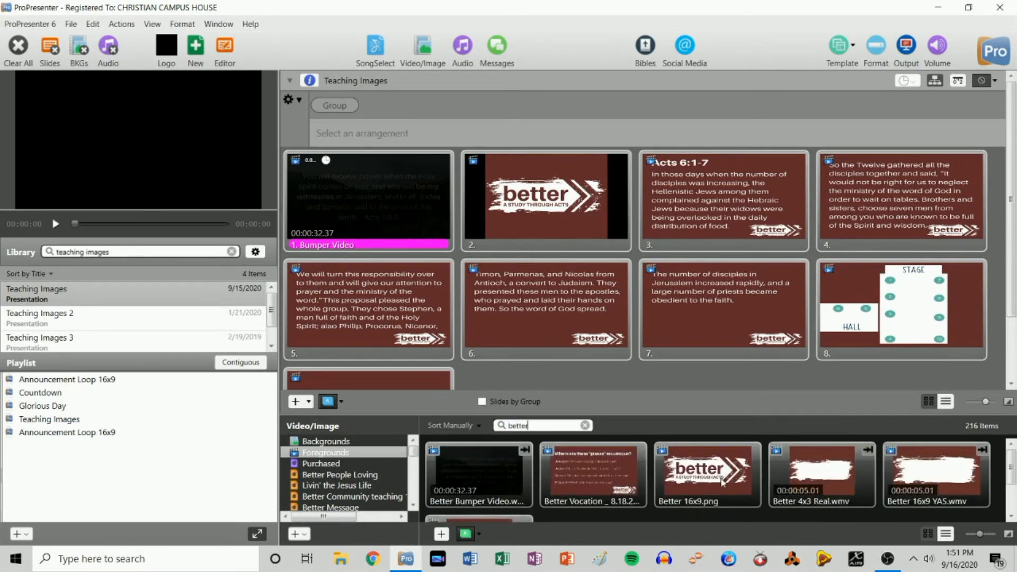
left_click_drag(709, 476, 546, 204)
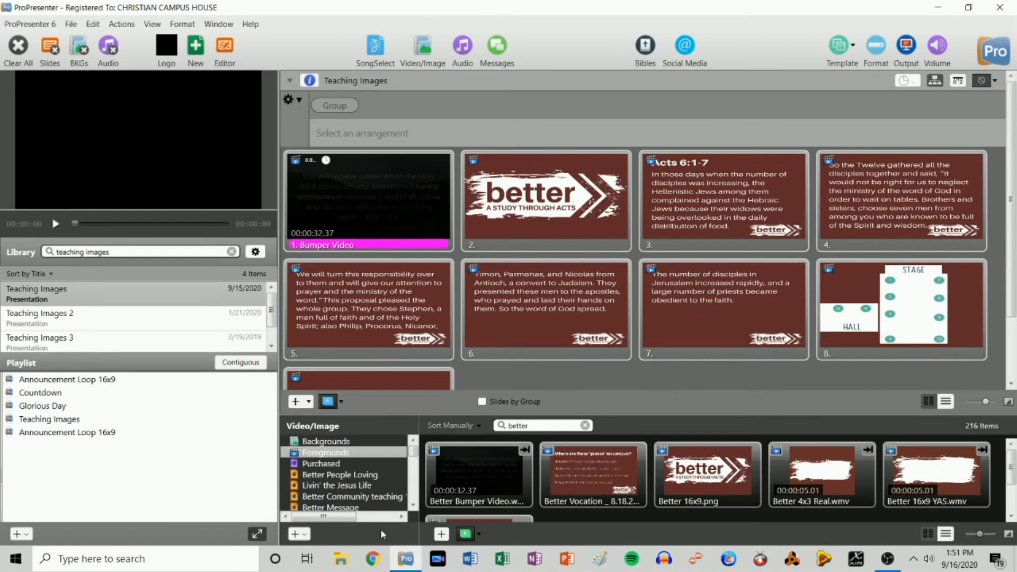
left_click_drag(542, 426, 387, 427)
left_click(366, 205)
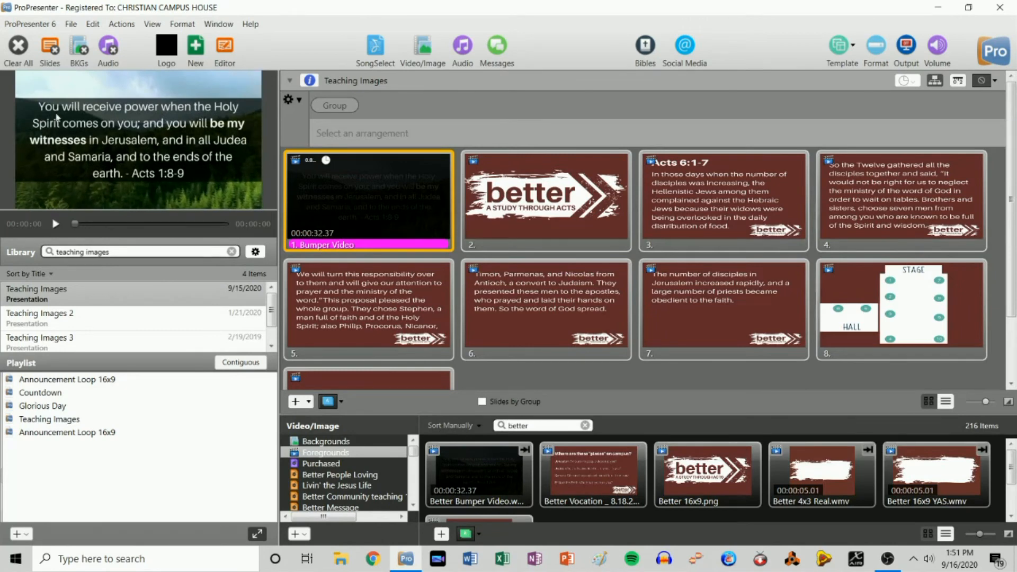
left_click(19, 52)
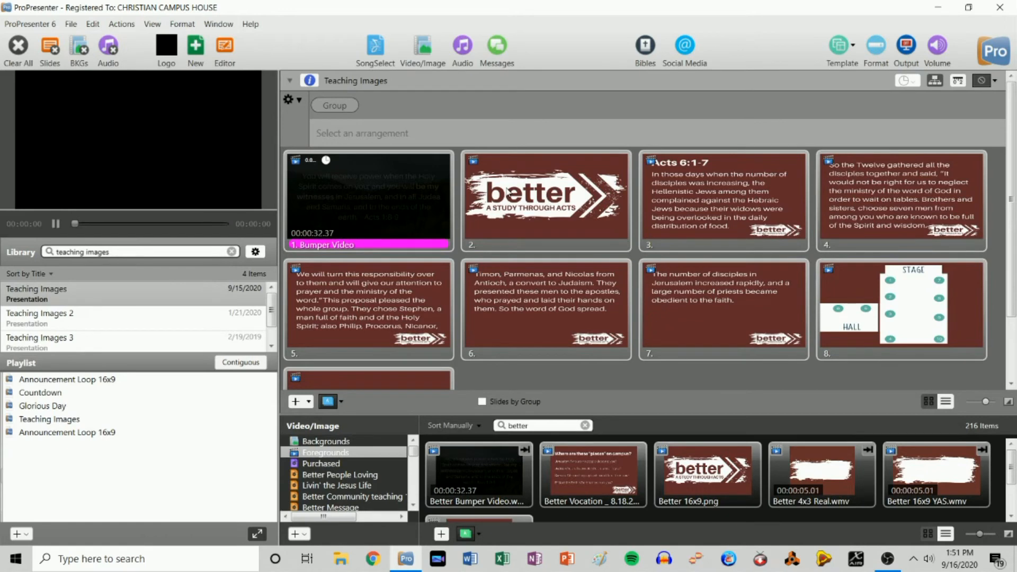
- Review and confirm the Go to Next Timer duration on the Bumper Video slide
right_click(346, 200)
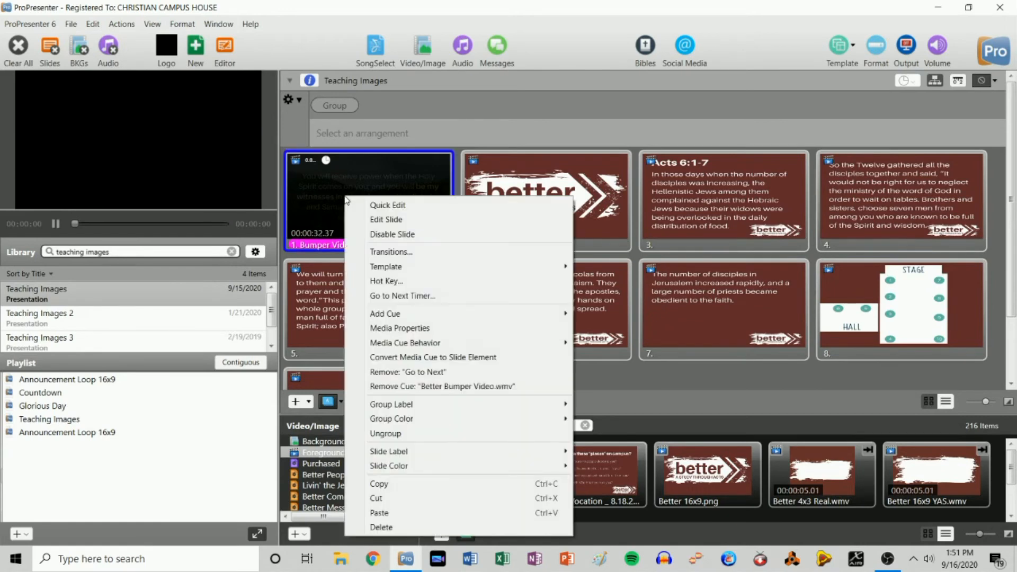
left_click(395, 296)
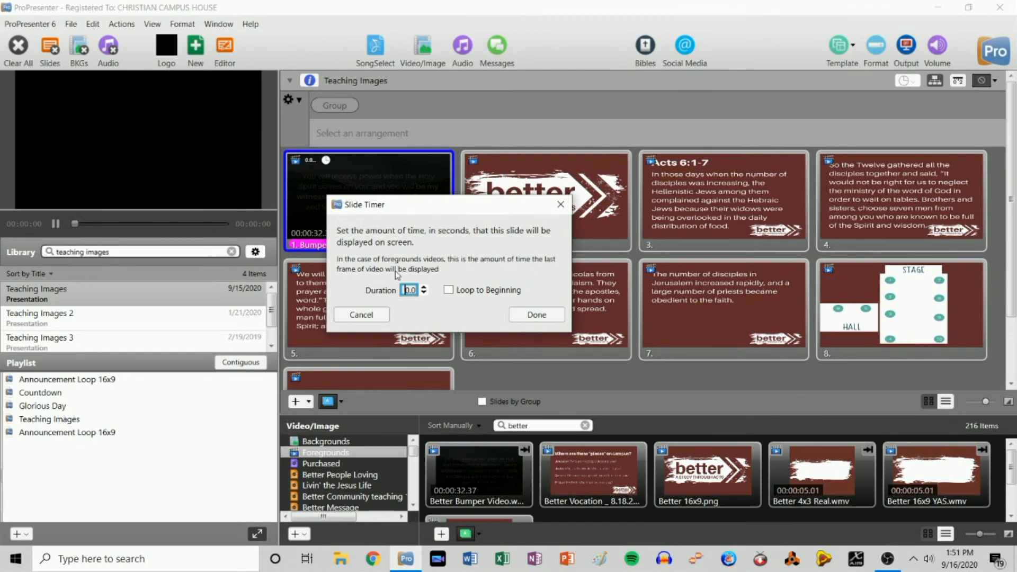
double_click(409, 290)
left_click(551, 317)
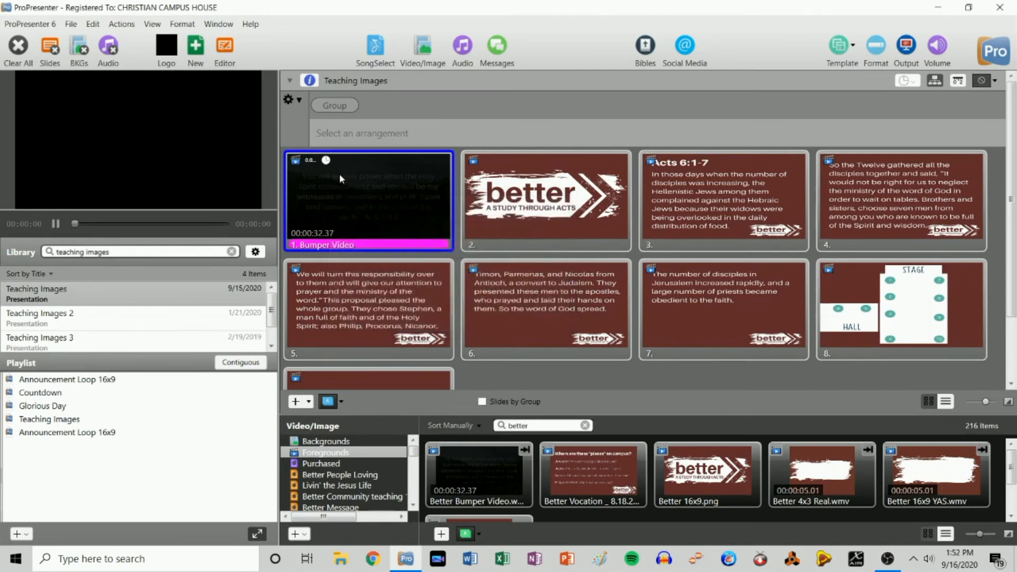
- Give the Better title slide a 15-second Go to Next Timer and send it live
right_click(541, 192)
left_click(609, 287)
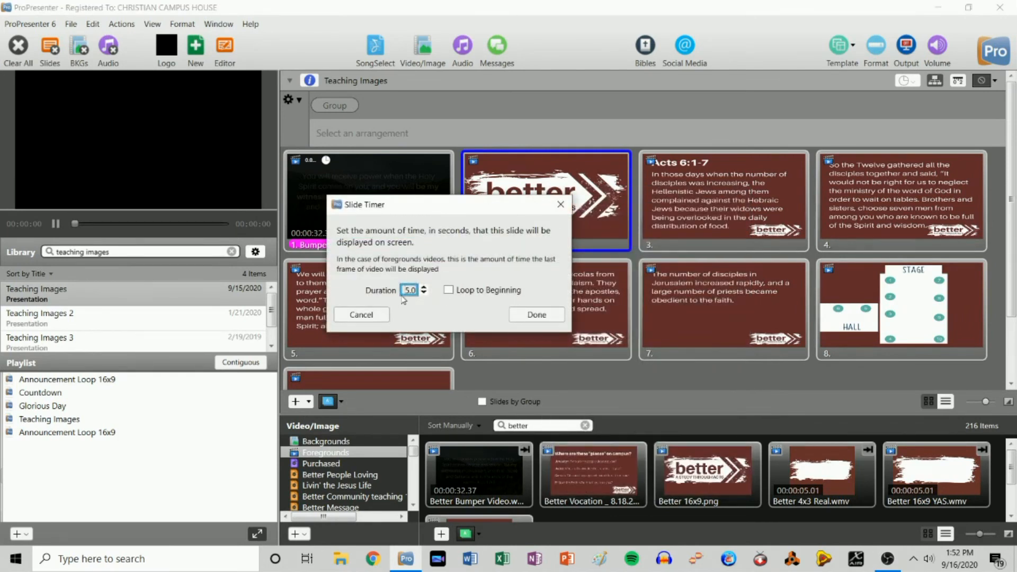
type("1")
left_click(542, 317)
left_click(559, 198)
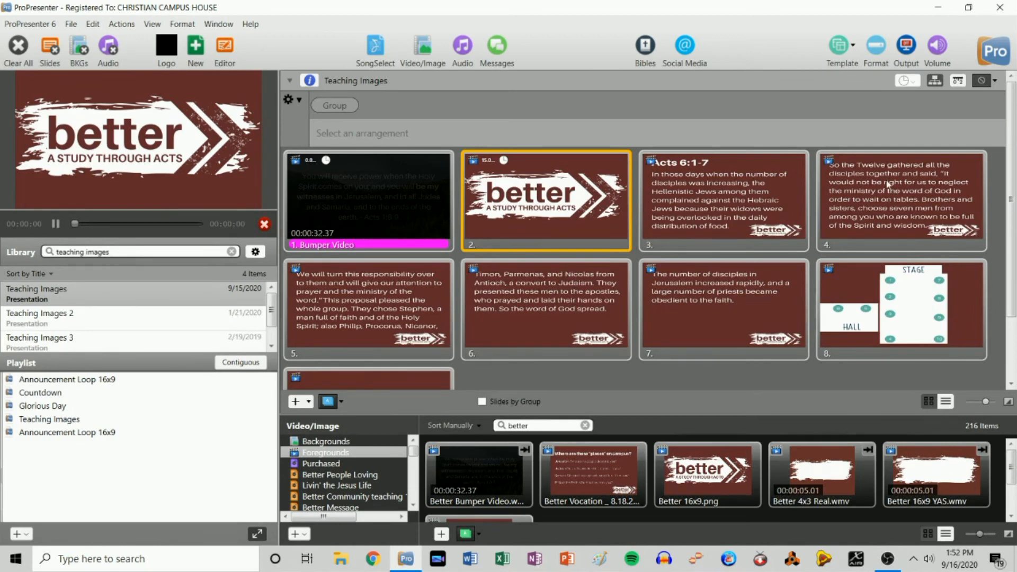
- Advance to the Acts 6:1-7 slide, then set the Better title slide's timer to 0
key("Right")
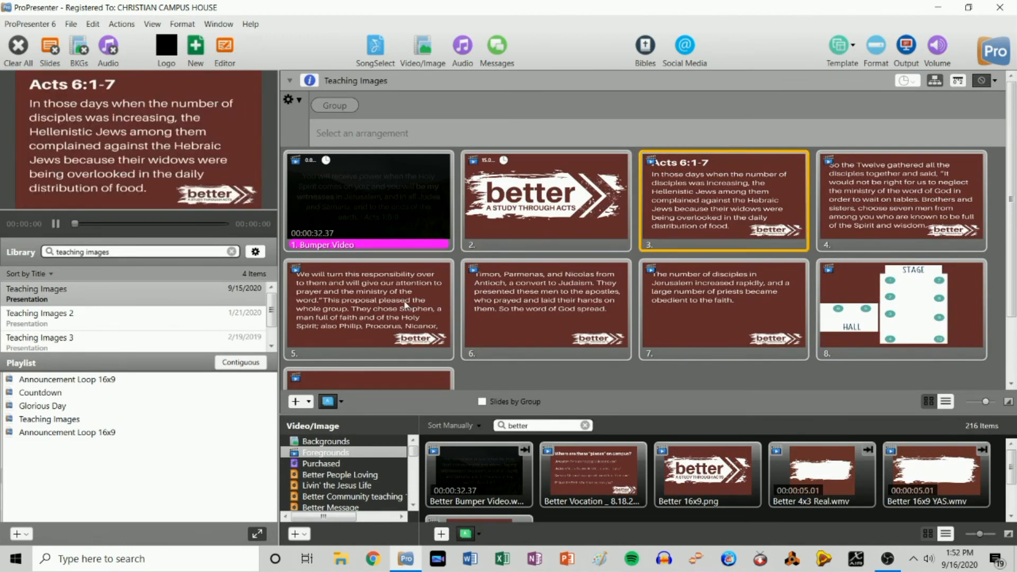
right_click(551, 187)
left_click(607, 290)
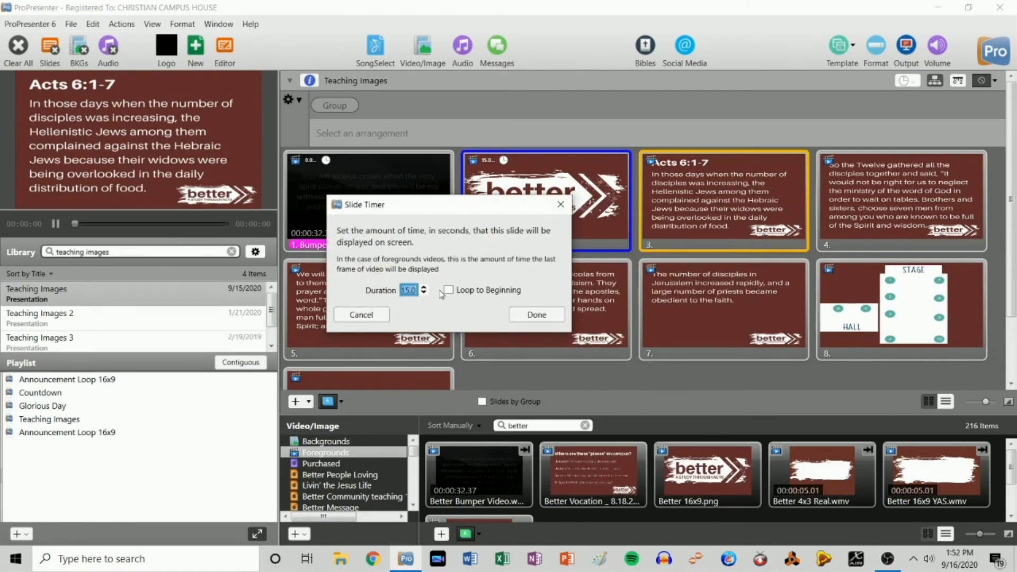
type("0")
left_click(522, 314)
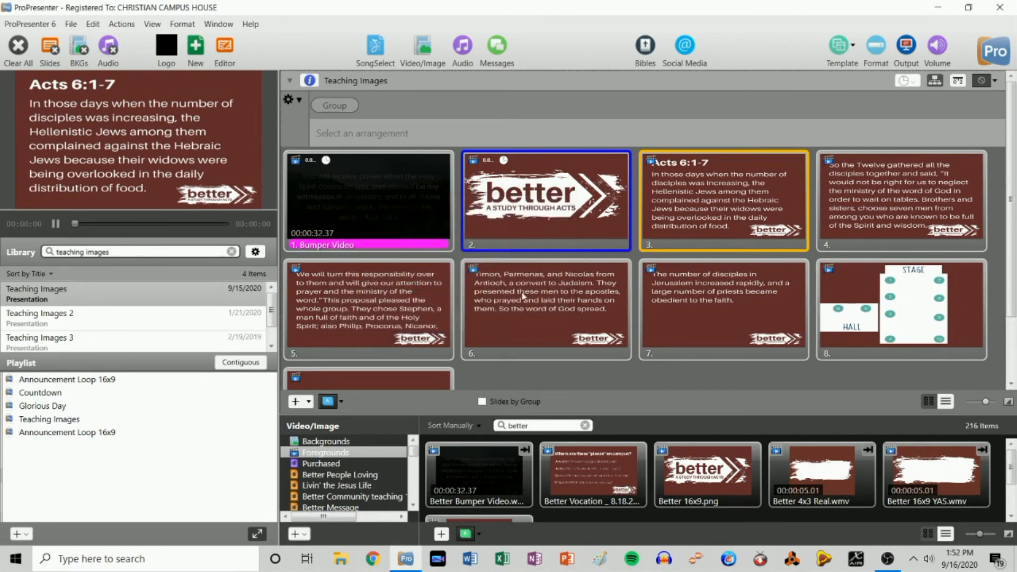
- Remove the Better title slide, put it back in second place, and clear the output
right_click(543, 195)
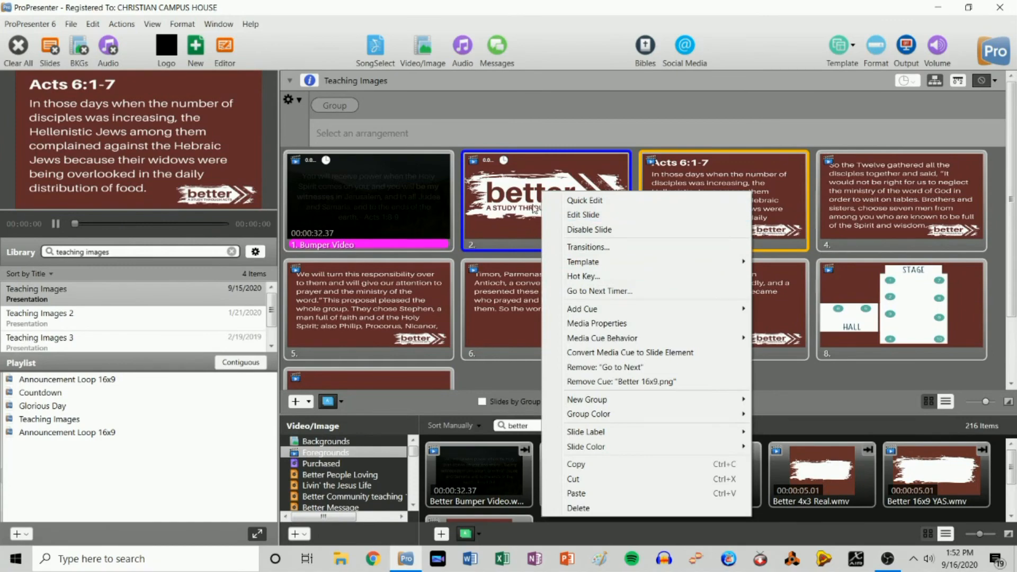
right_click(507, 188)
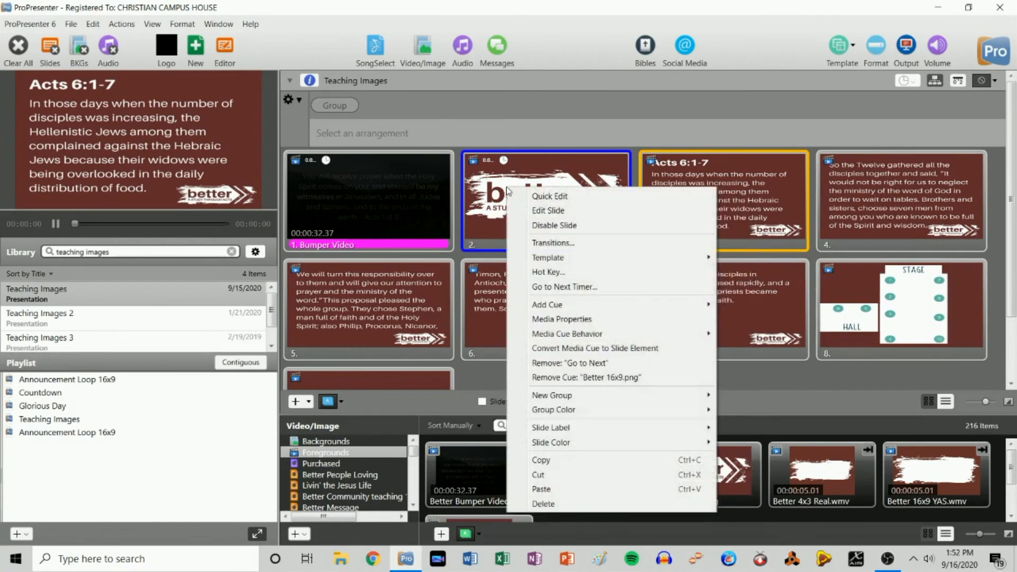
left_click(557, 503)
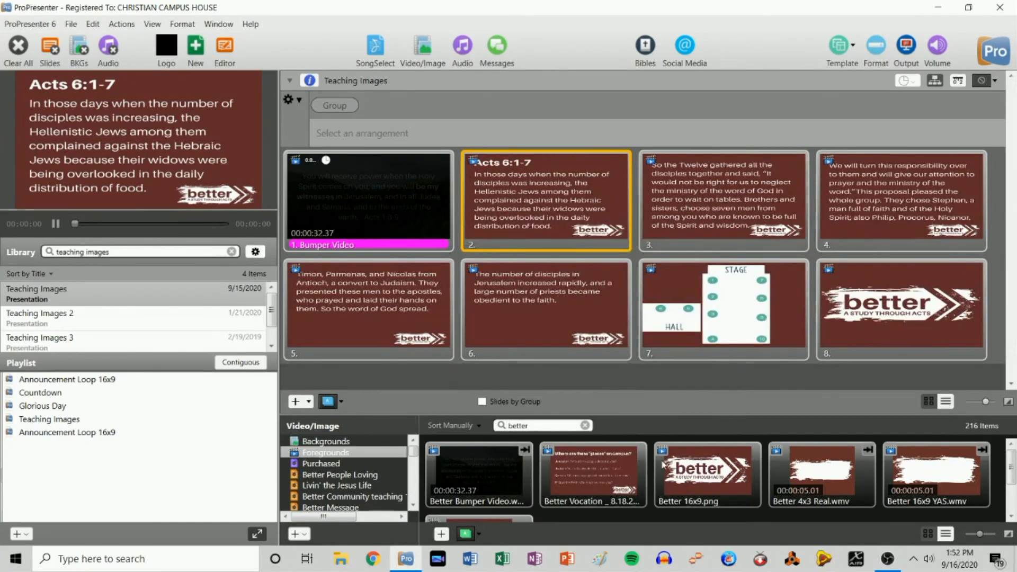
left_click_drag(713, 466, 496, 183)
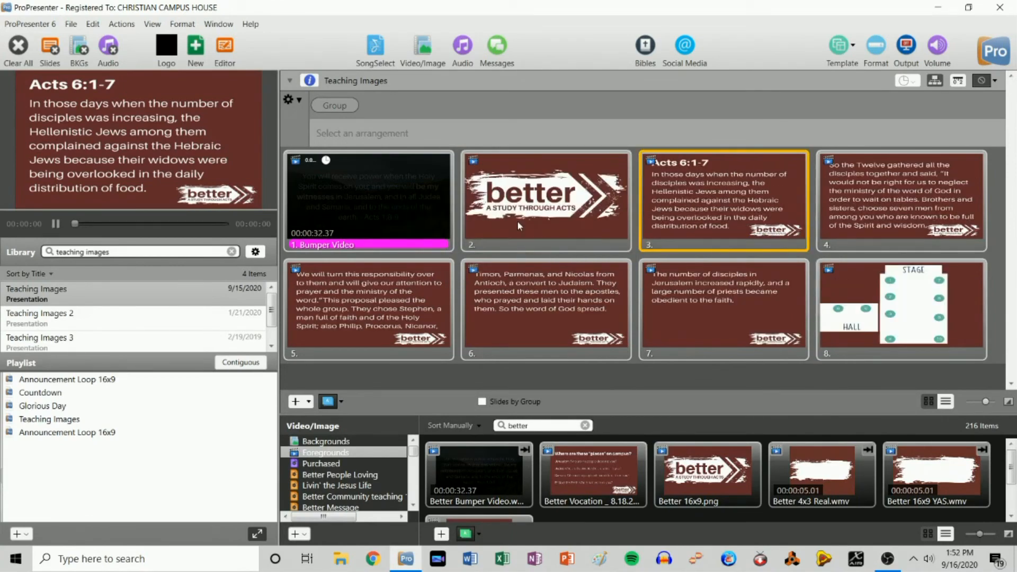
left_click(17, 45)
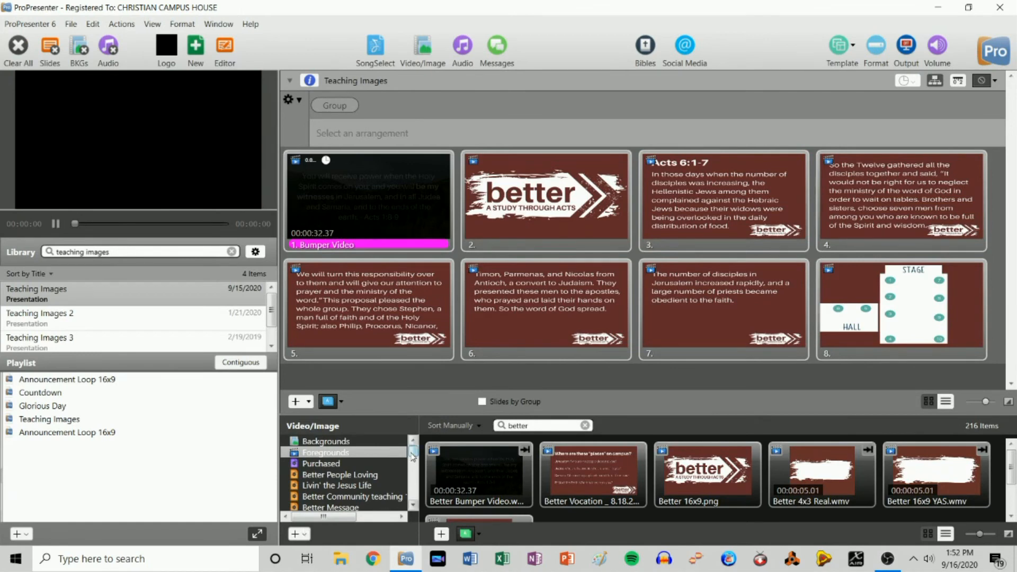
left_click_drag(412, 450, 413, 465)
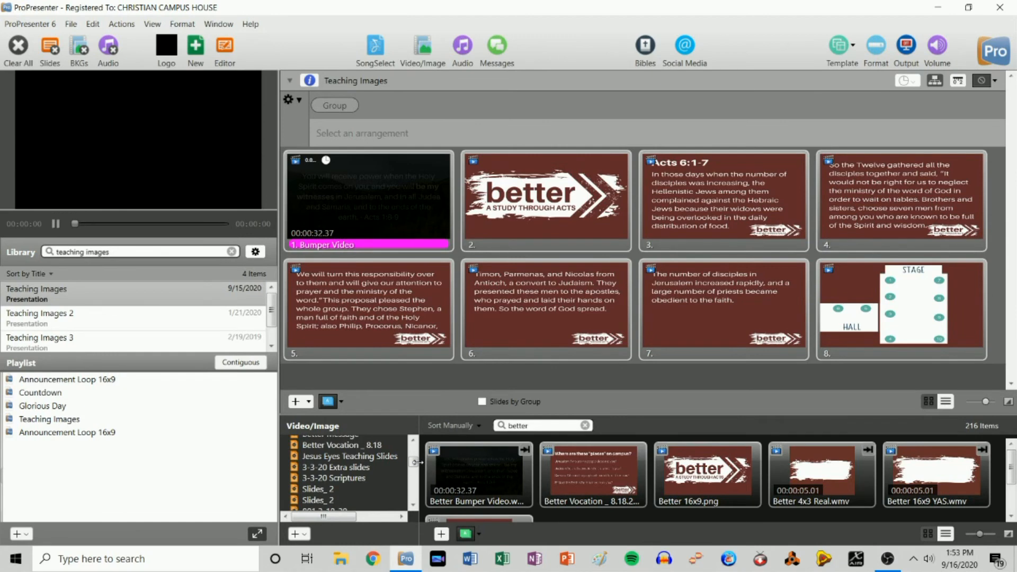
scroll(418, 462, "down", 2)
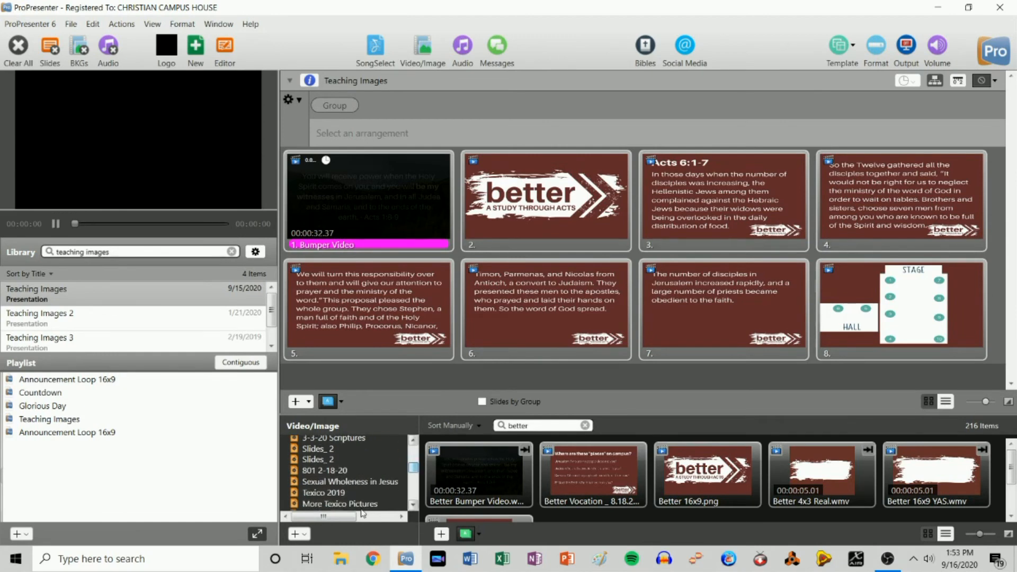
left_click(293, 535)
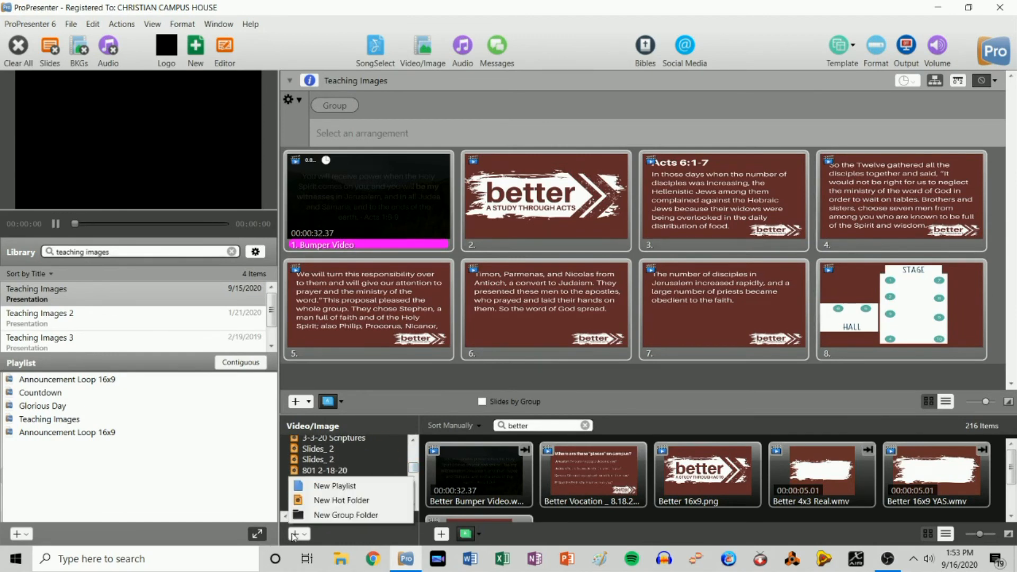
left_click(337, 500)
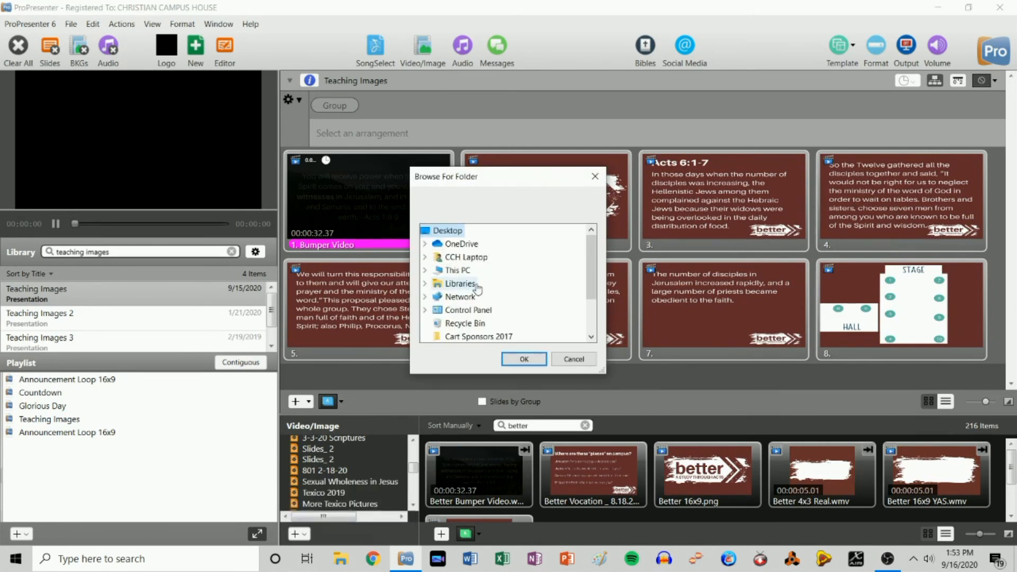
left_click(425, 285)
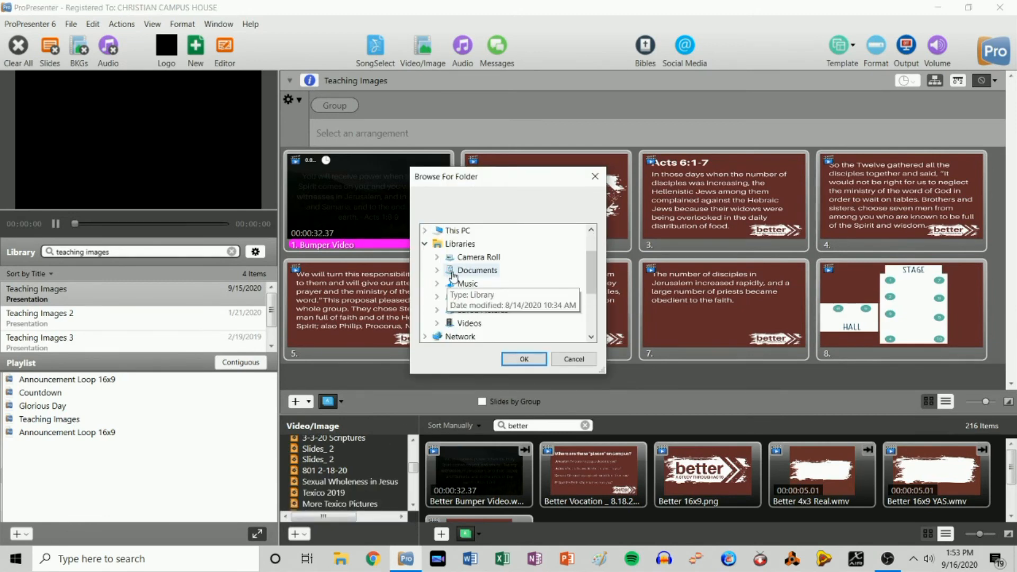
left_click(437, 271)
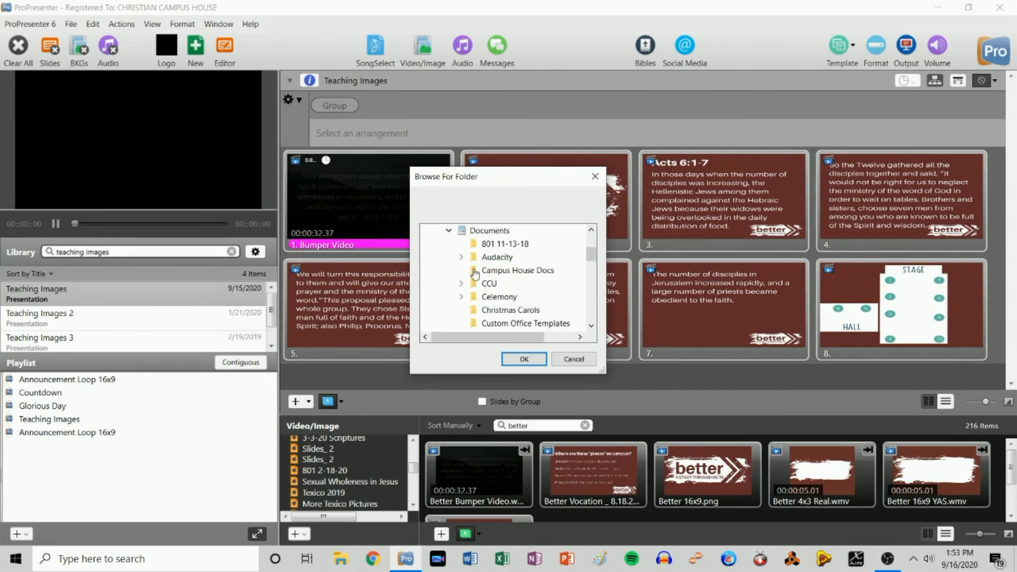
left_click_drag(591, 259, 593, 286)
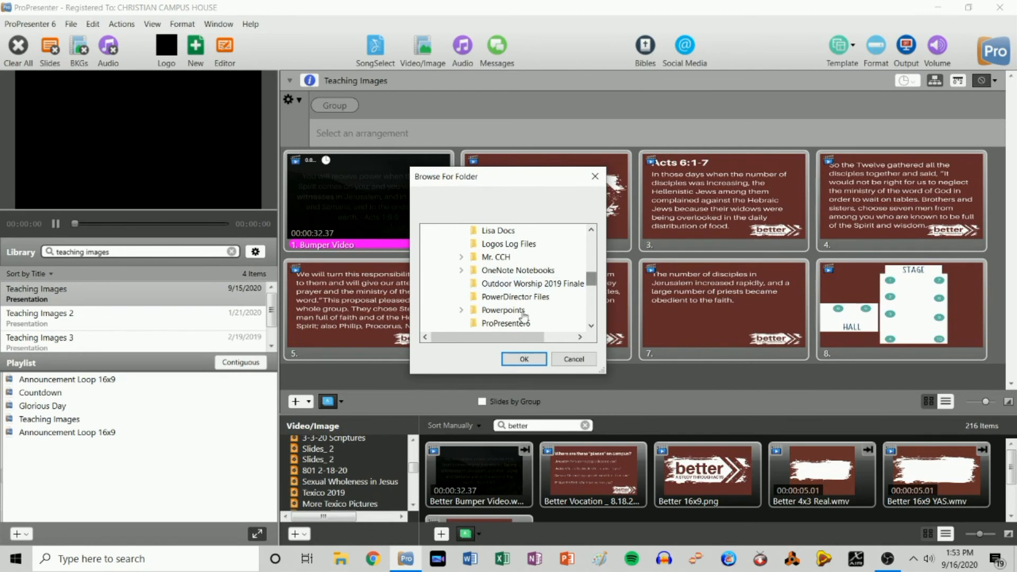
left_click(461, 311)
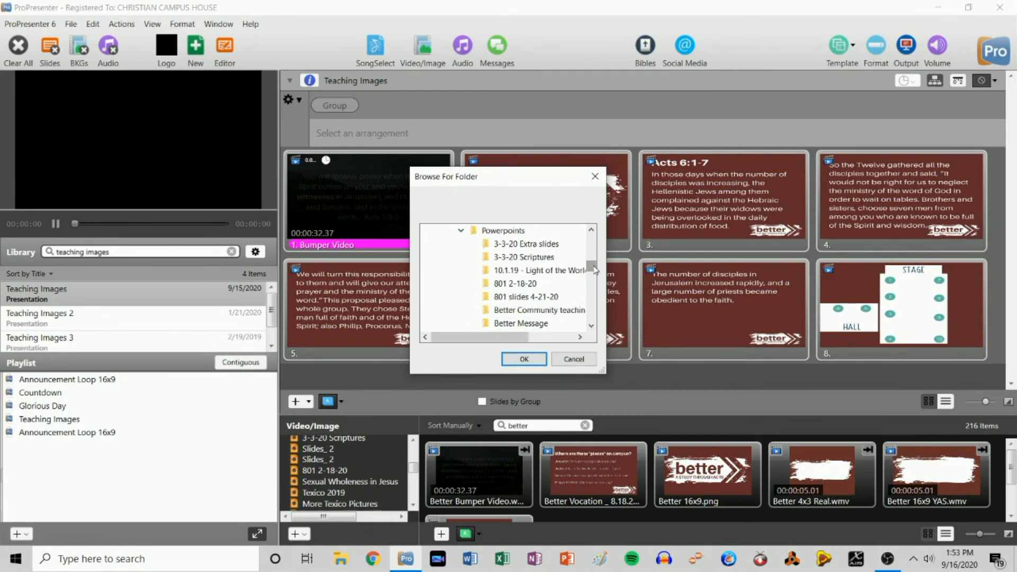
left_click_drag(593, 268, 595, 274)
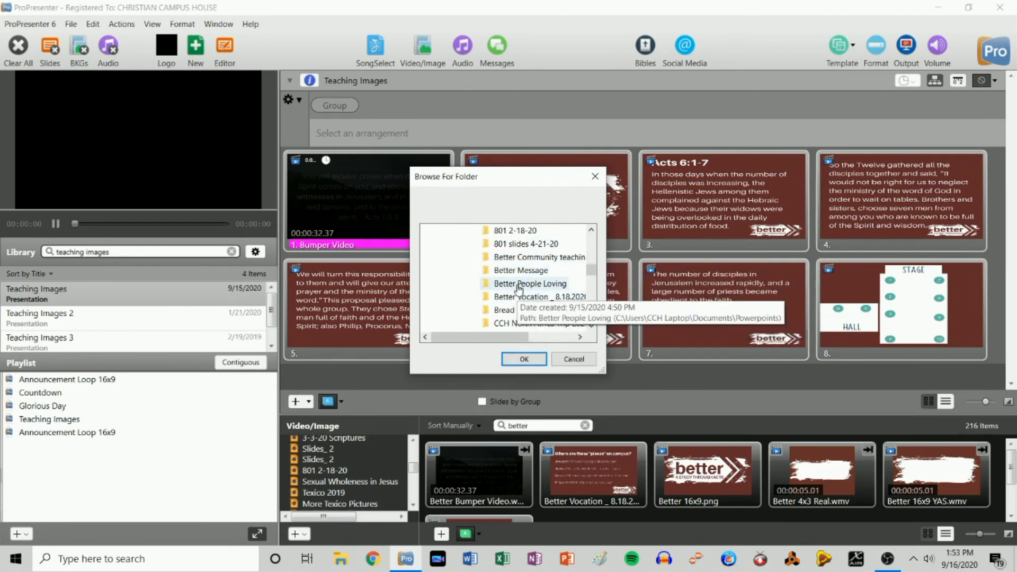
left_click(574, 359)
scroll(355, 474, "up", 10)
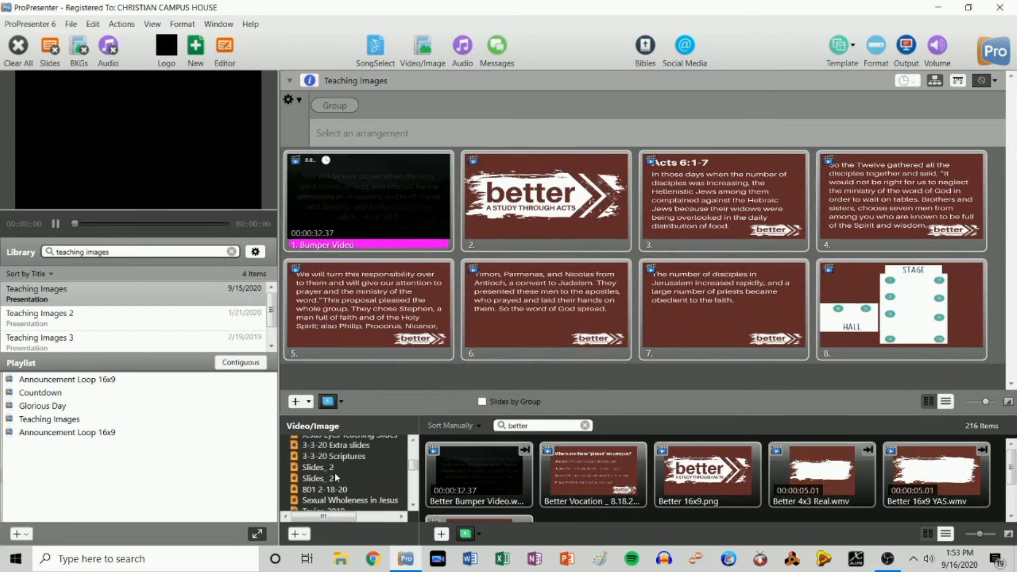
- From the Better People Loving folder, drop images 1.png–4.png onto slides 3–6
left_click(331, 476)
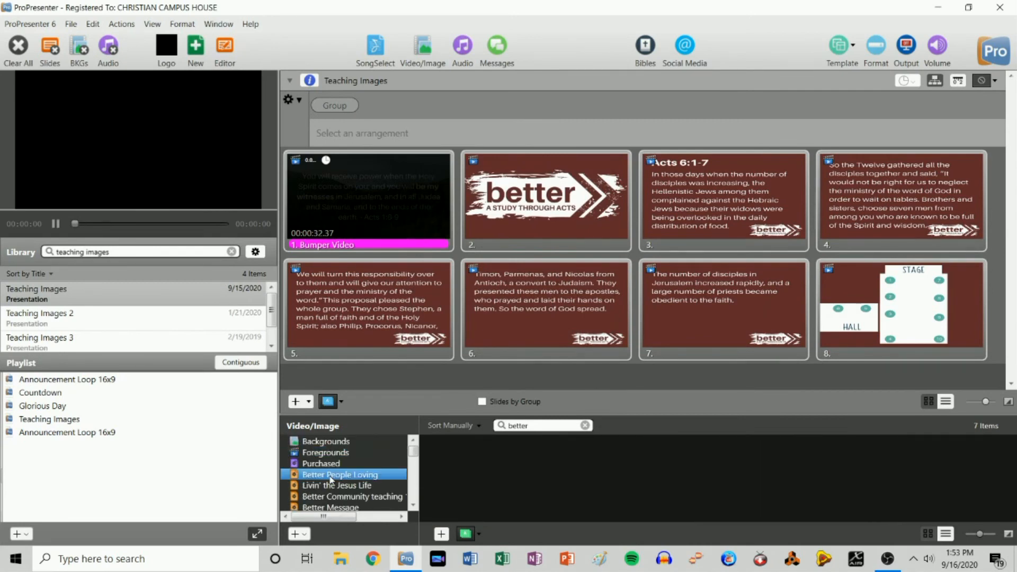
left_click(585, 425)
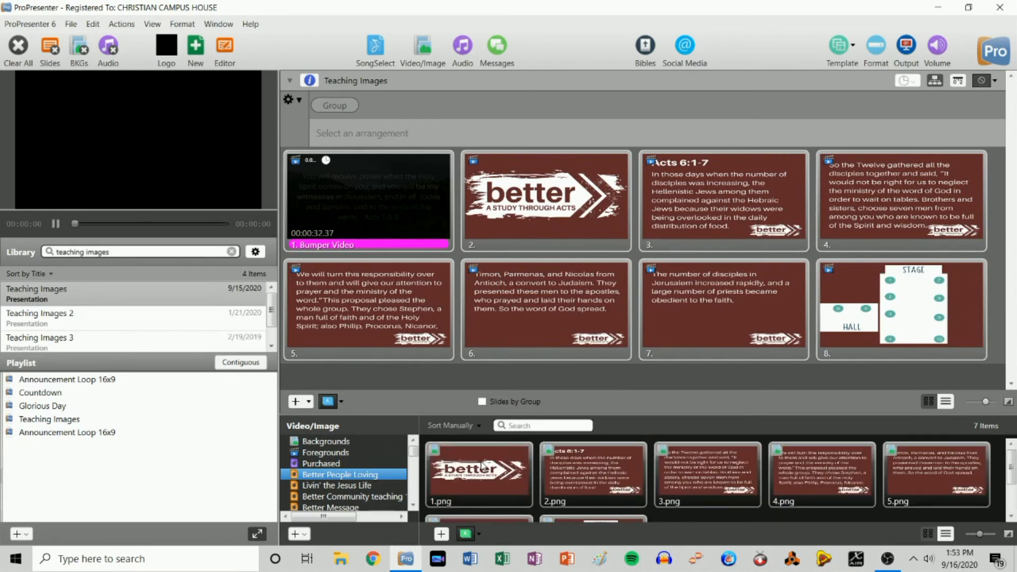
left_click_drag(482, 466, 685, 216)
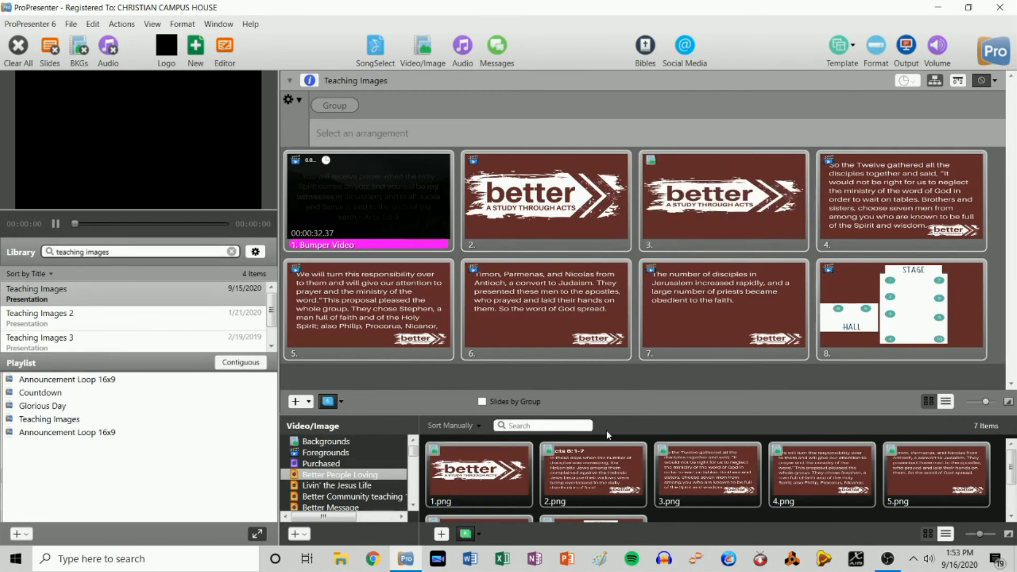
left_click_drag(604, 471, 872, 187)
left_click_drag(689, 477, 371, 307)
left_click_drag(816, 476, 578, 313)
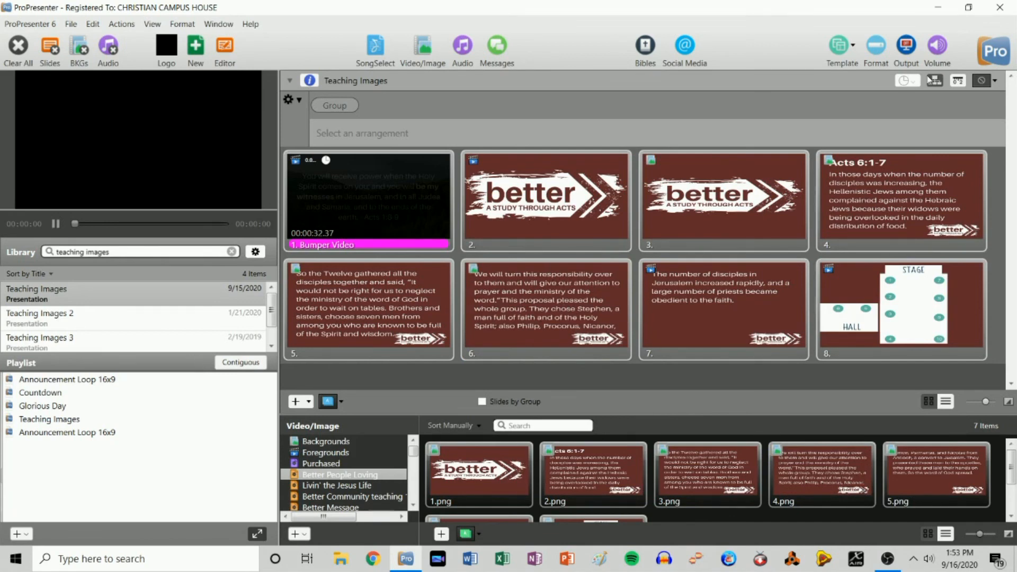
scroll(943, 90, "down", 1)
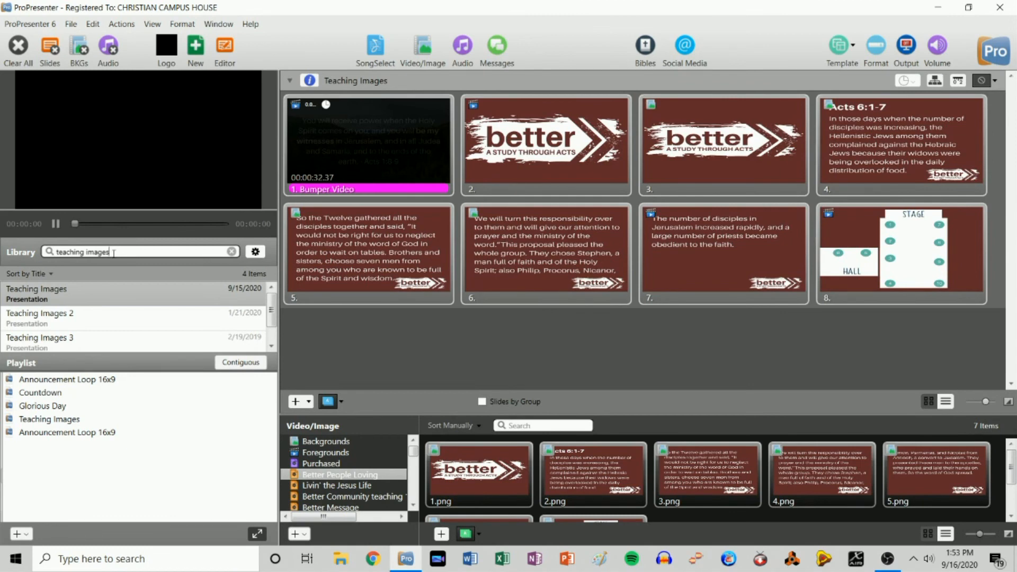
left_click_drag(129, 252, 2, 258)
- Search 'announcements' and add Announcements after Teaching Images, answering the resolution mismatch prompt
type("ann")
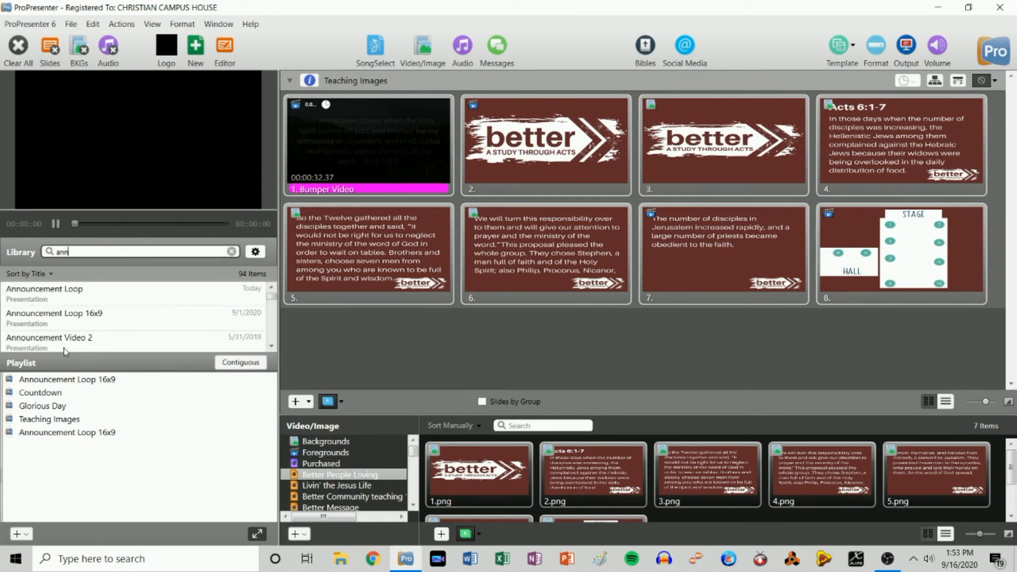
type("ouncements")
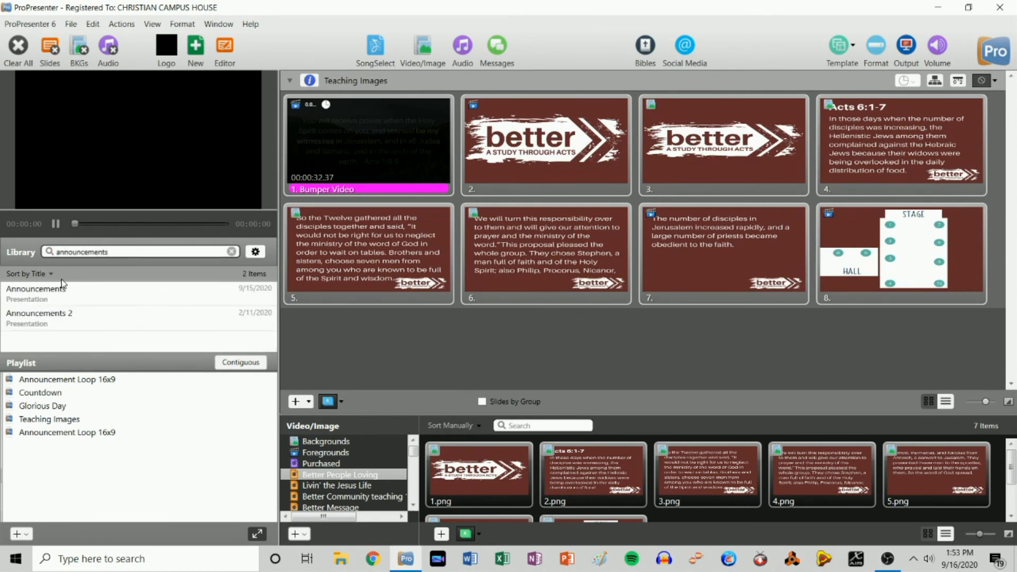
left_click(55, 300)
left_click_drag(97, 295, 85, 437)
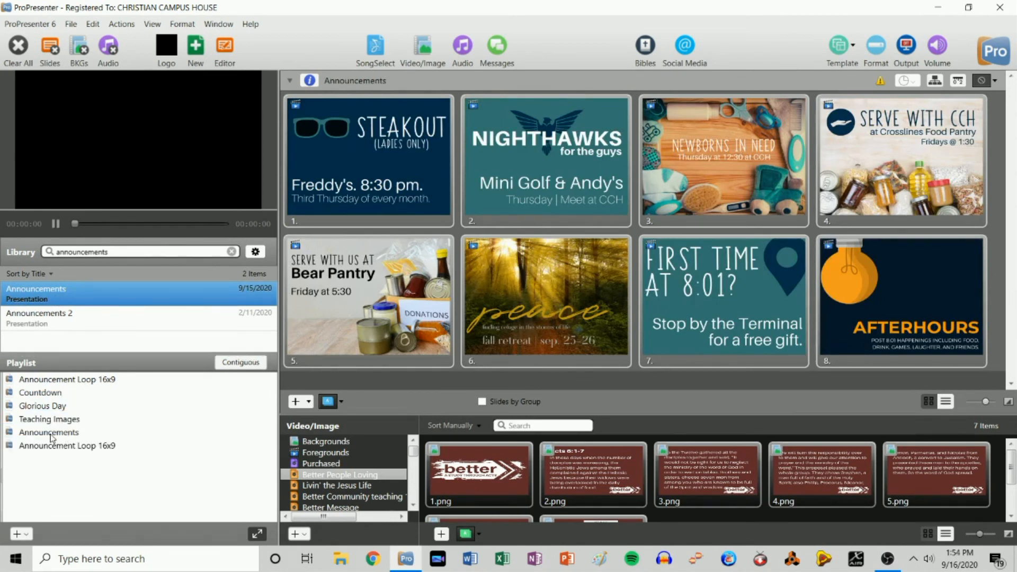
left_click(882, 83)
left_click(578, 319)
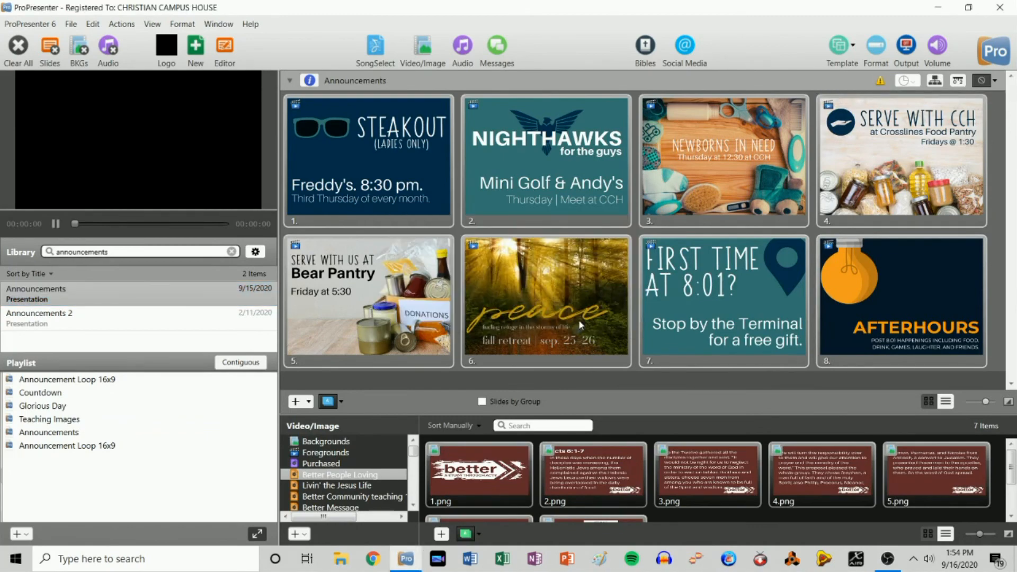